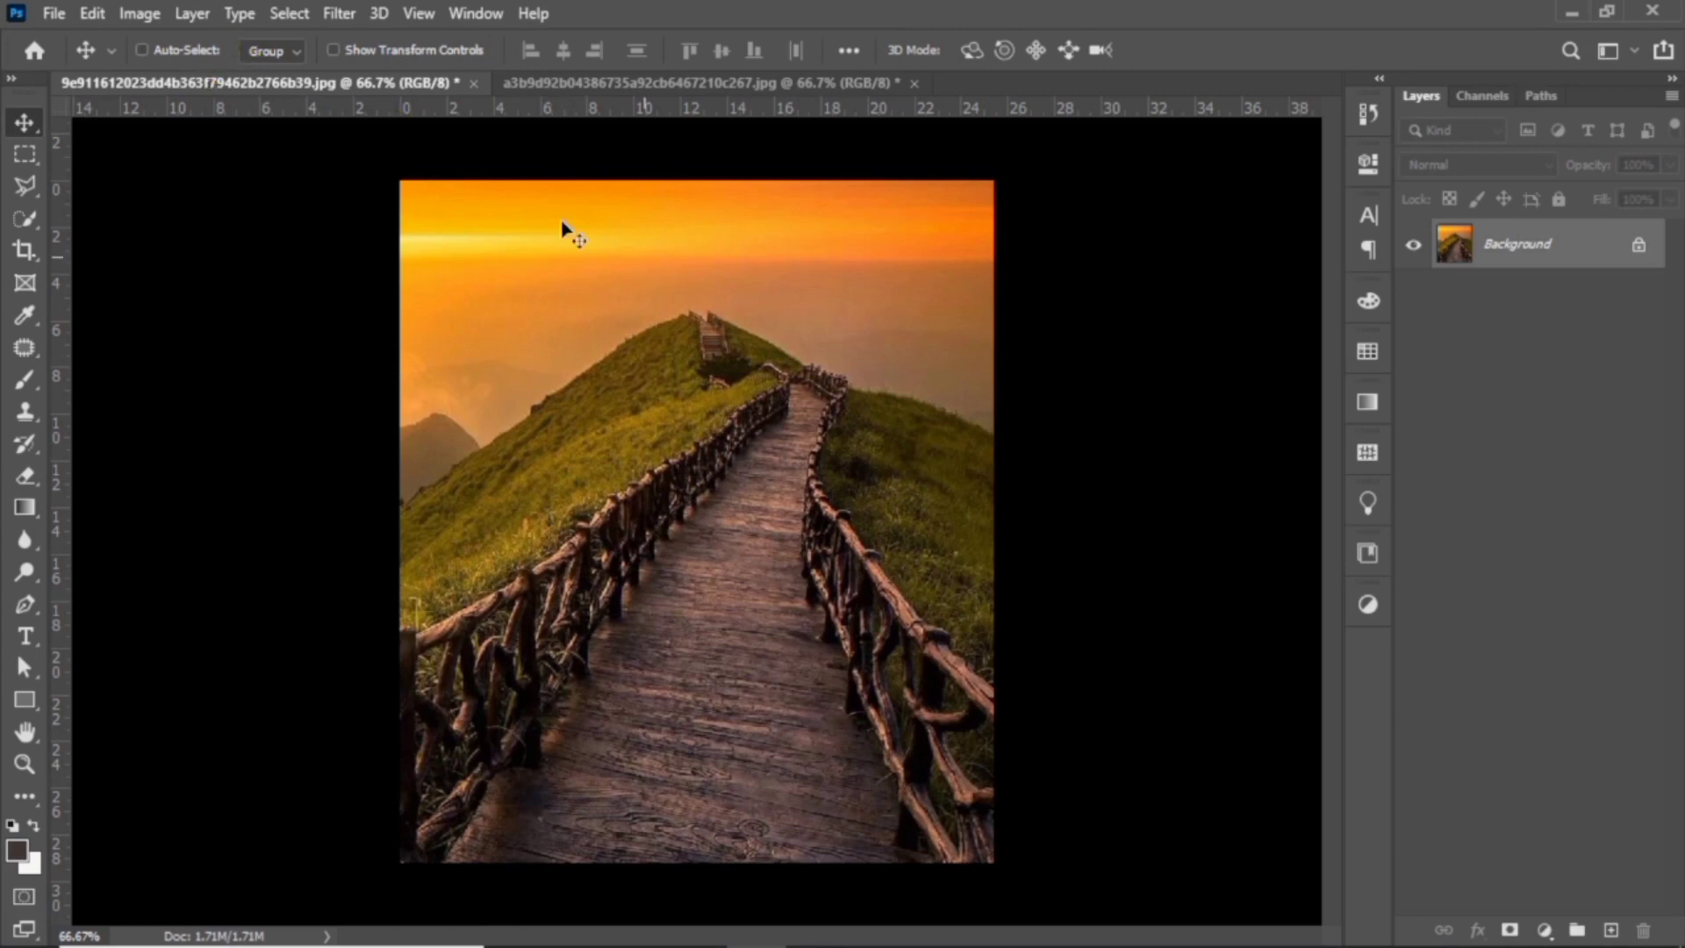
Step: Select the walking man with Select Subject in the street photo and hide the background with a layer mask
{"action": "left_click", "coordinate": [658, 84]}
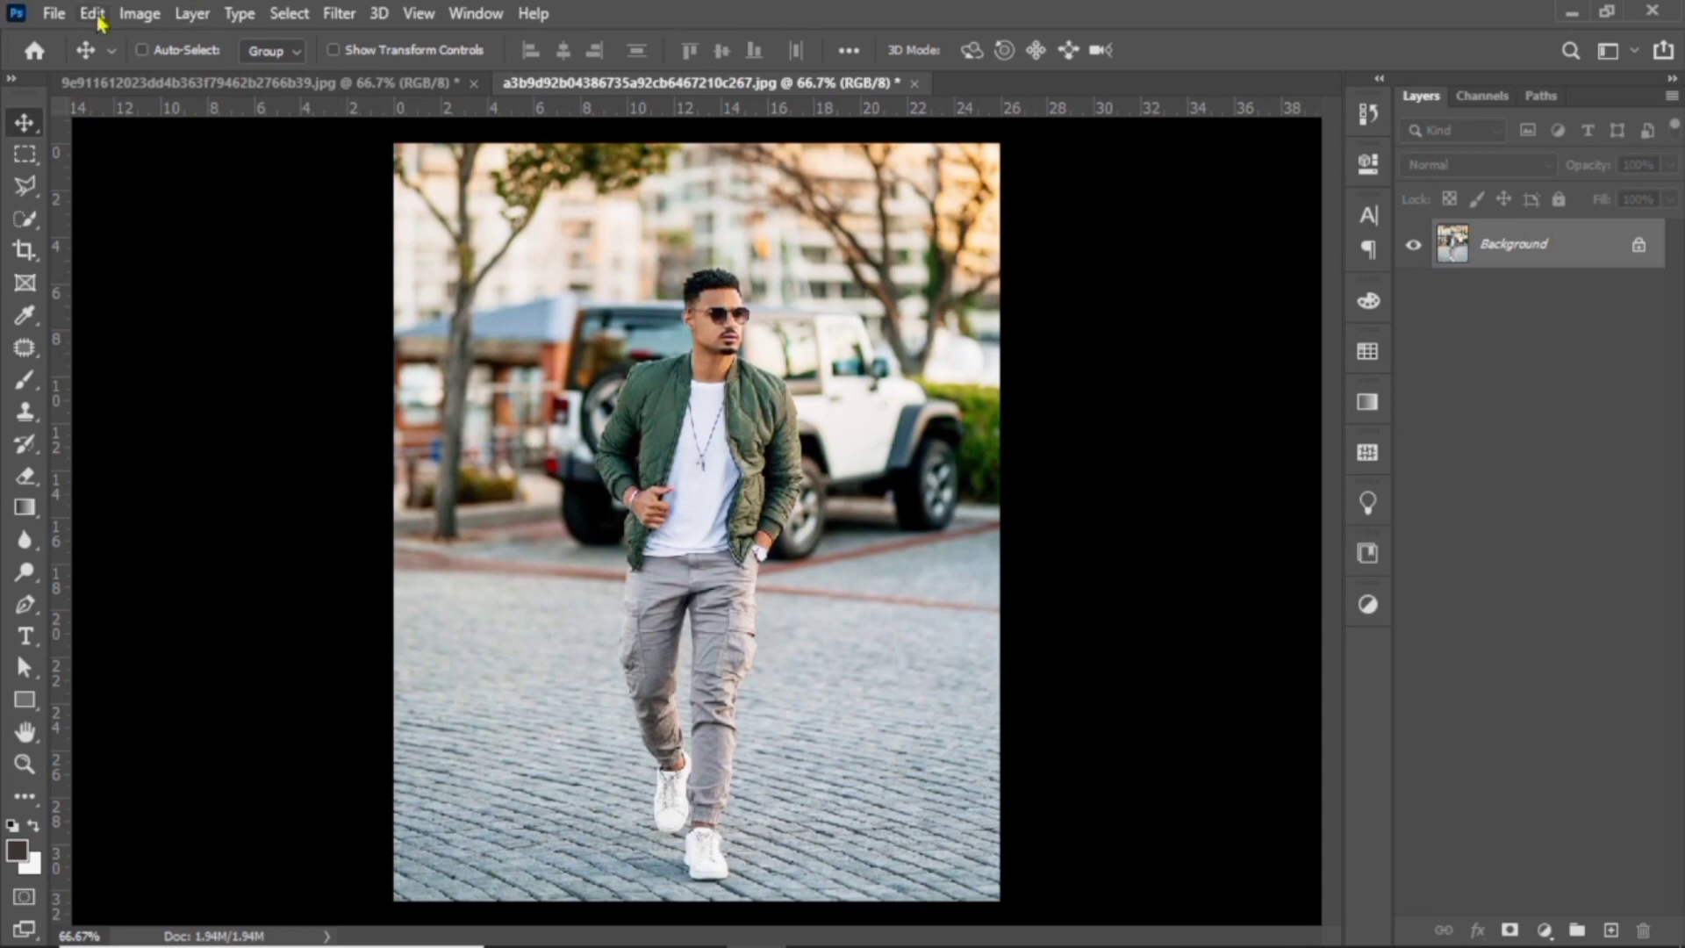
{"action": "left_click", "coordinate": [293, 15]}
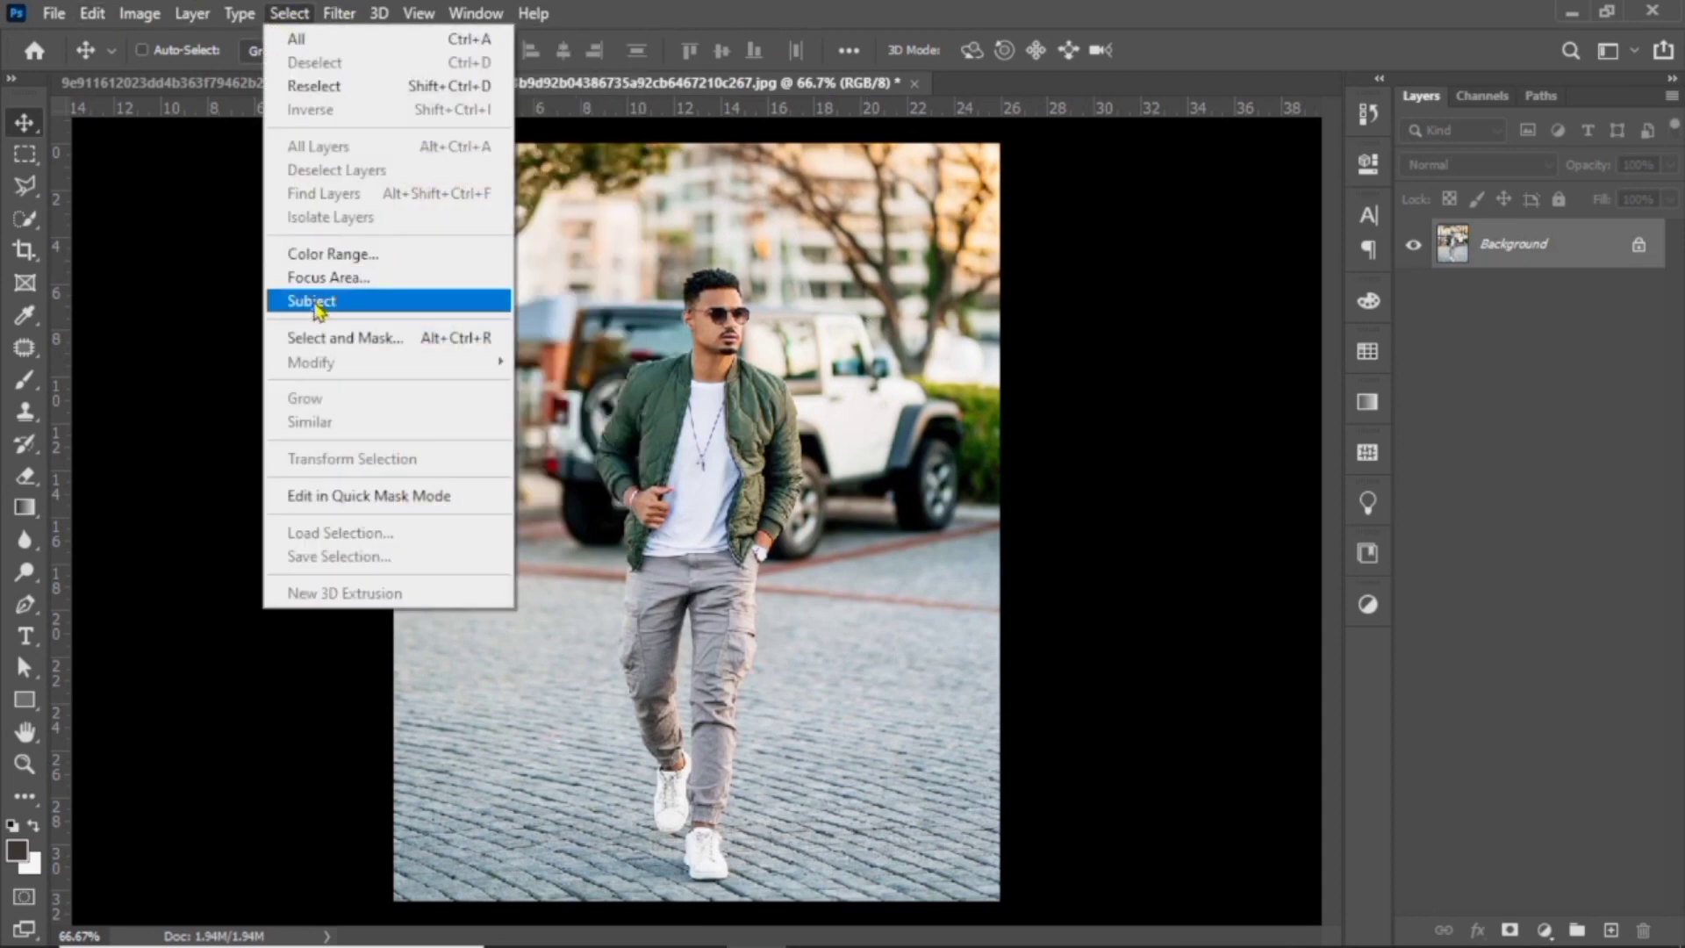
{"action": "left_click", "coordinate": [313, 301]}
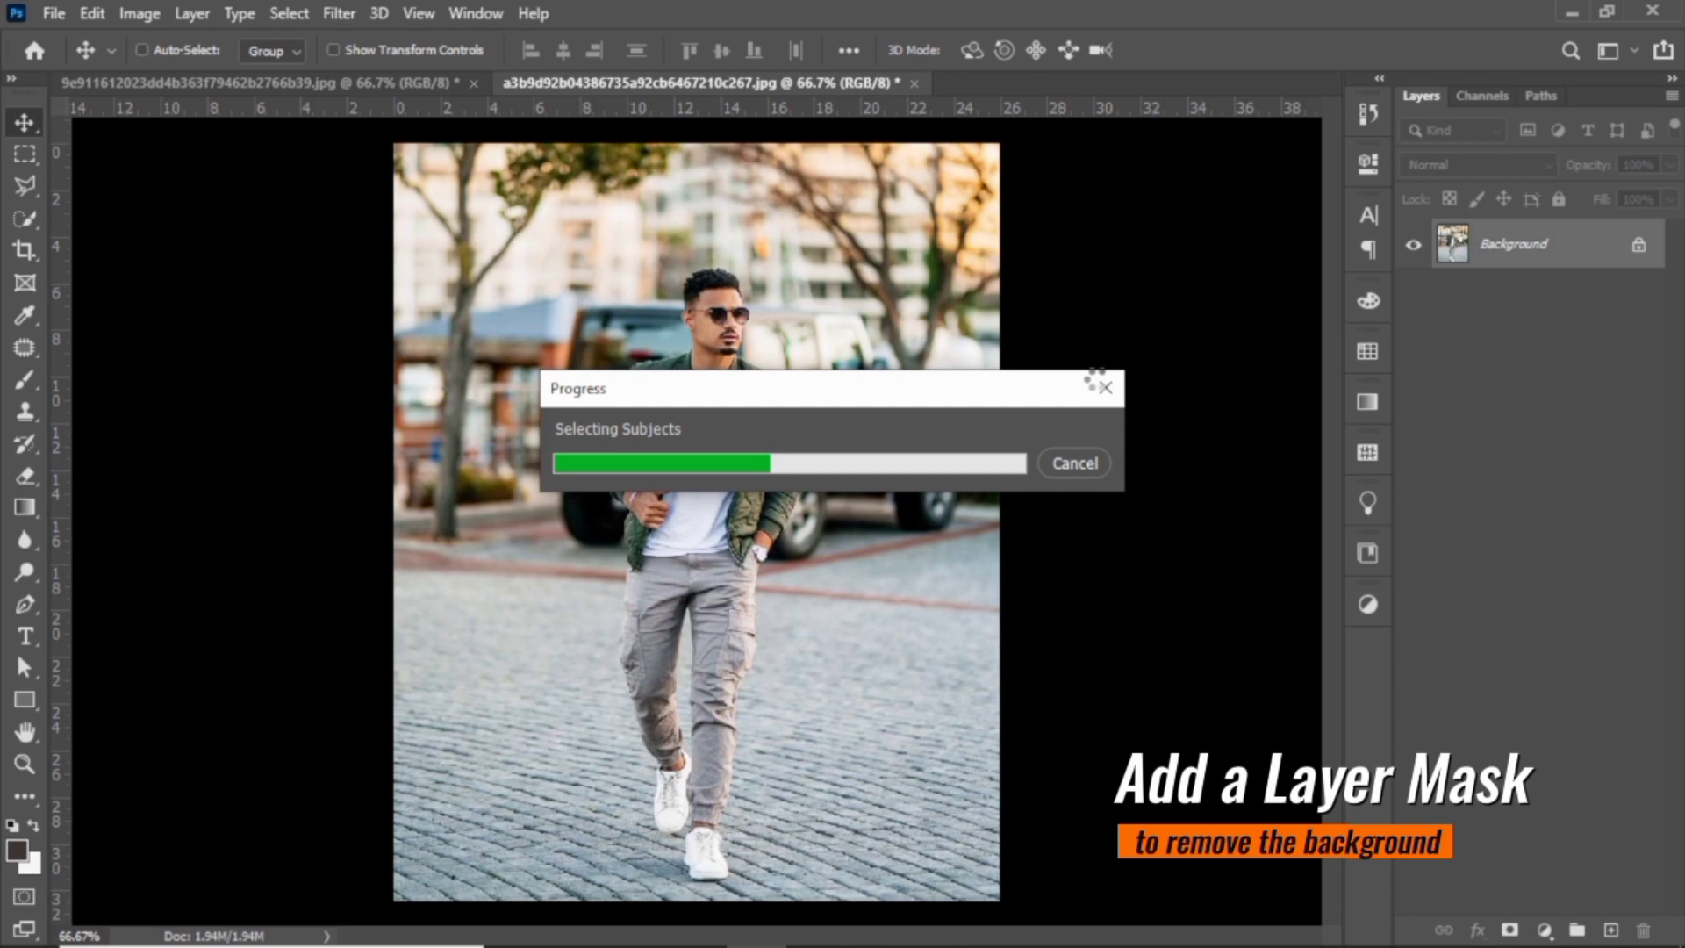
{"action": "left_click", "coordinate": [1510, 930]}
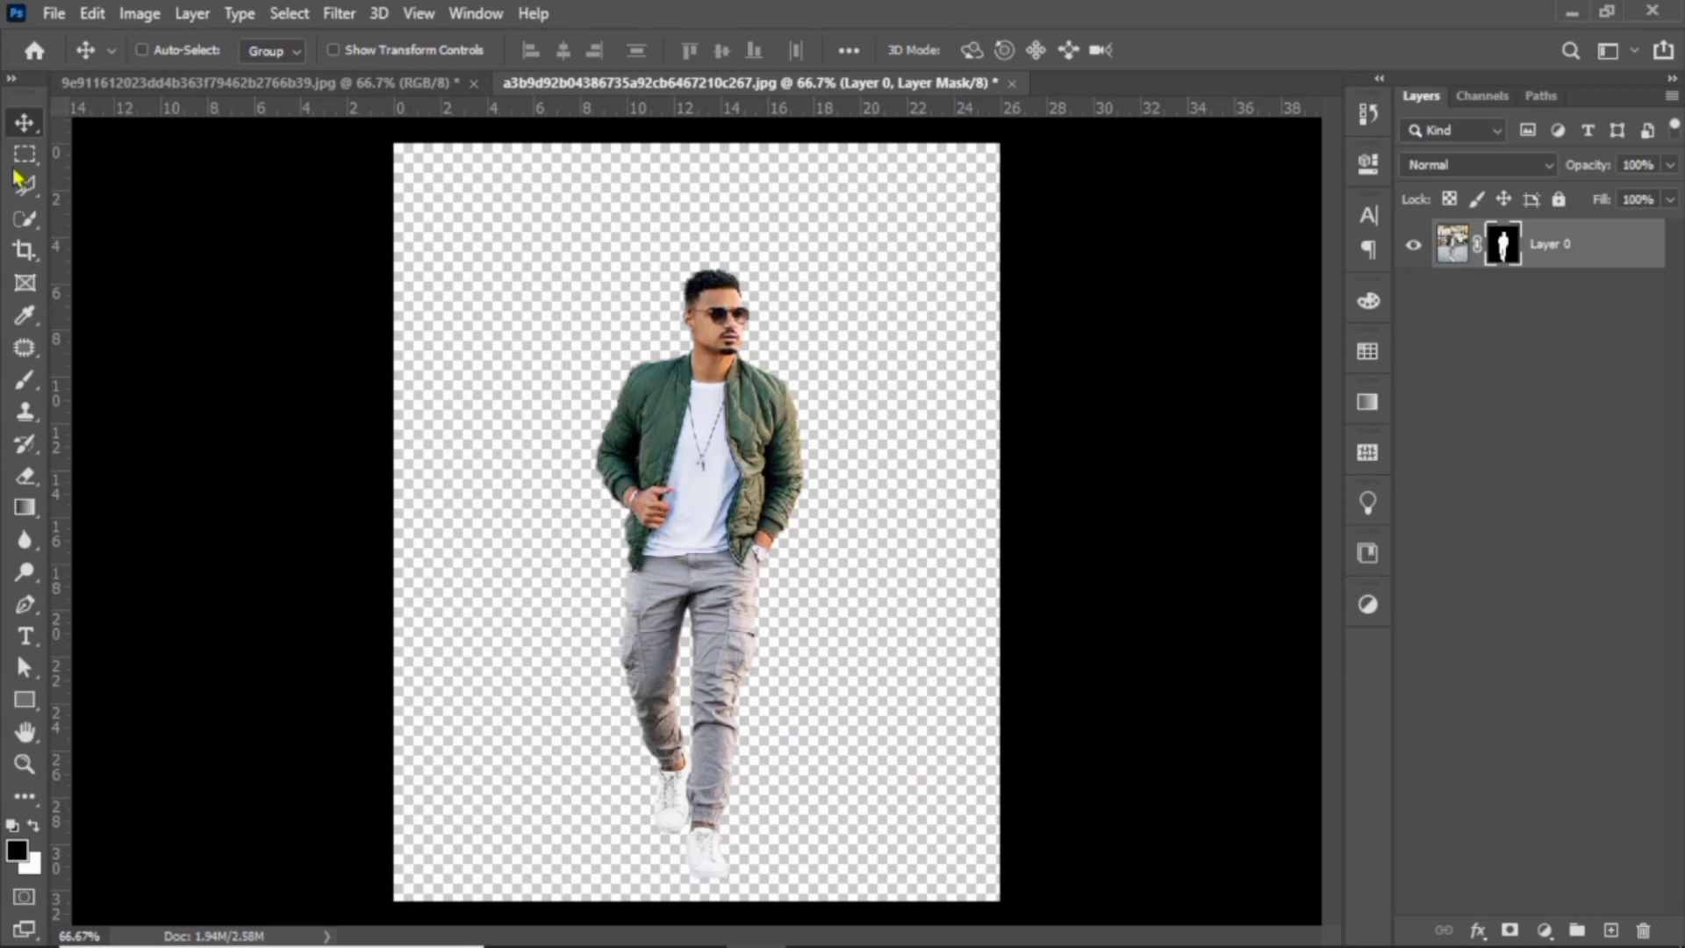
Step: Bring the masked man into the sunset boardwalk image, scale him to about 61% and stand him left of centre on the planks
{"action": "left_click_drag", "start_coordinate": [694, 468], "coordinate": [716, 562]}
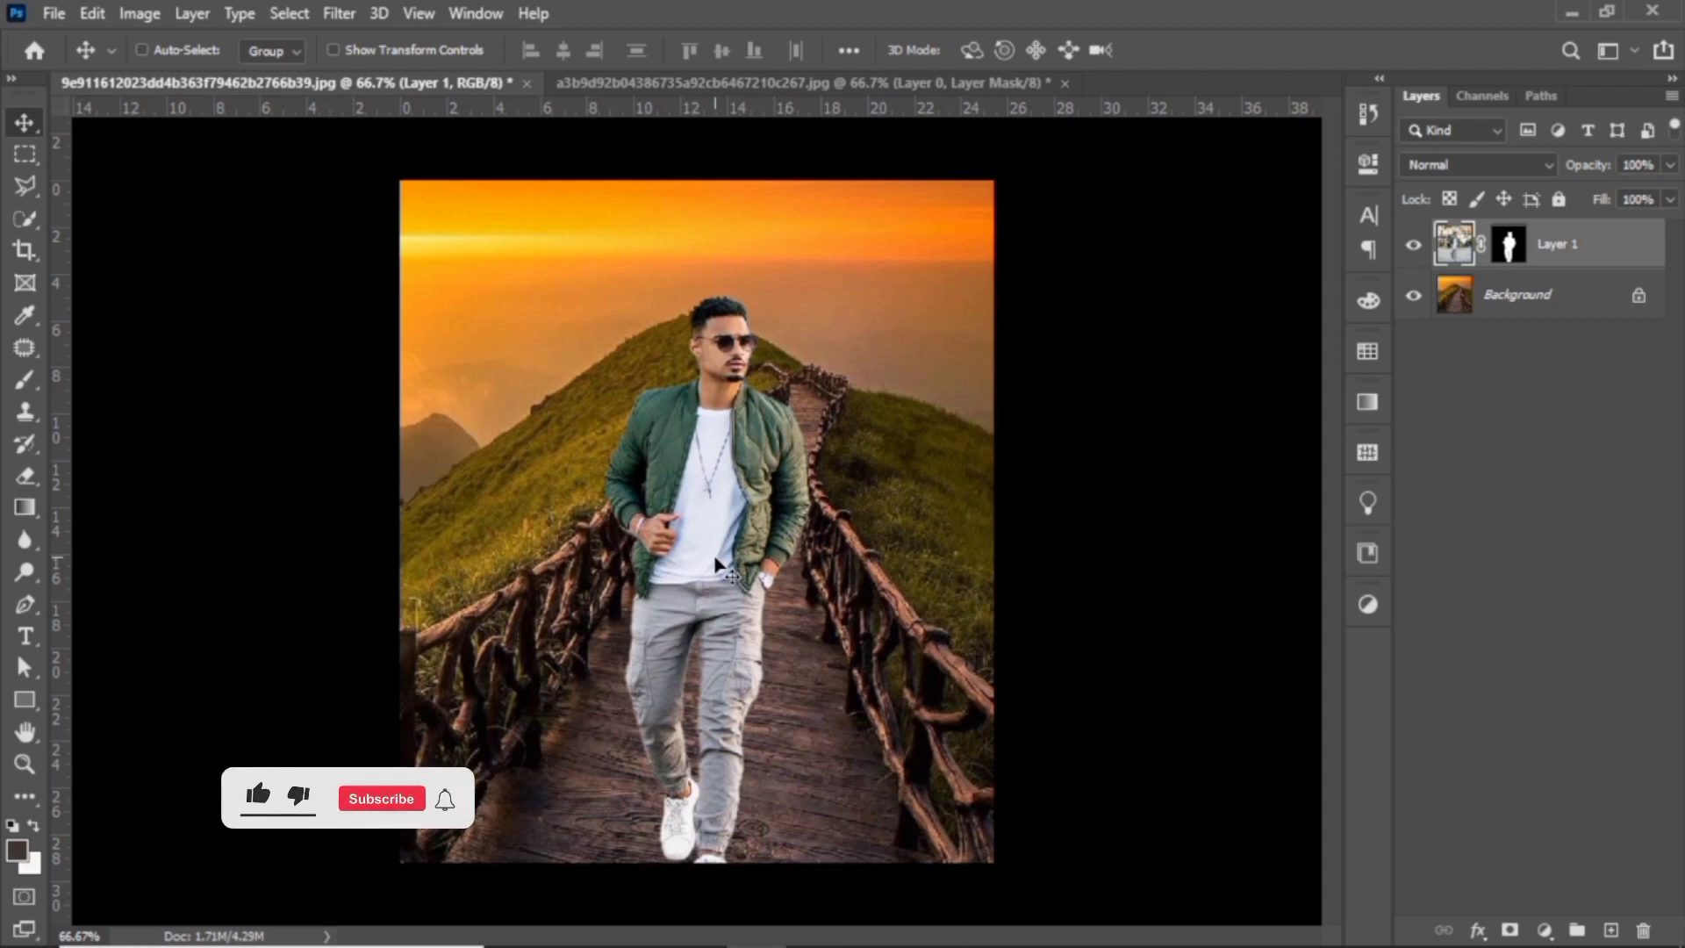
{"action": "key", "text": "ctrl+t"}
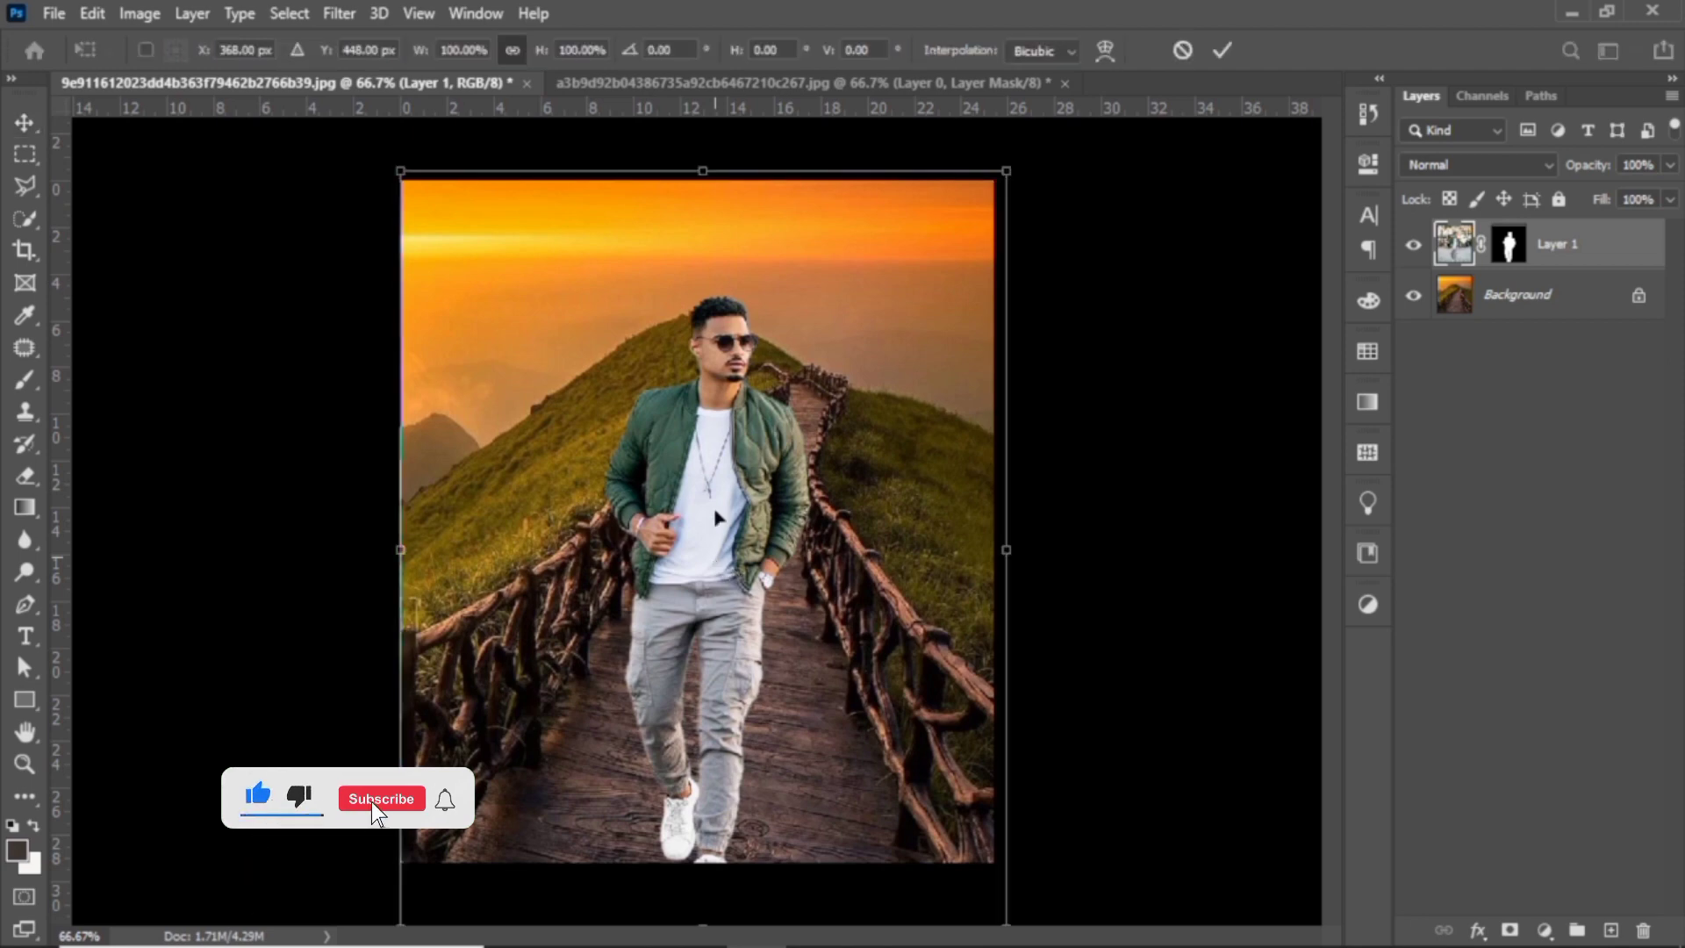
{"action": "left_click_drag", "start_coordinate": [703, 172], "coordinate": [703, 467]}
{"action": "left_click_drag", "start_coordinate": [700, 620], "coordinate": [682, 564]}
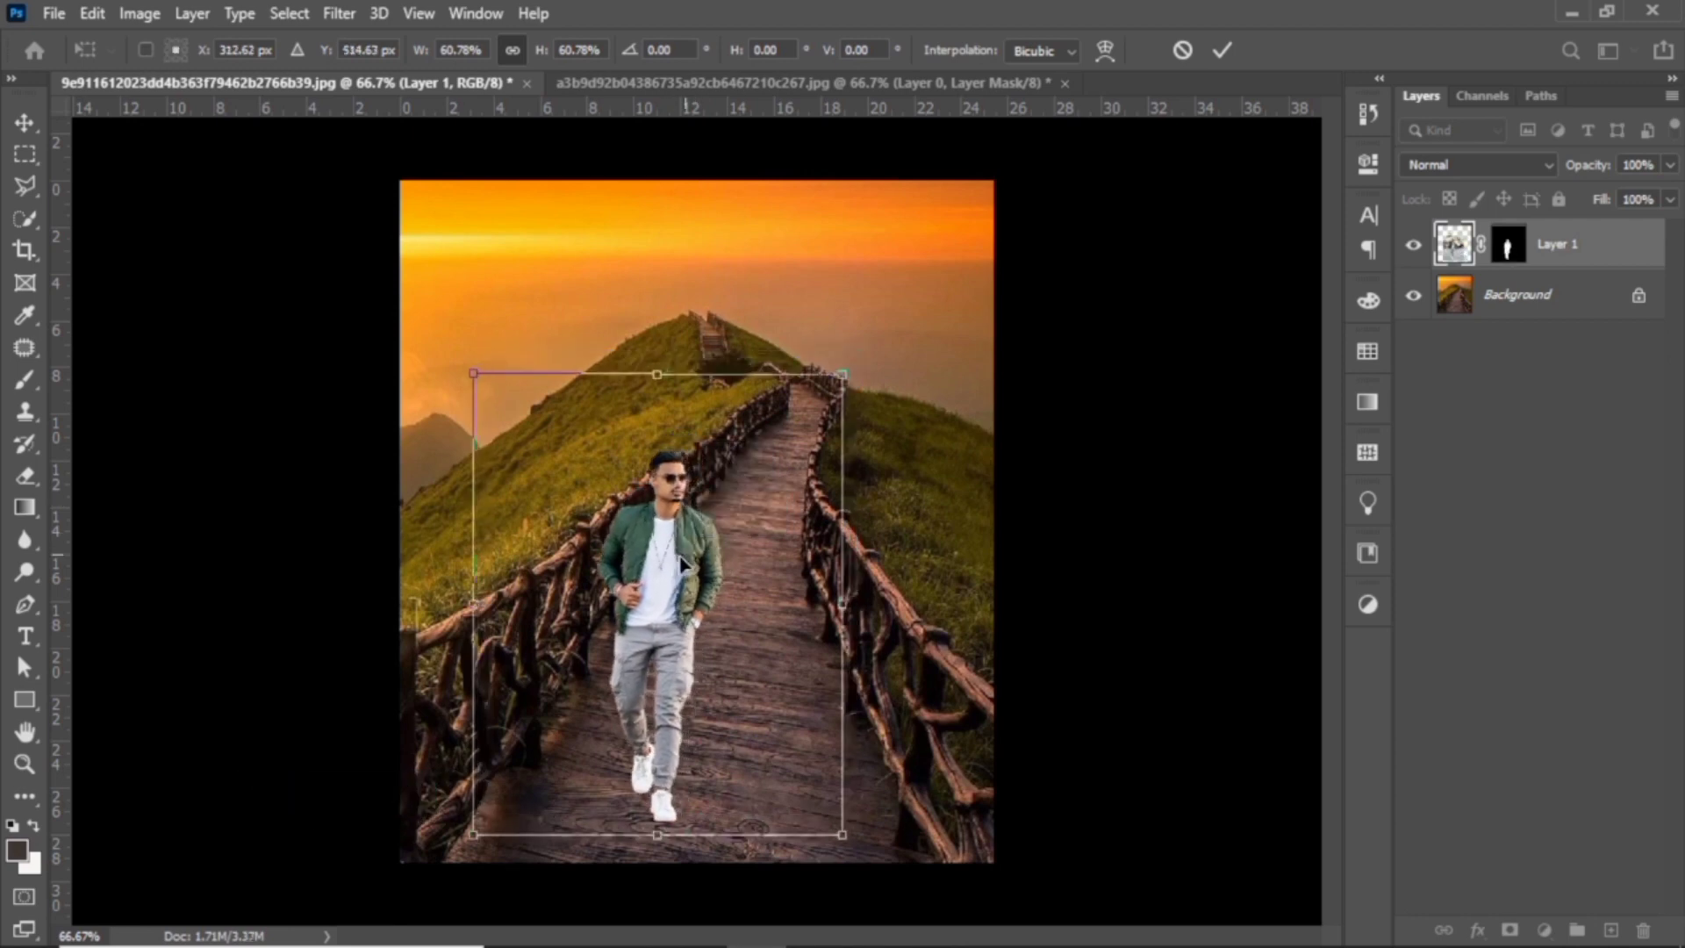
{"action": "key", "text": "Return"}
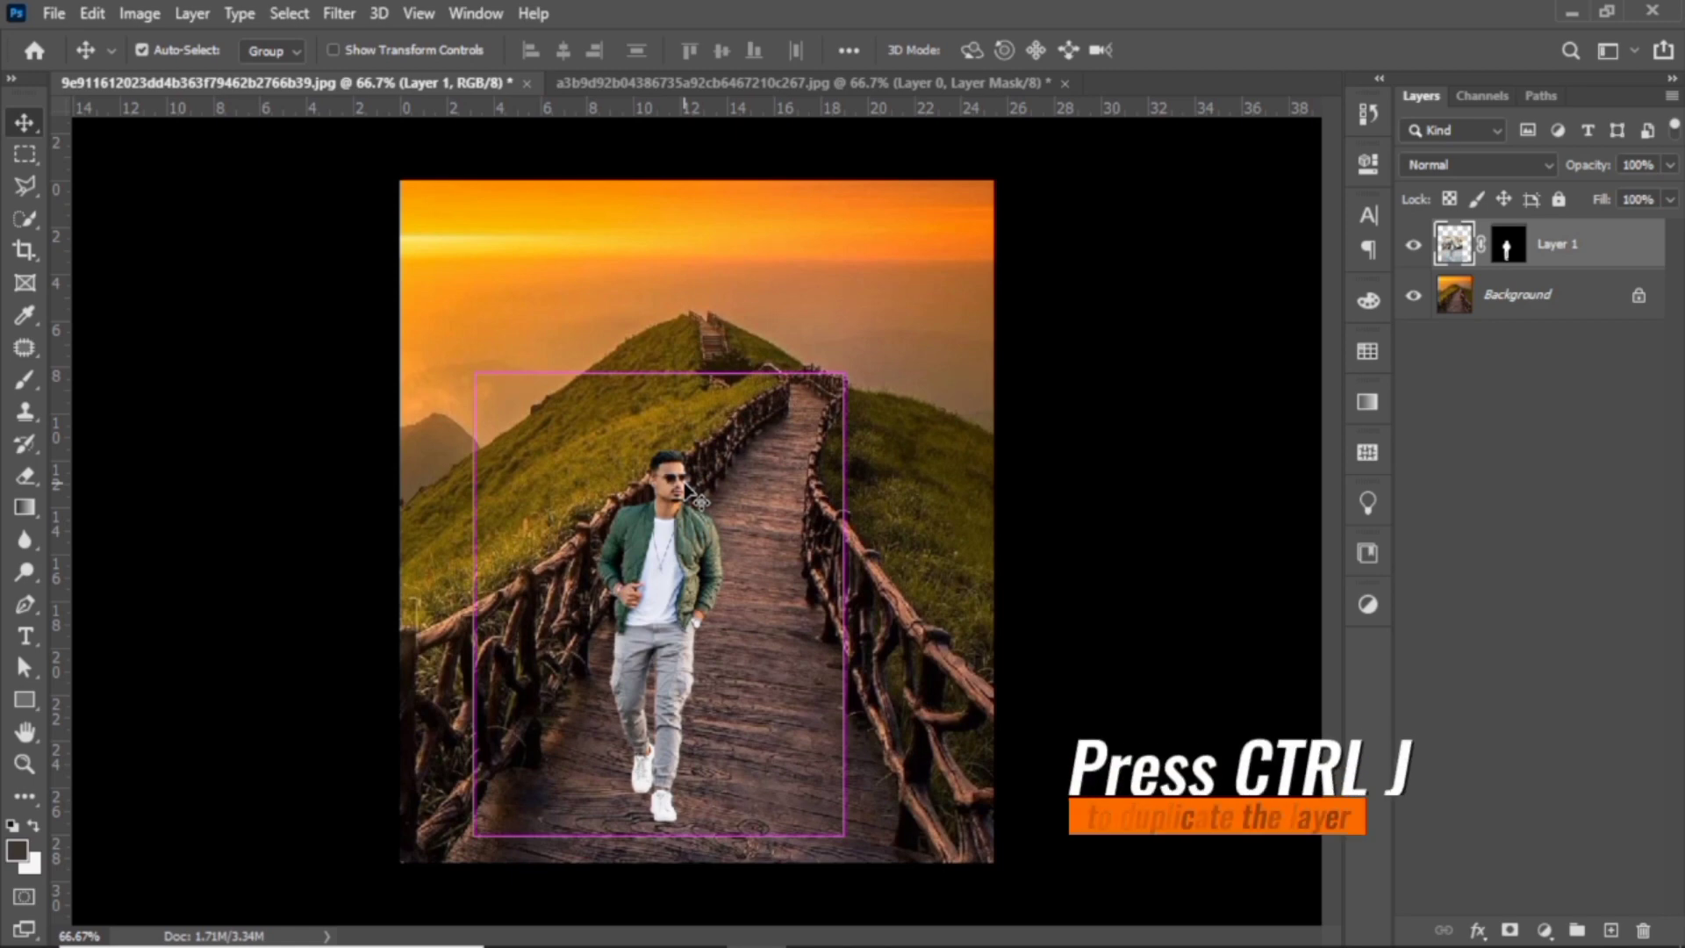
Step: Duplicate the man's layer, place the copy beneath the original and make the original Layer 1 active
{"action": "key", "text": "ctrl+j"}
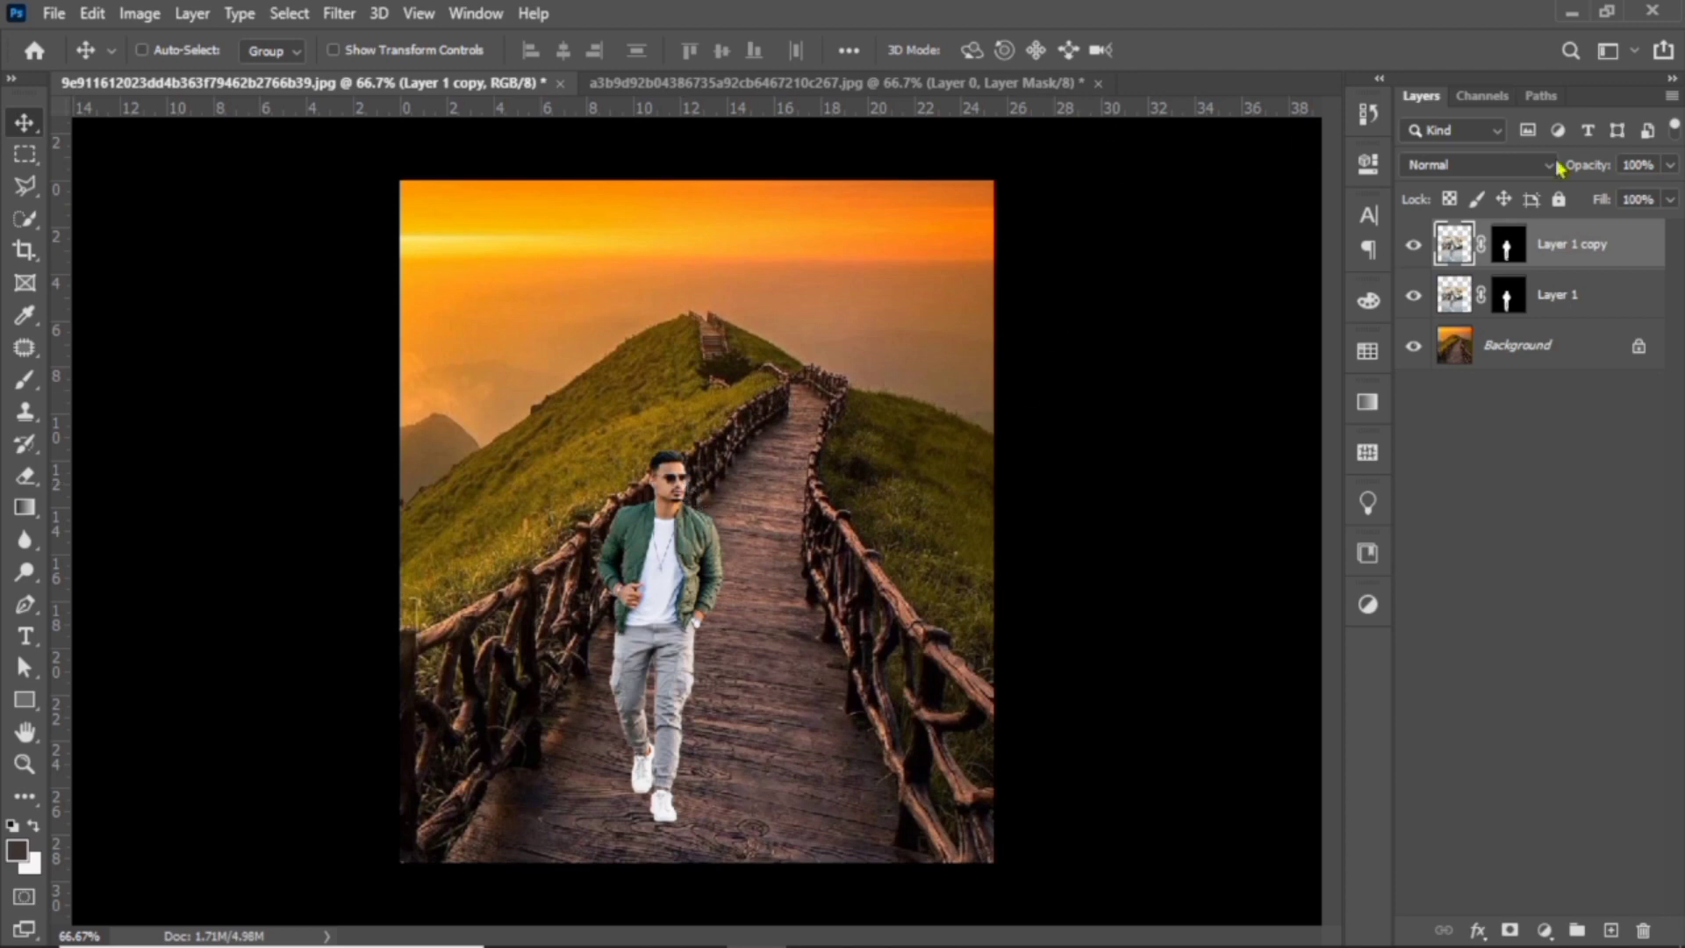
{"action": "left_click_drag", "start_coordinate": [1605, 240], "coordinate": [1623, 316]}
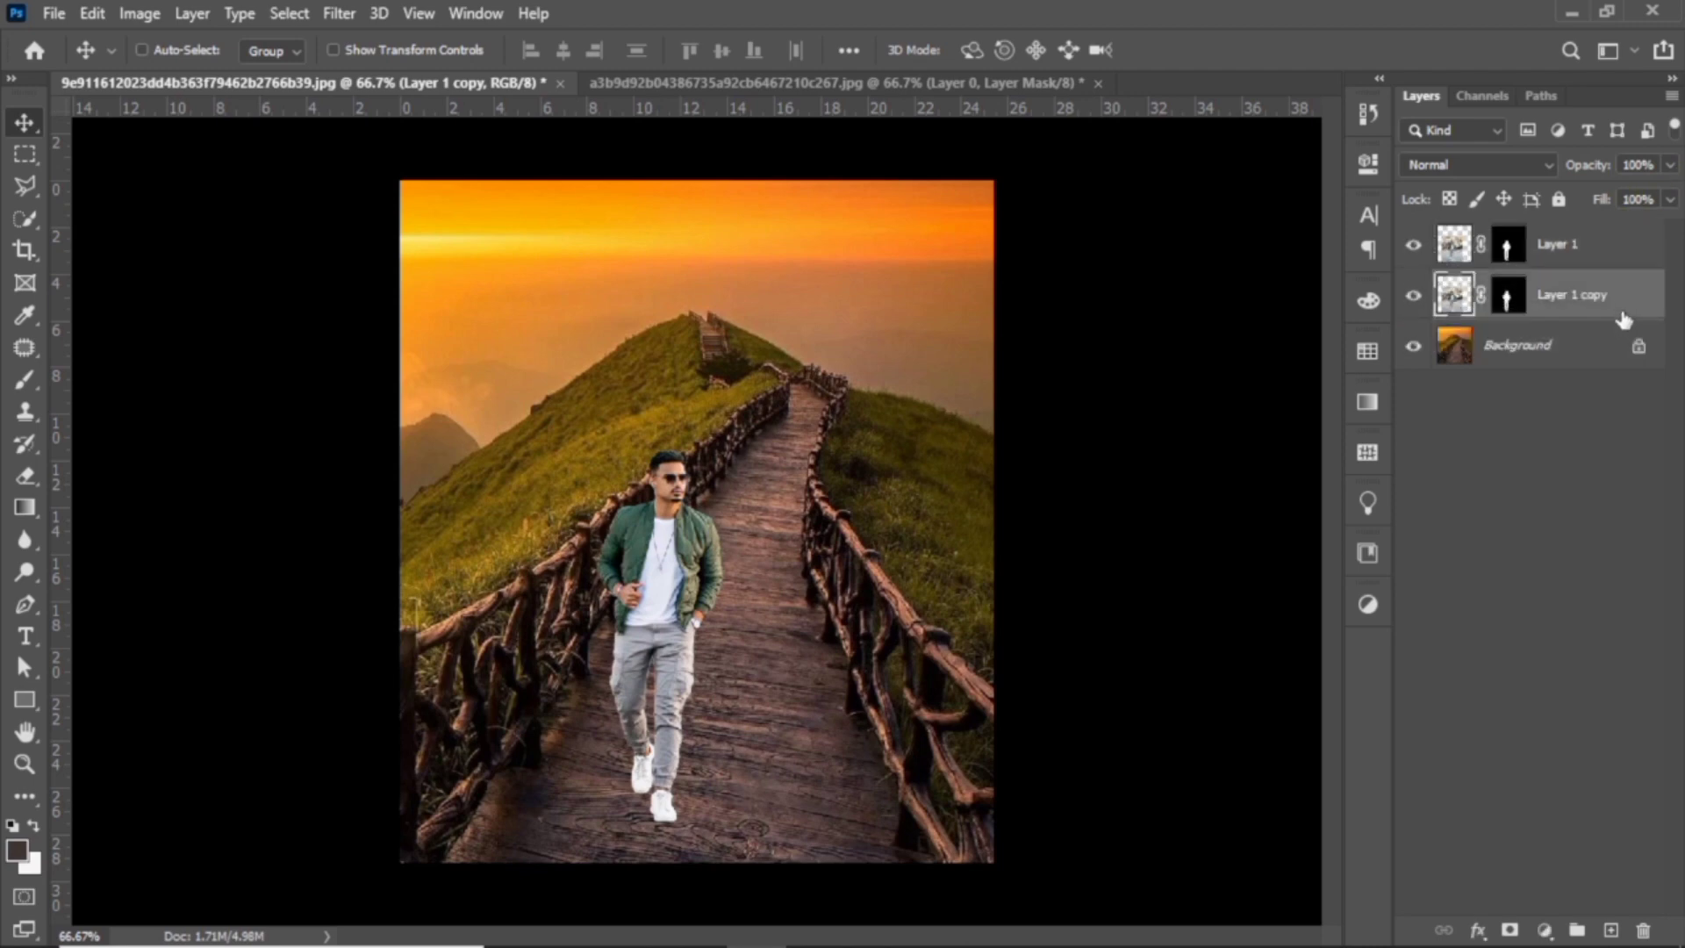
{"action": "left_click", "coordinate": [1603, 246]}
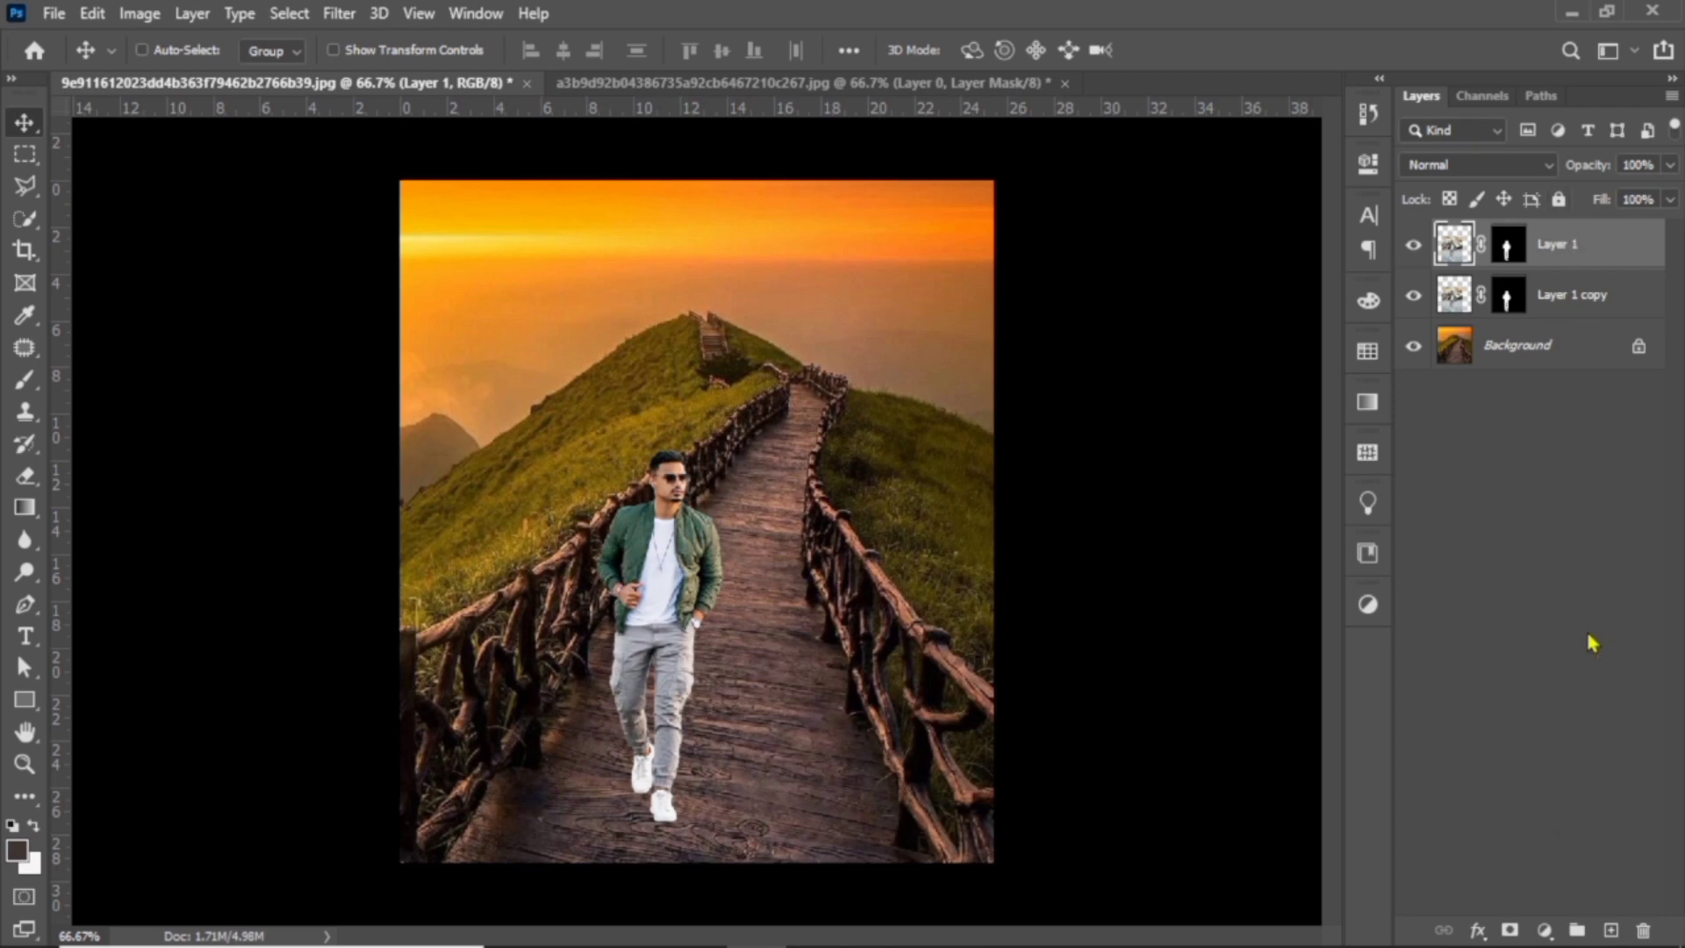
Step: Add a Curves adjustment clipped to Layer 1 and pull the RGB curve's midpoint down to darken the man
{"action": "left_click", "coordinate": [1545, 931]}
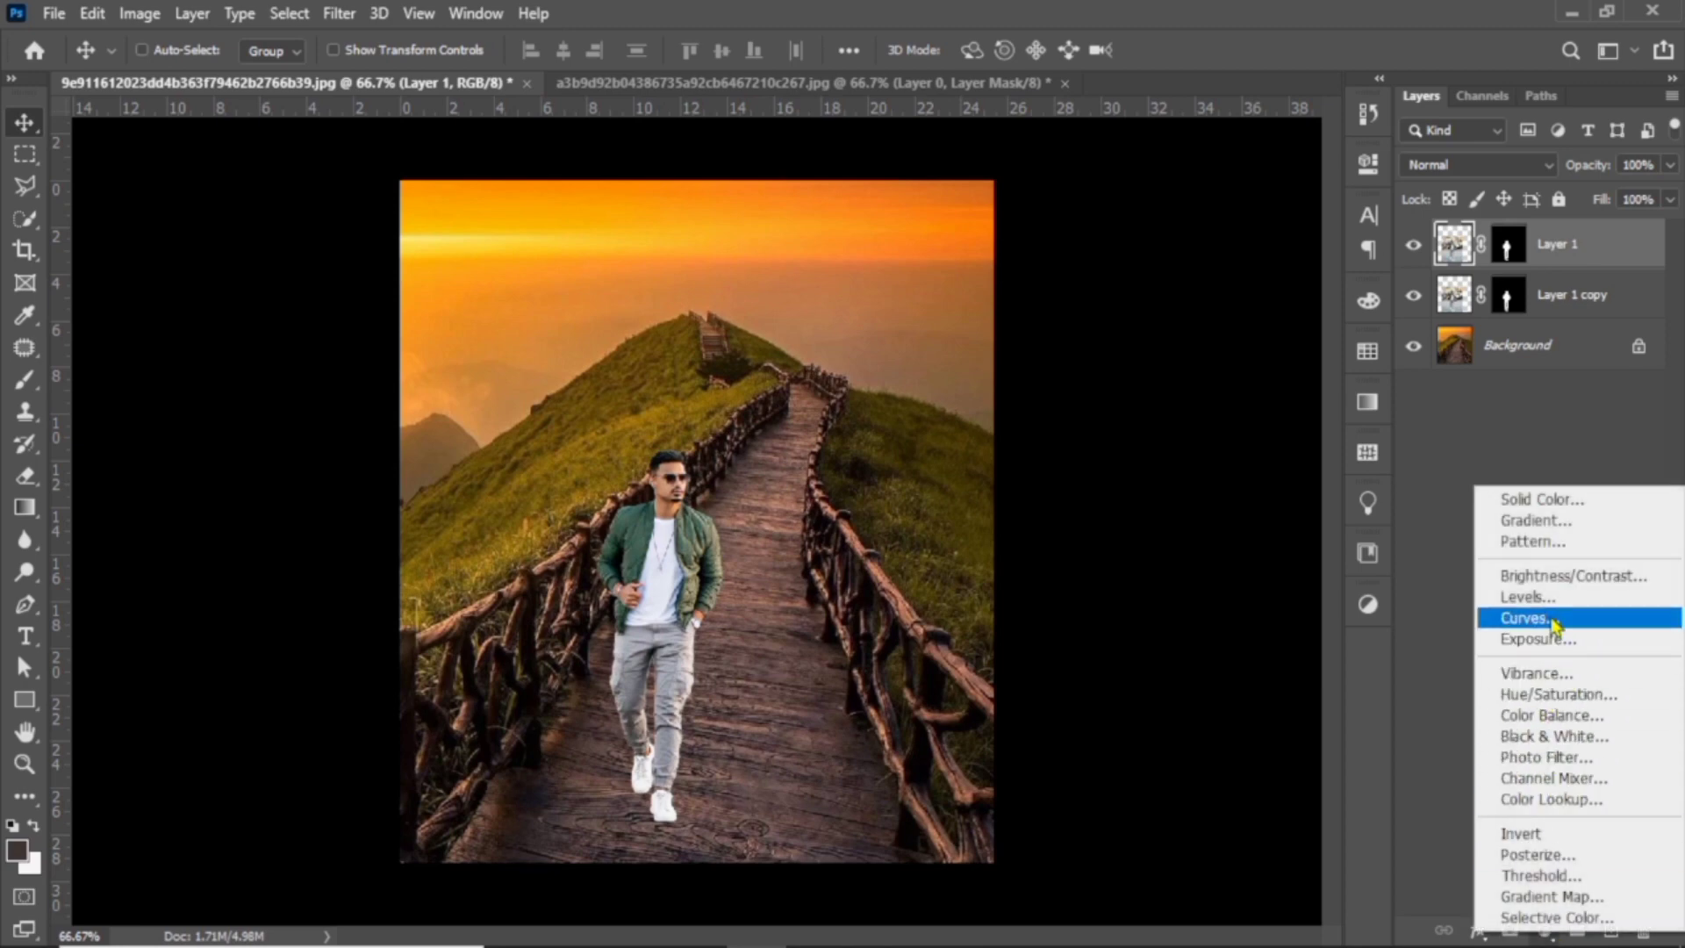
{"action": "left_click", "coordinate": [1550, 619]}
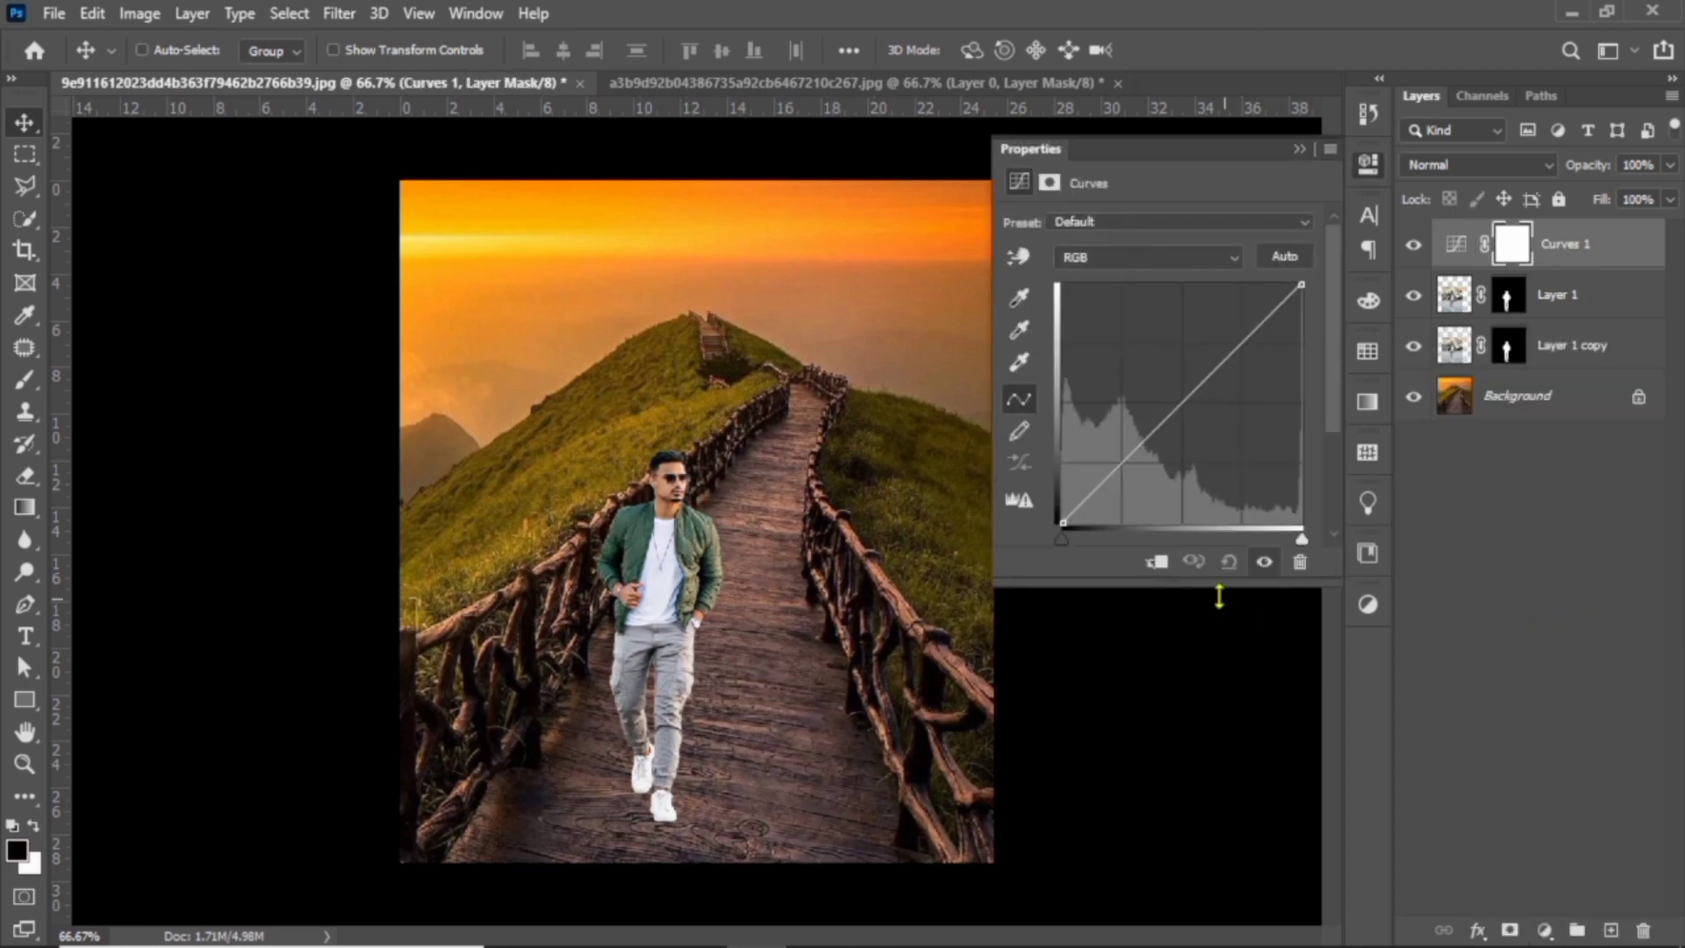
{"action": "left_click", "coordinate": [1157, 561]}
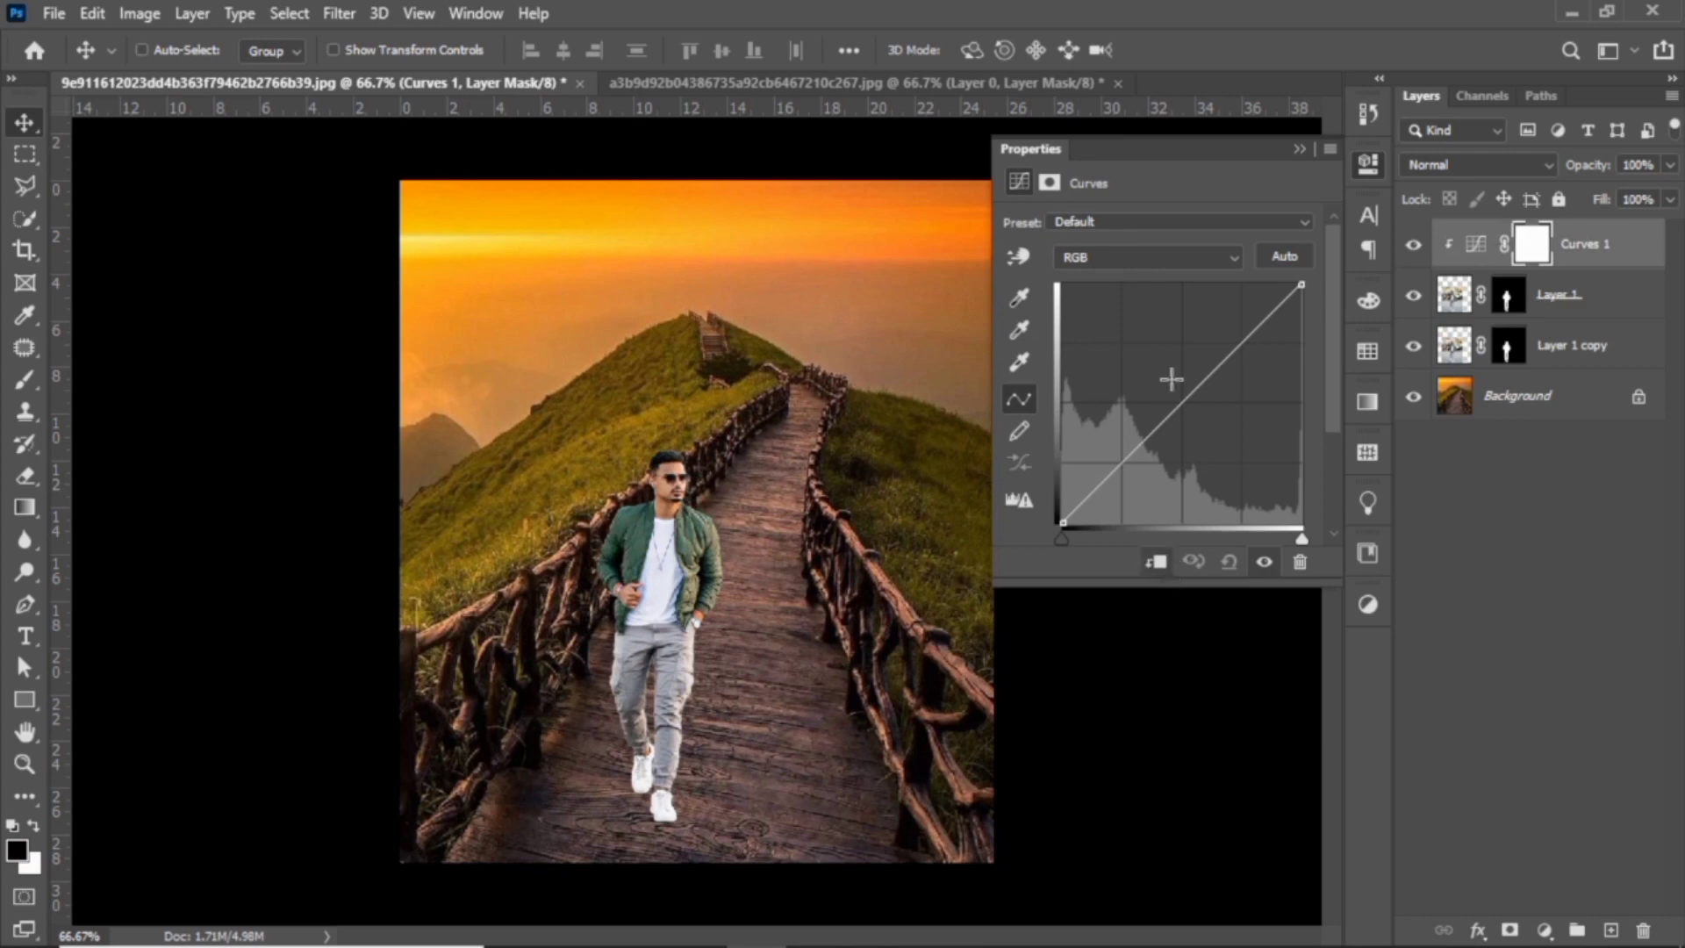
{"action": "left_click_drag", "start_coordinate": [1186, 398], "coordinate": [1208, 428]}
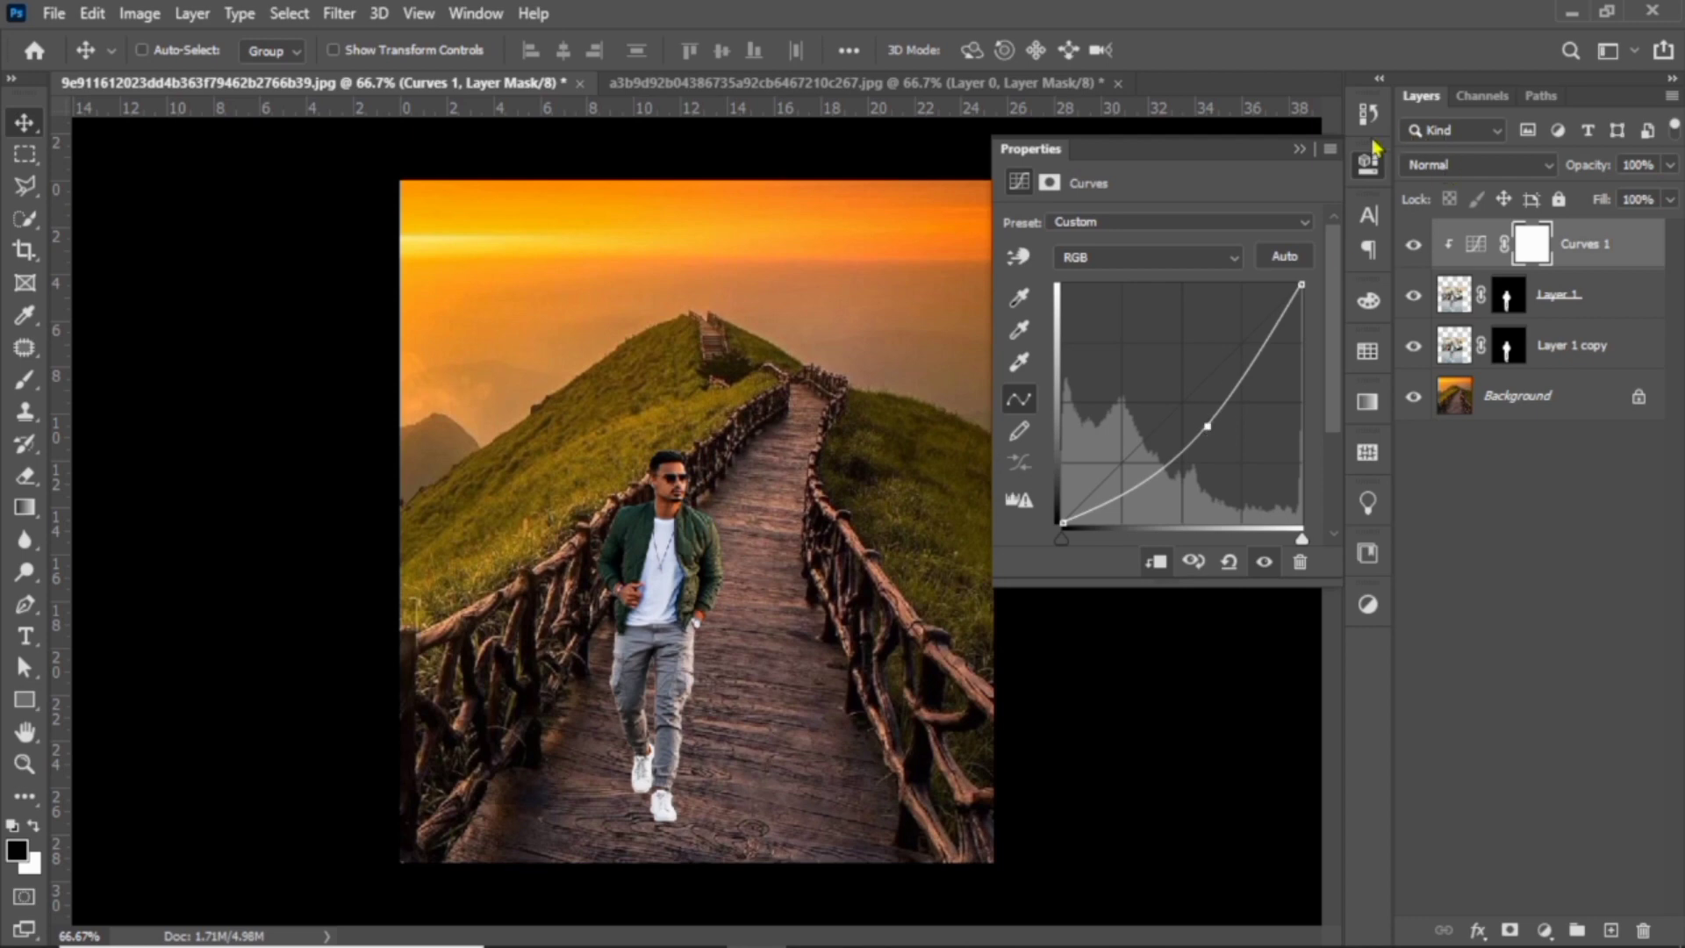
{"action": "left_click", "coordinate": [1299, 149]}
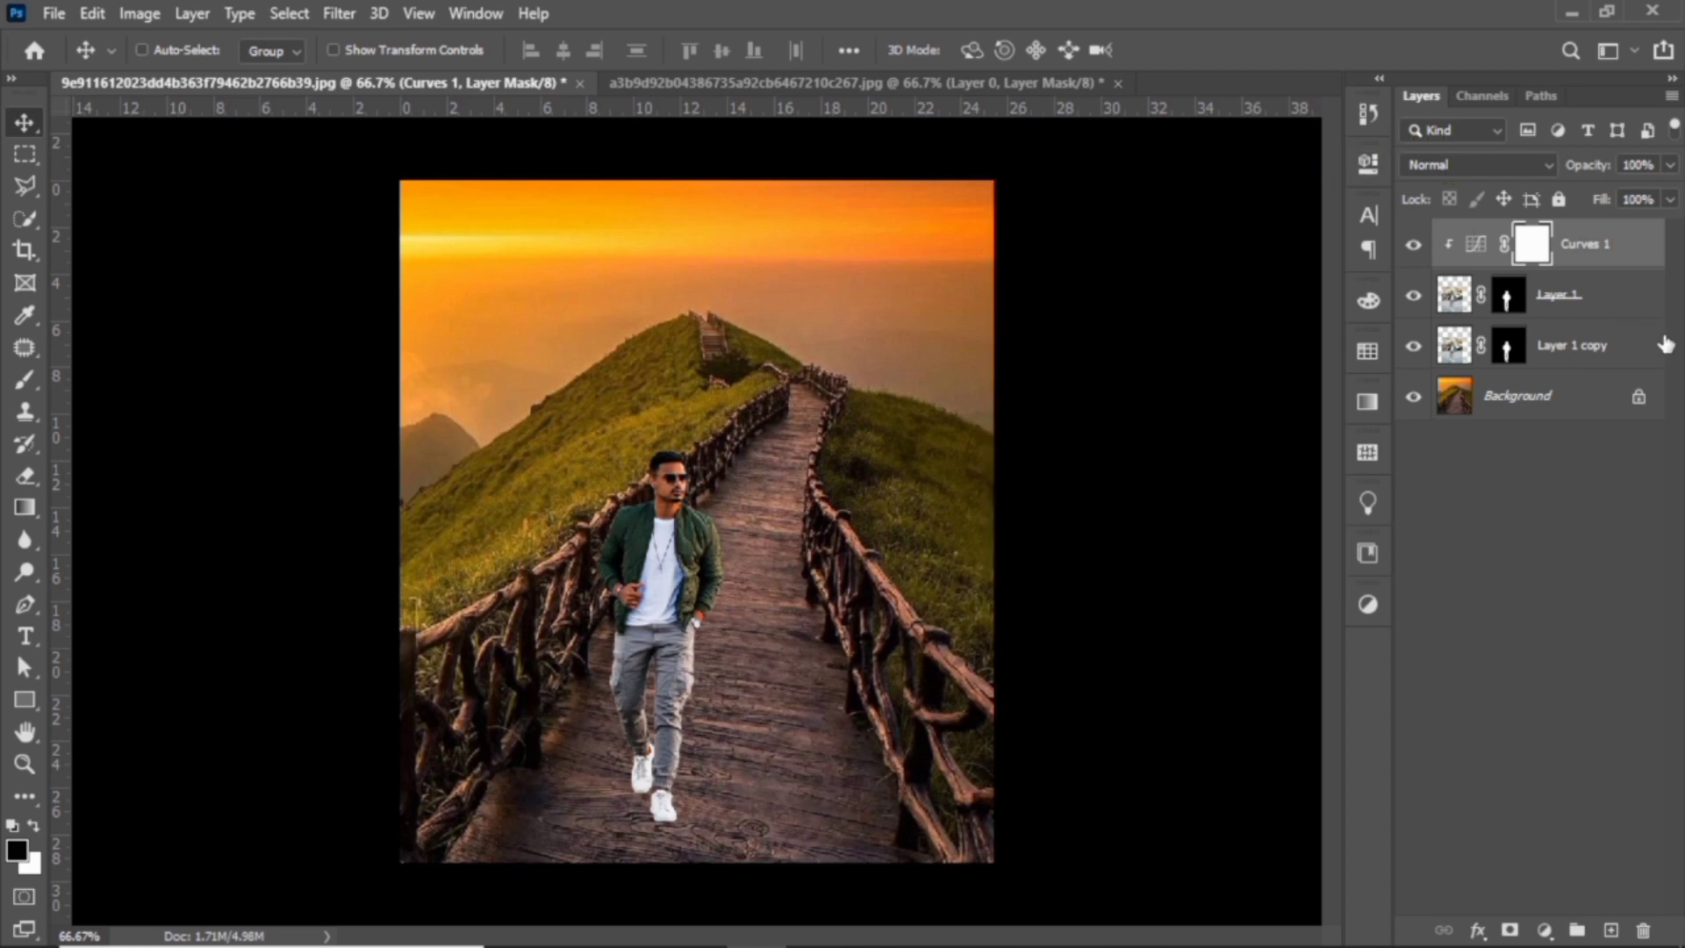
Step: Add a second Curves adjustment above the first and clip it to the man's layer
{"action": "left_click", "coordinate": [1544, 931]}
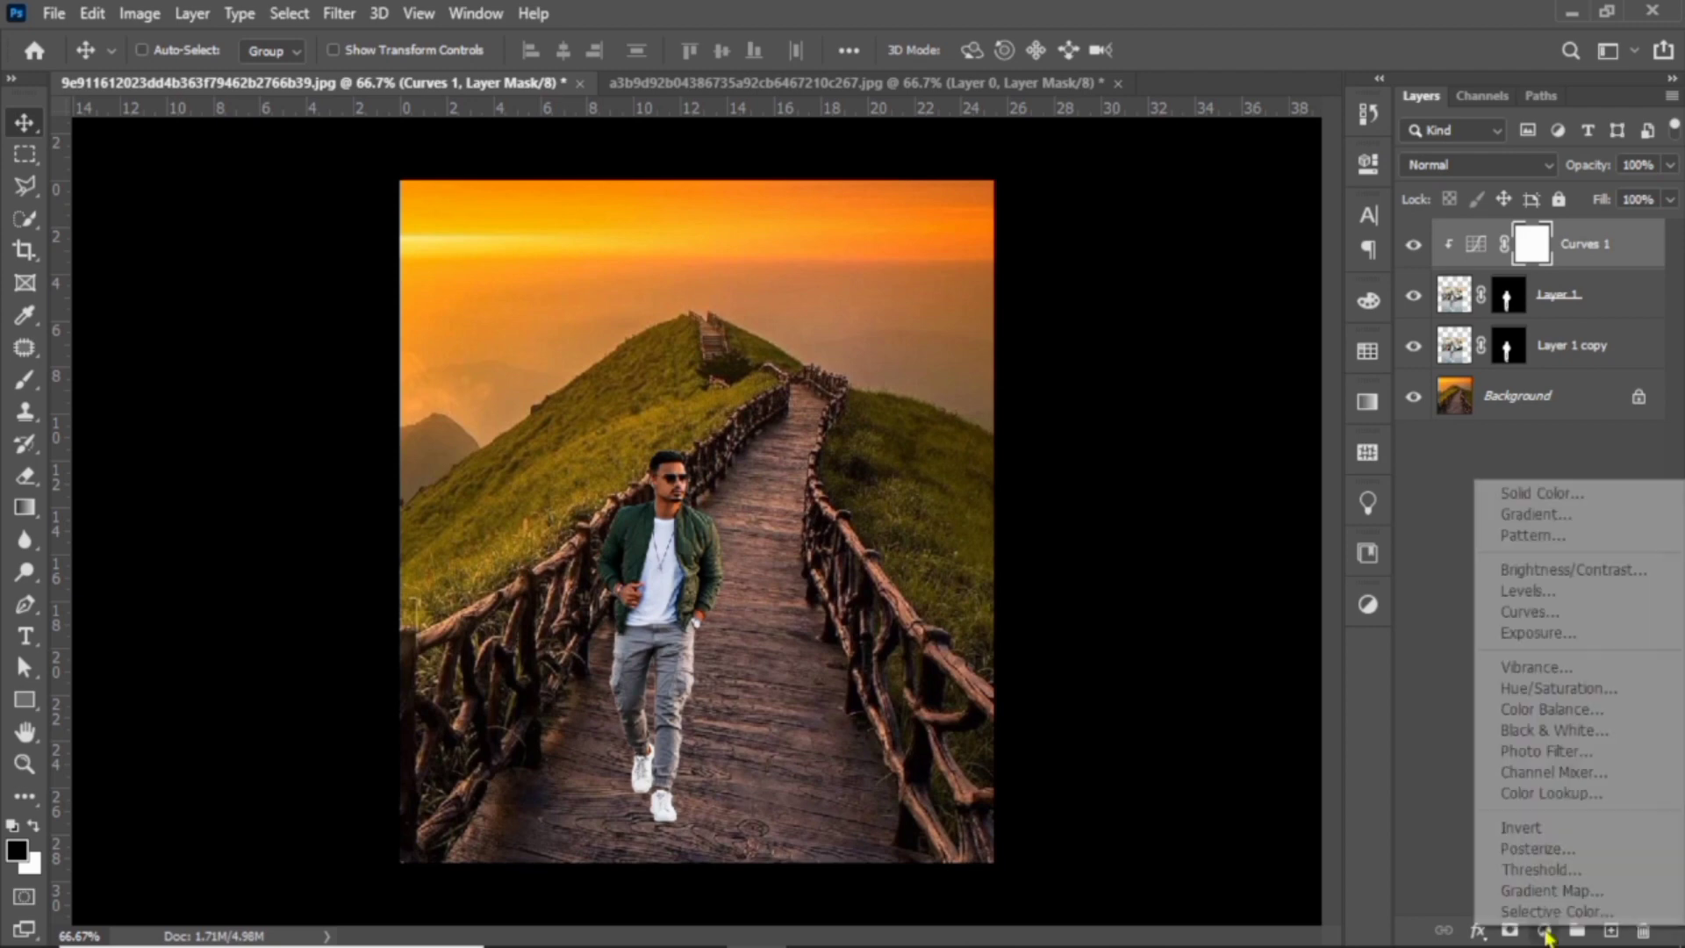
{"action": "left_click", "coordinate": [1529, 612]}
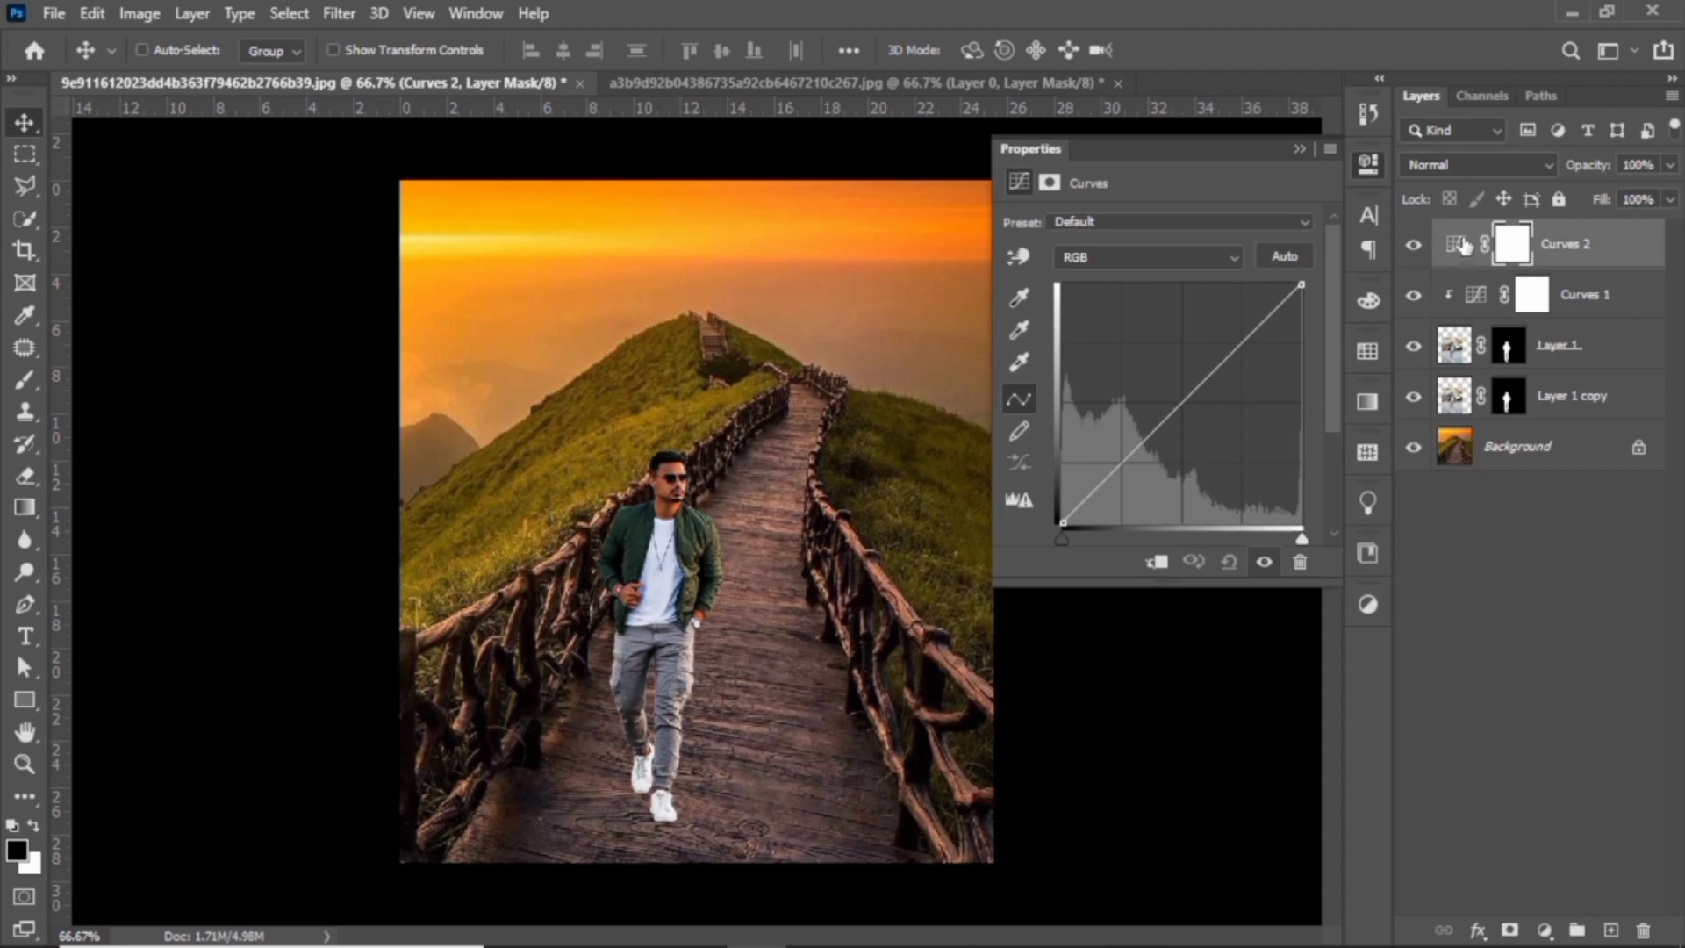
{"action": "left_click", "coordinate": [1453, 248]}
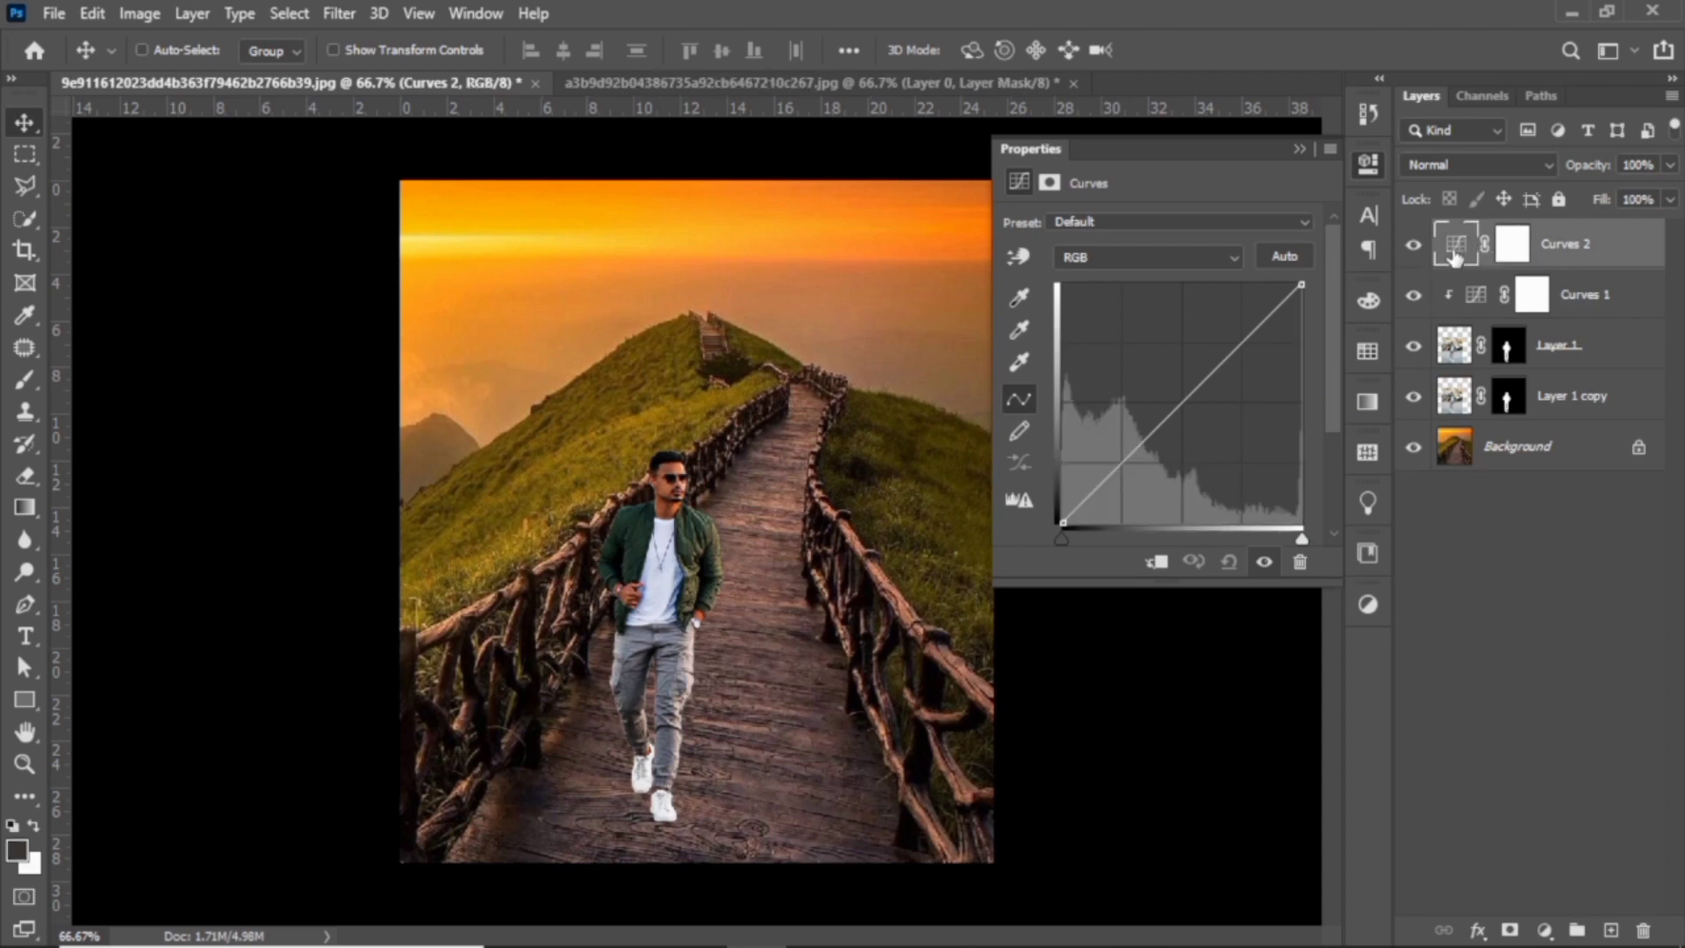
{"action": "left_click", "coordinate": [1157, 564]}
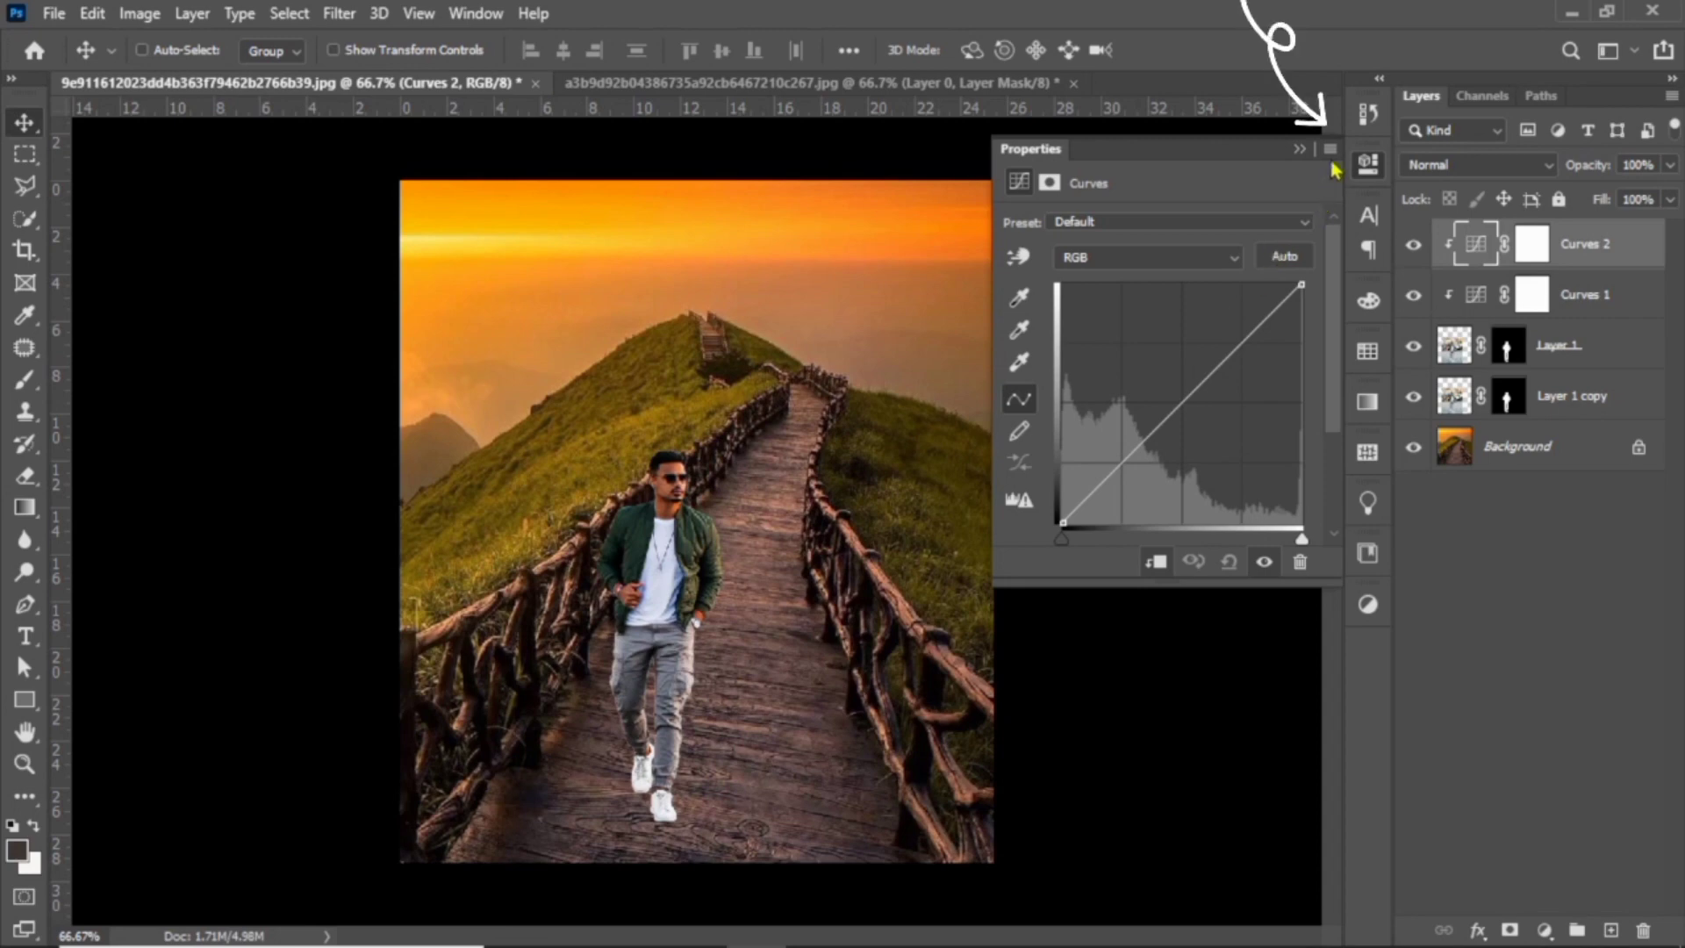
Step: Set the second Curves layer's auto color correction to Enhance Per Channel Contrast and accept a black target shadow color
{"action": "left_click", "coordinate": [1330, 151]}
{"action": "key", "text": "Escape"}
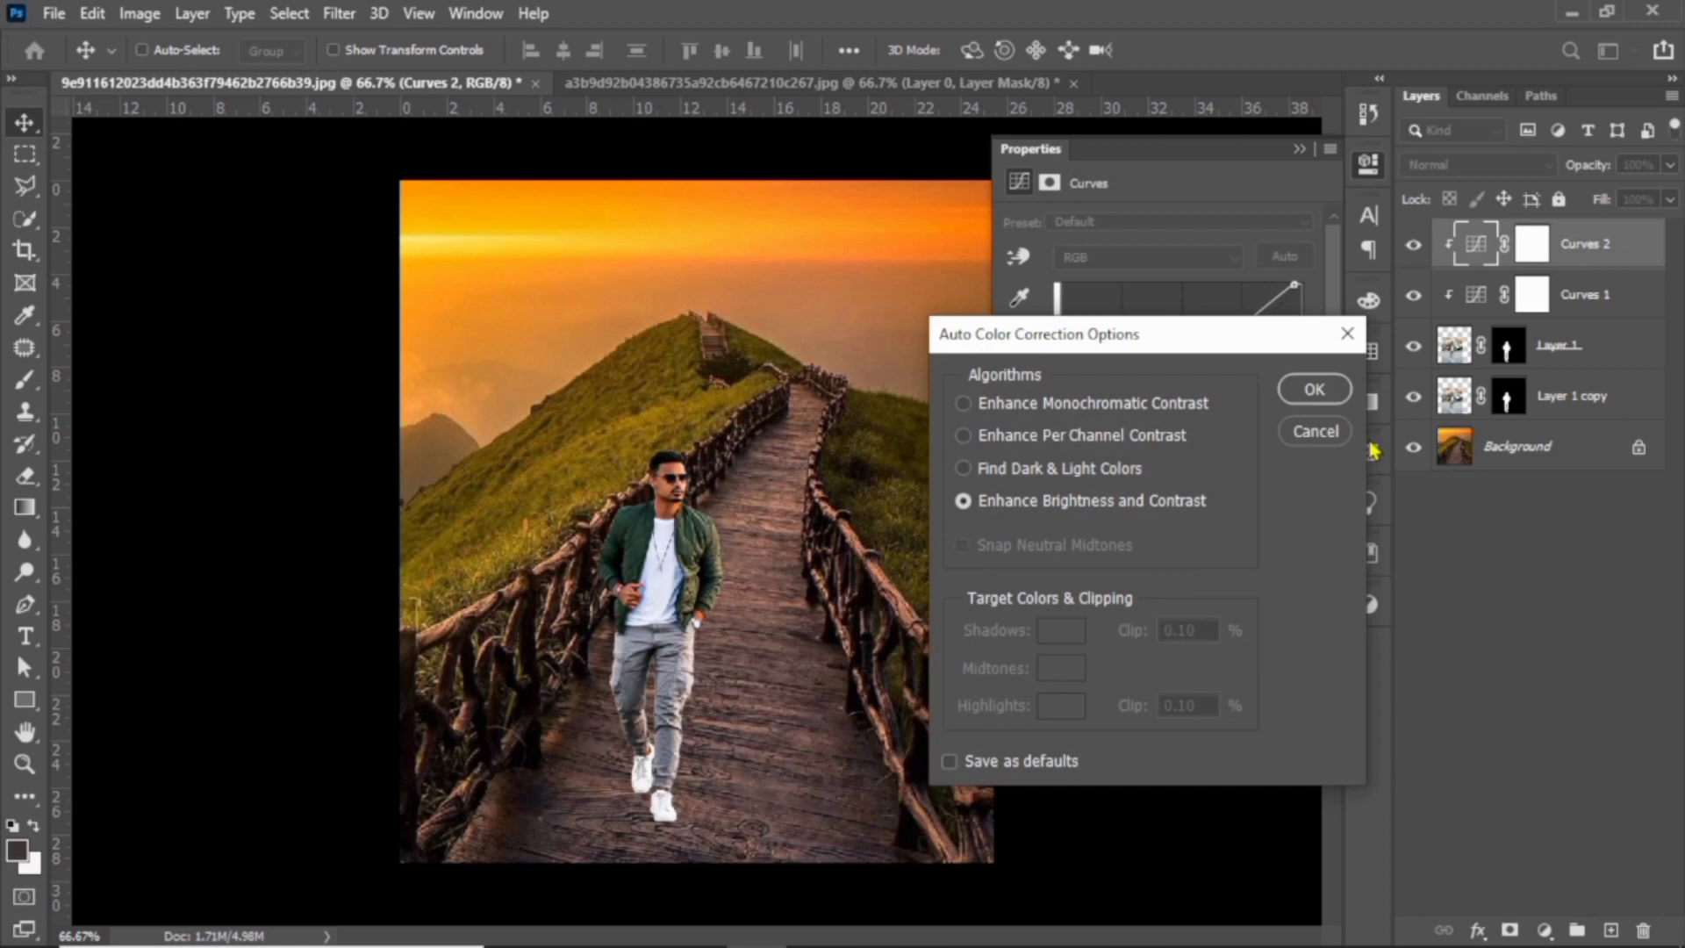
{"action": "left_click", "coordinate": [1160, 436]}
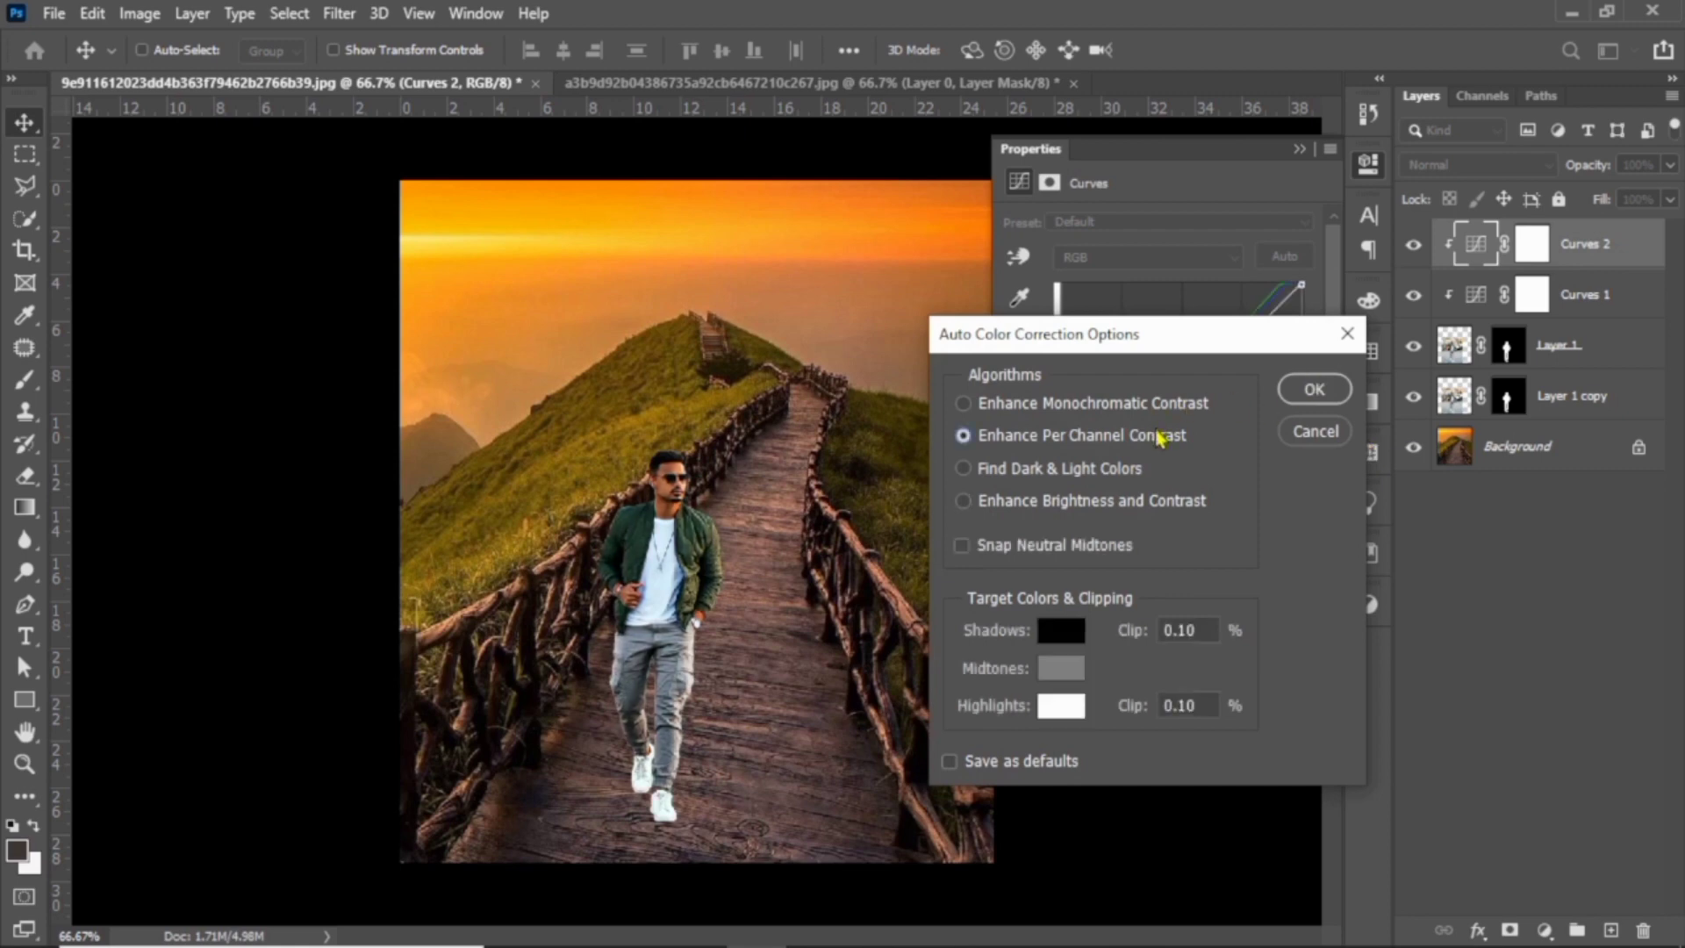
{"action": "left_click", "coordinate": [1061, 630]}
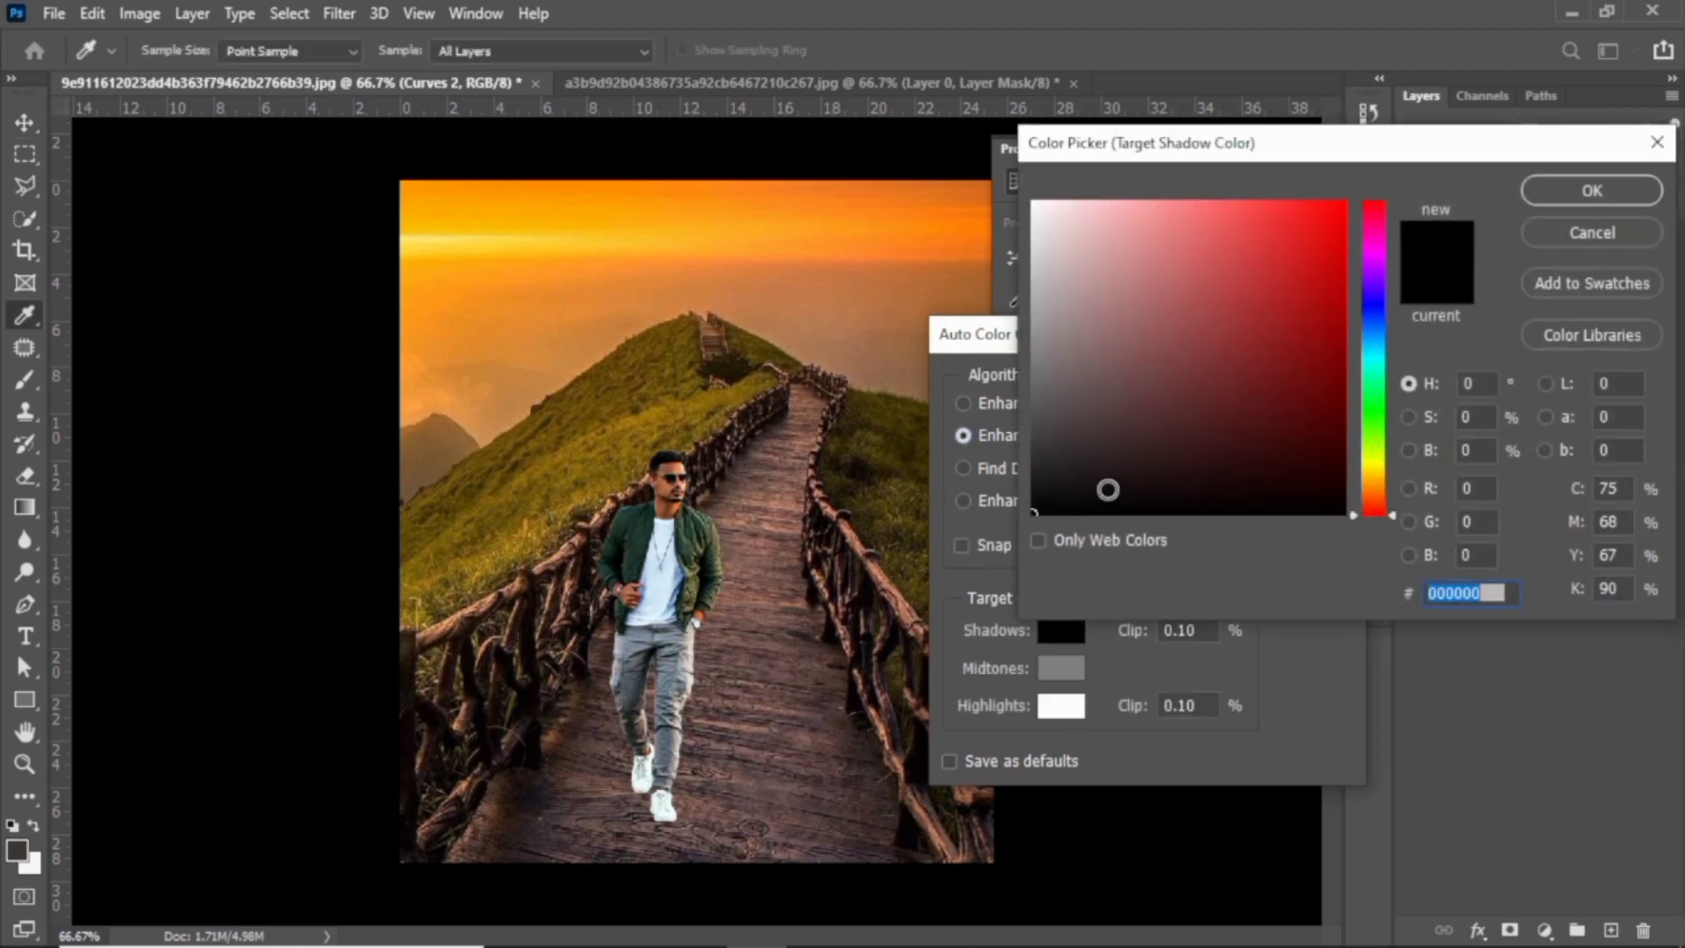
{"action": "left_click", "coordinate": [1548, 198]}
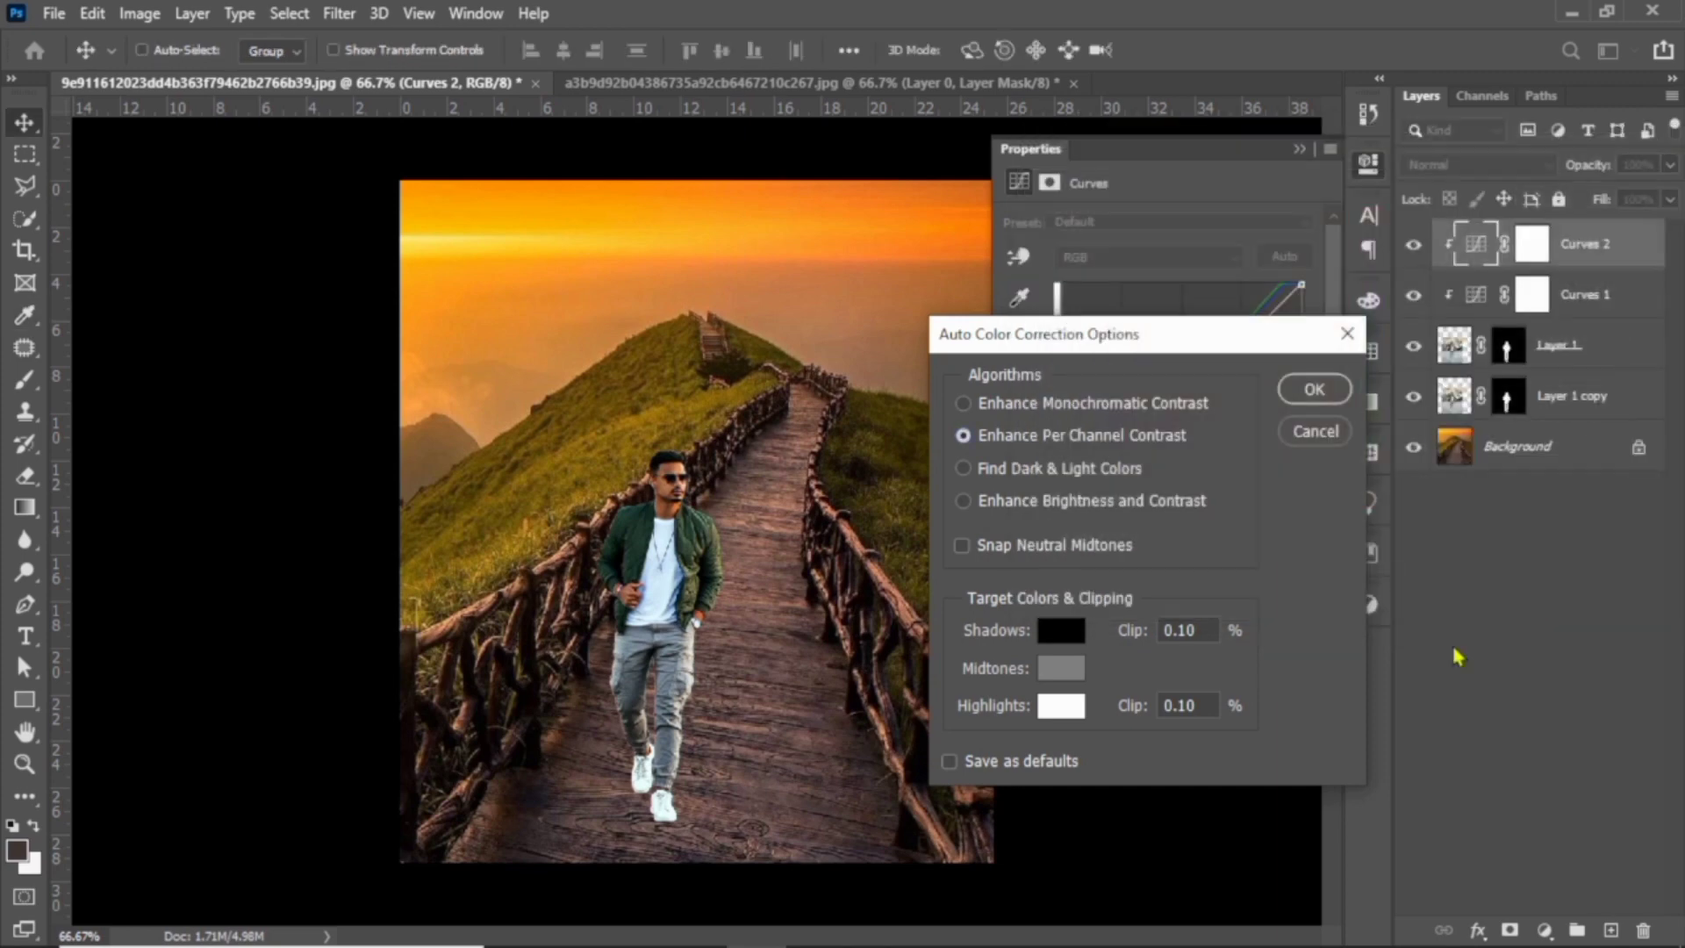
Step: Set the target highlight color to the brown #a17665 sampled from the boardwalk planks and decline saving the target colors as defaults
{"action": "left_click", "coordinate": [1050, 709]}
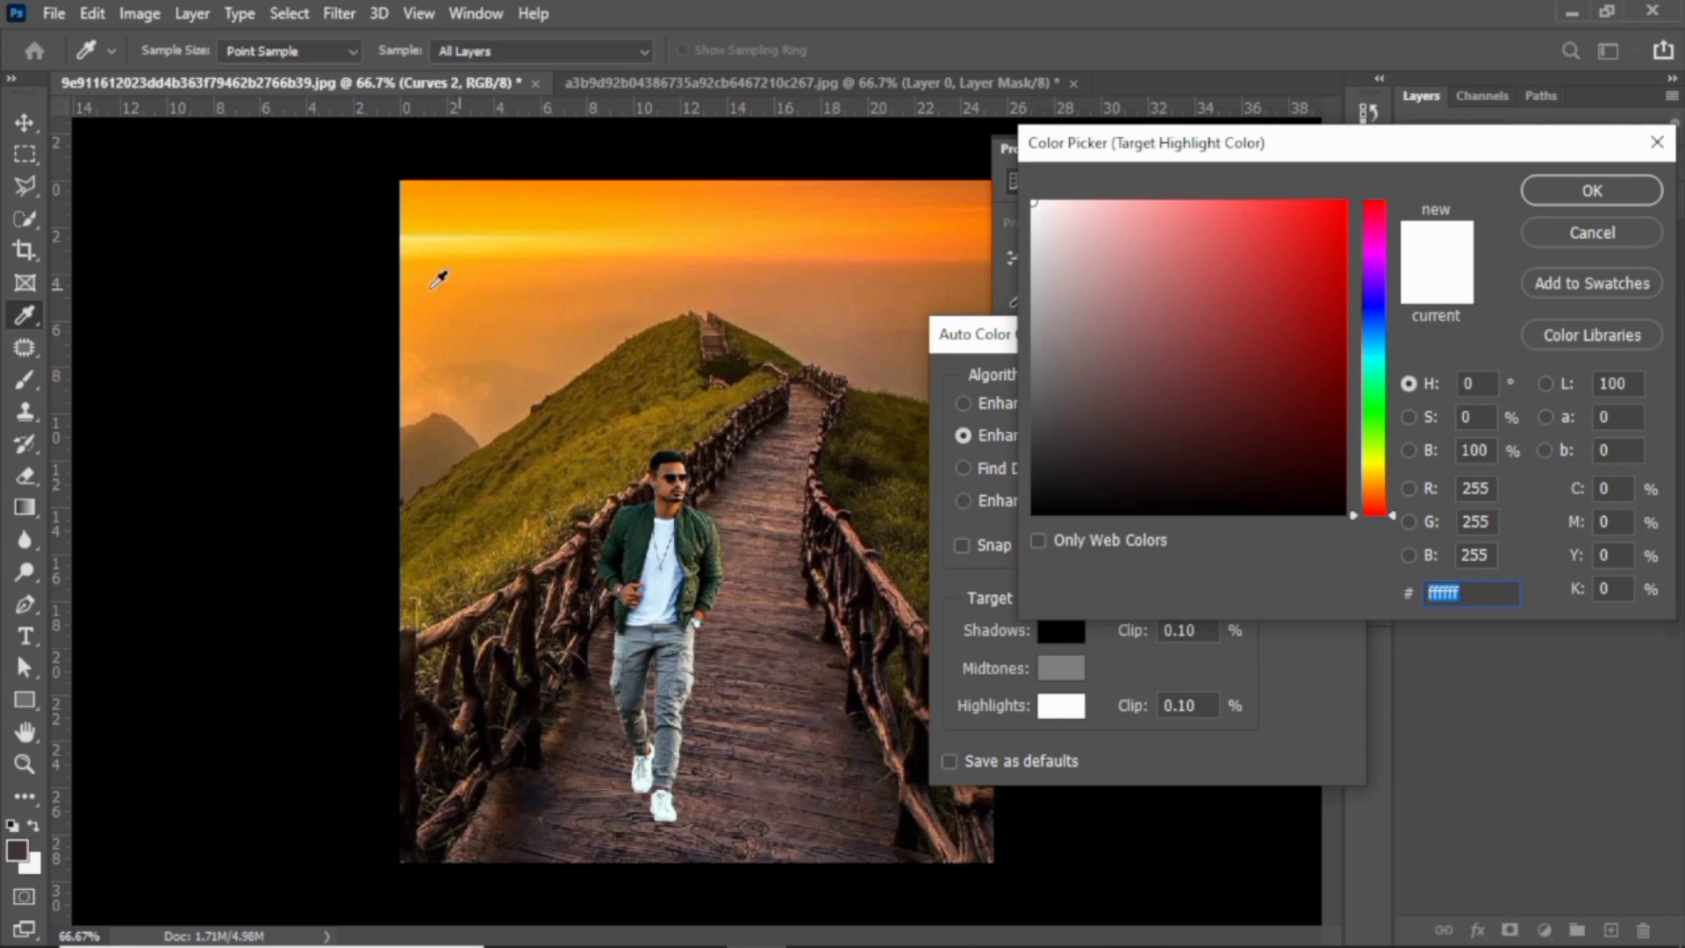
{"action": "left_click", "coordinate": [778, 516]}
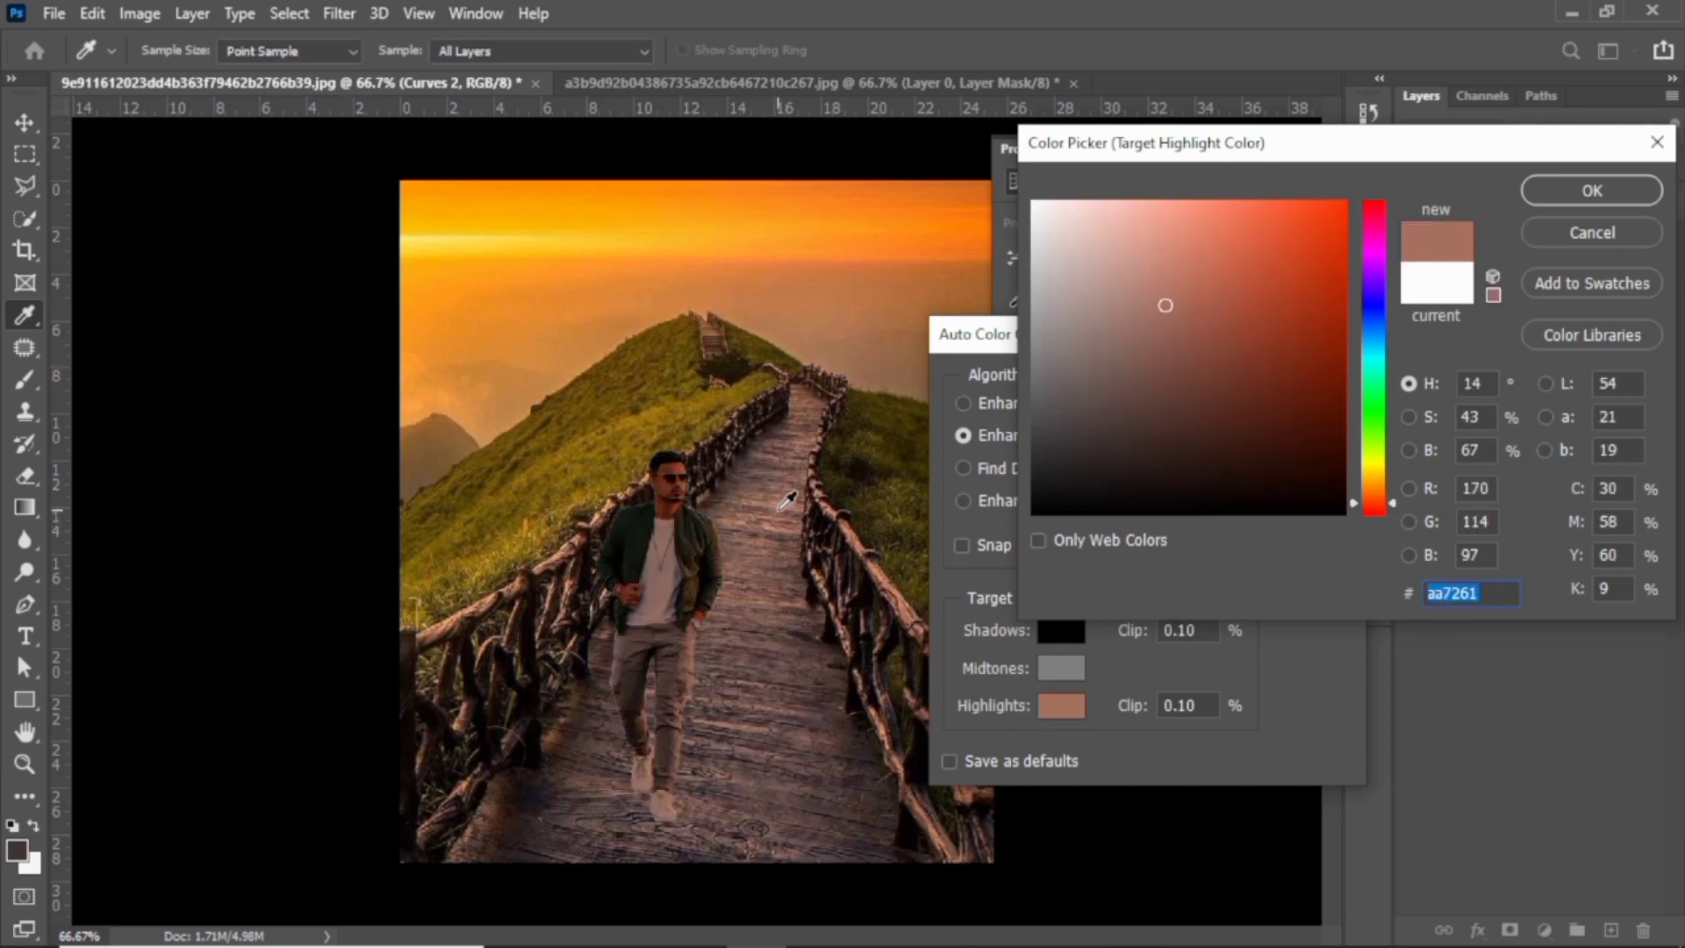
{"action": "left_click", "coordinate": [793, 485]}
{"action": "left_click", "coordinate": [783, 493]}
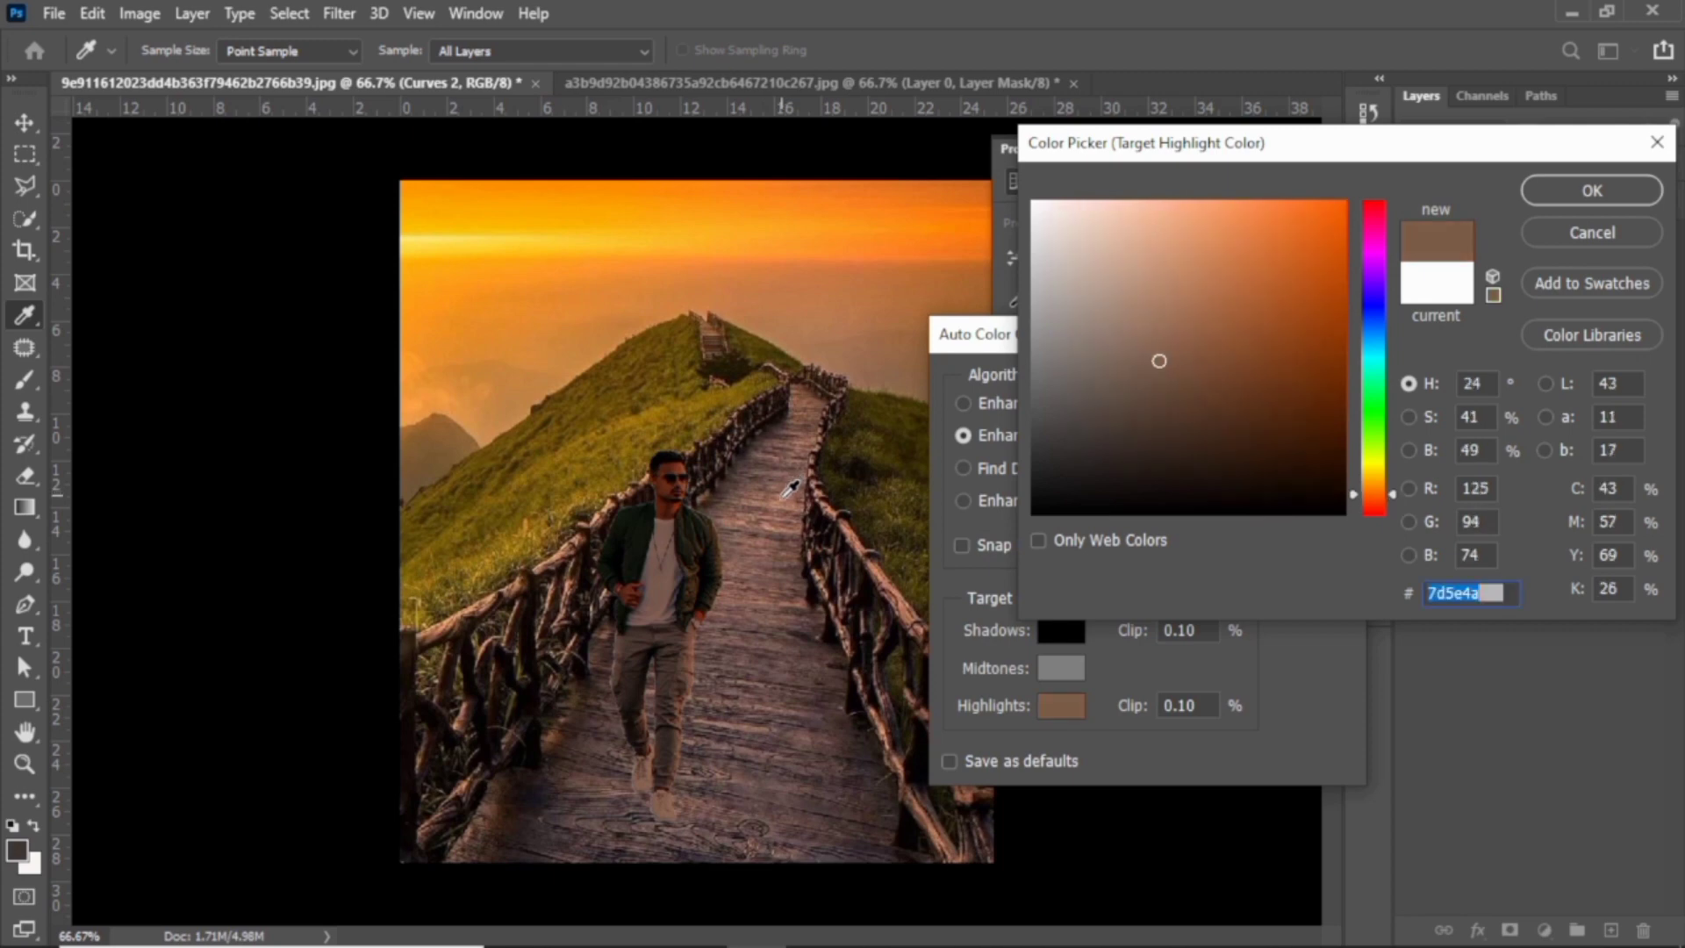
{"action": "left_click", "coordinate": [778, 503]}
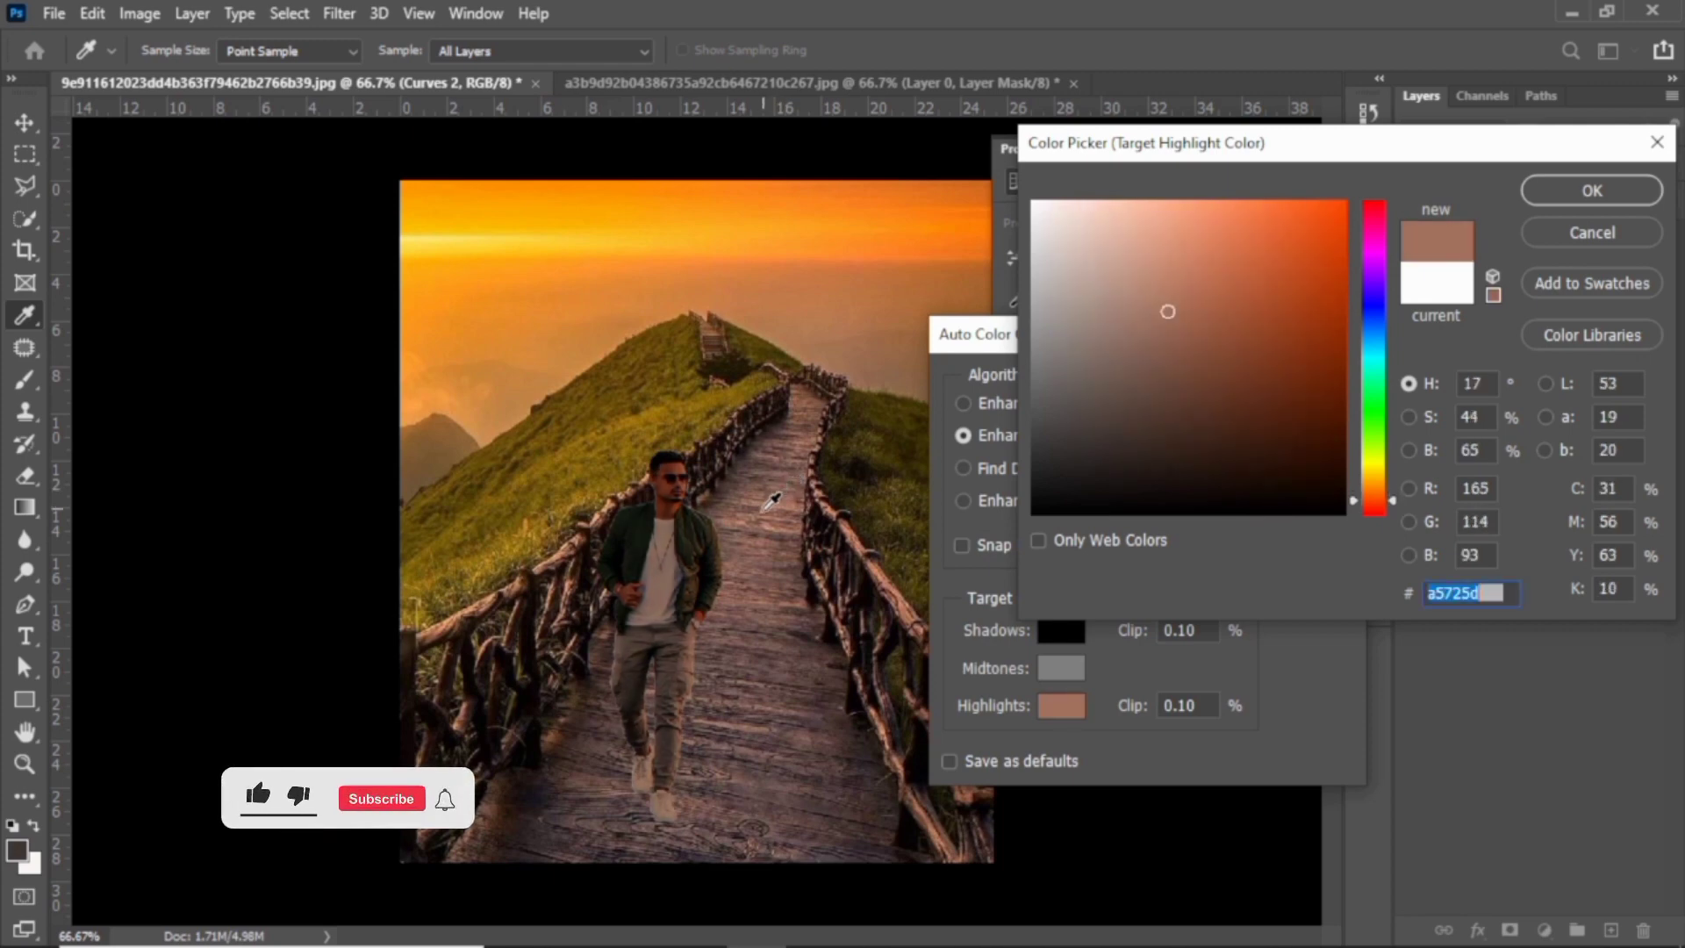
{"action": "left_click", "coordinate": [794, 603]}
{"action": "left_click", "coordinate": [793, 605]}
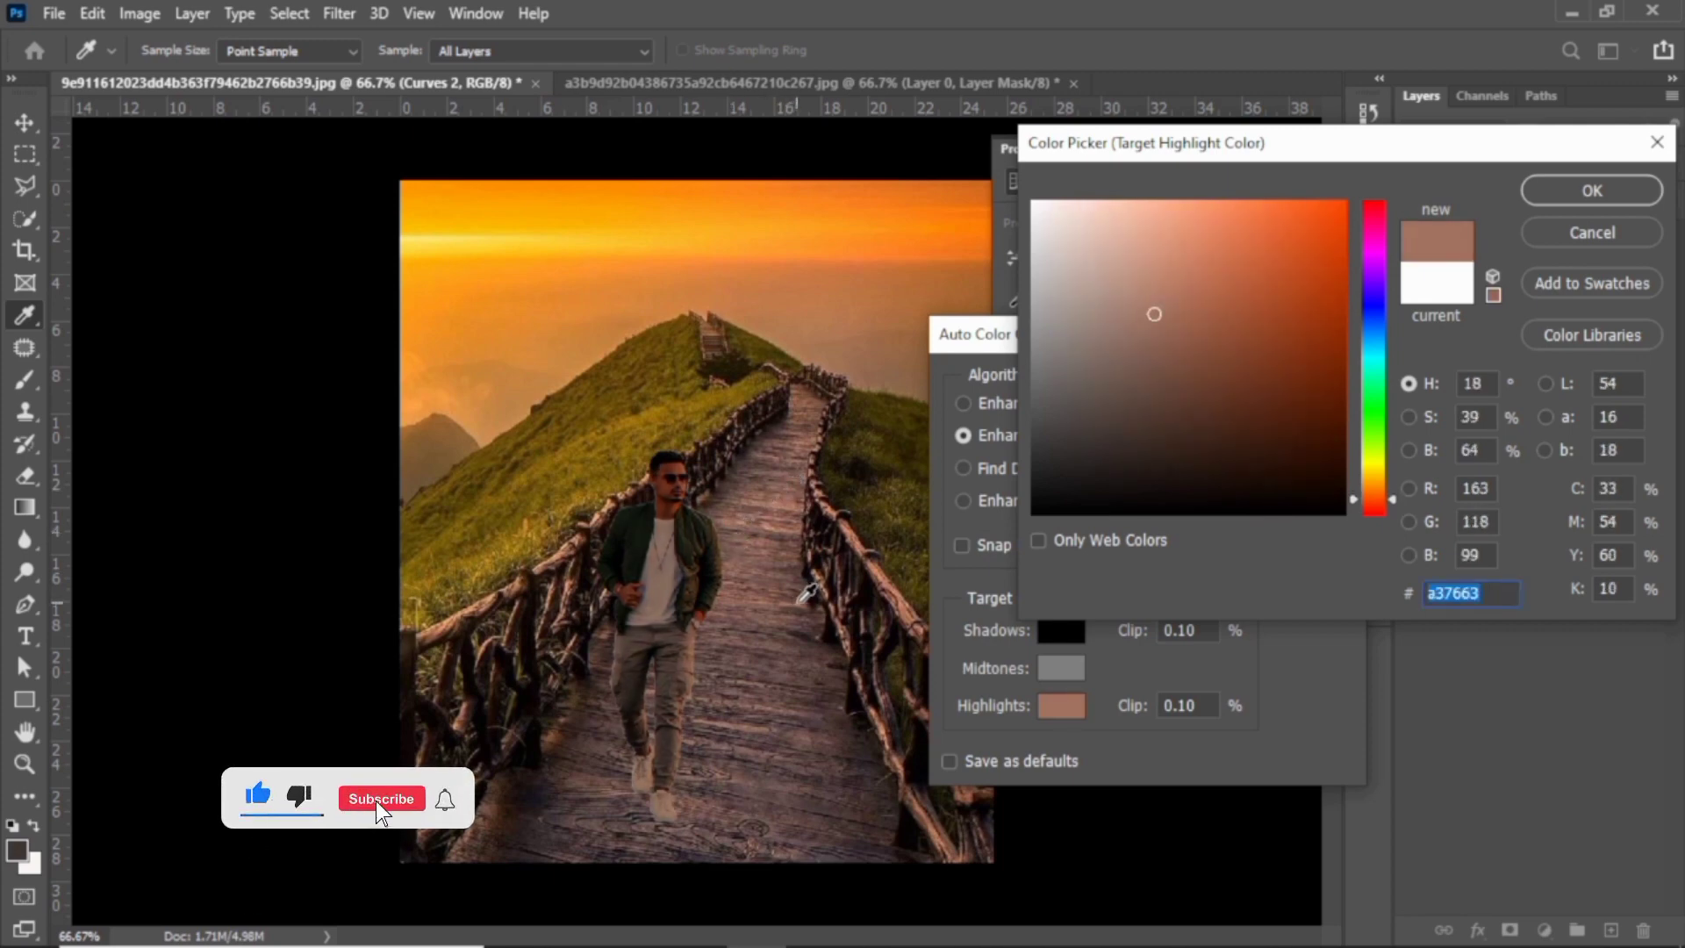
{"action": "left_click", "coordinate": [799, 604]}
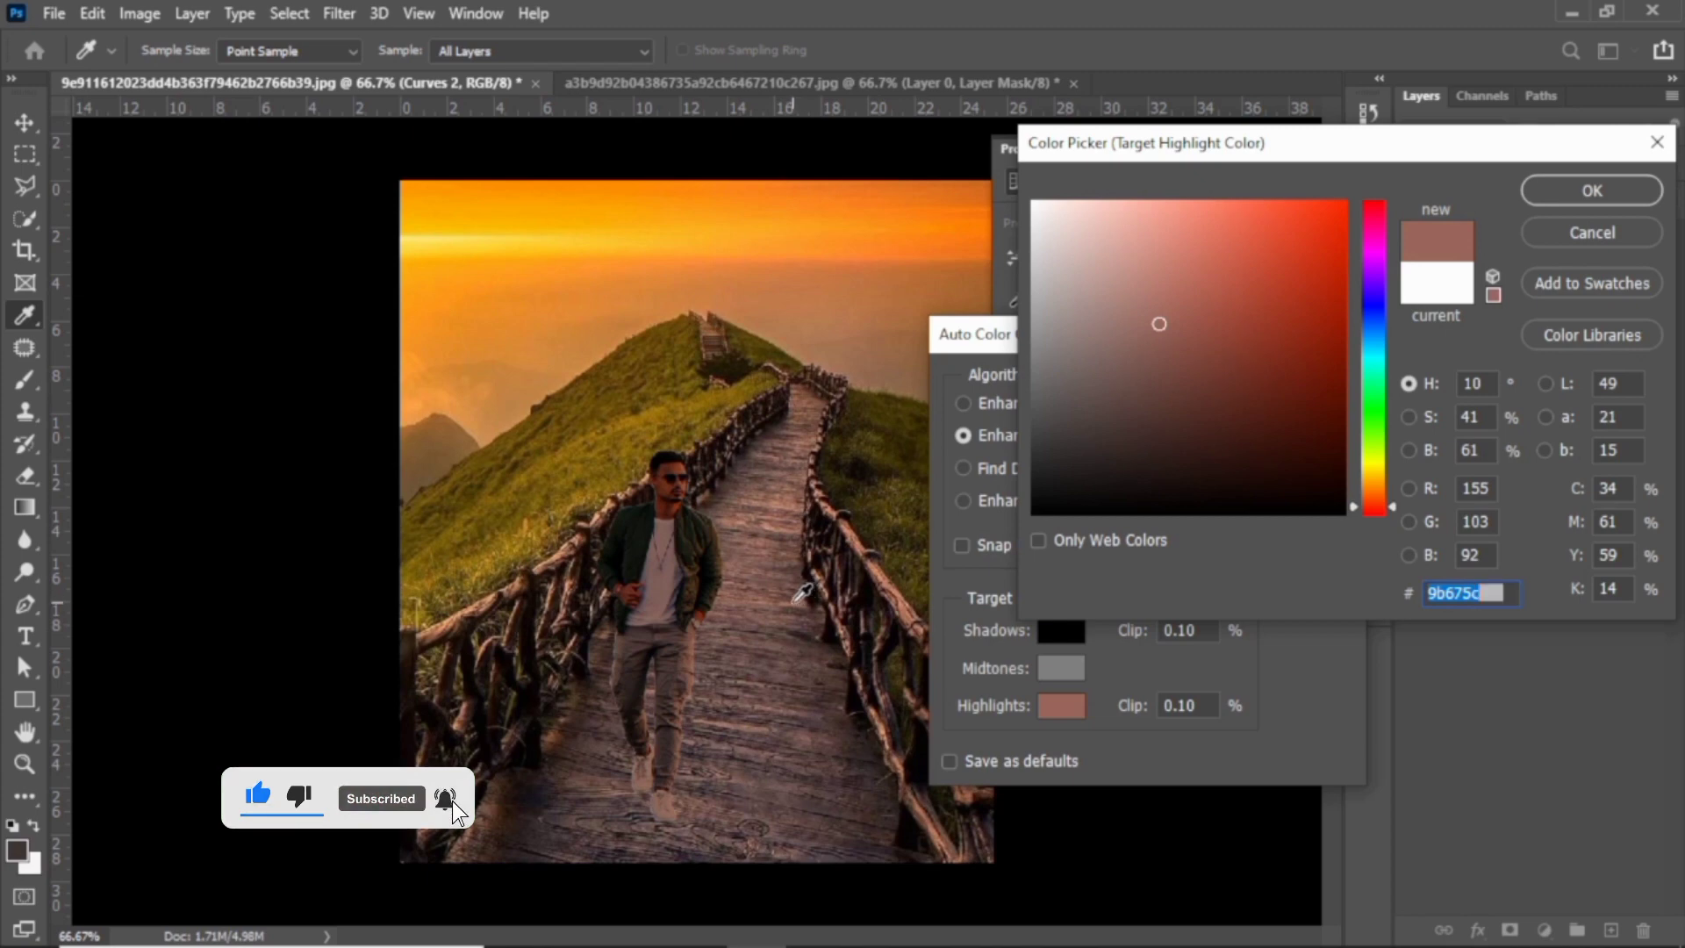
{"action": "left_click", "coordinate": [794, 604]}
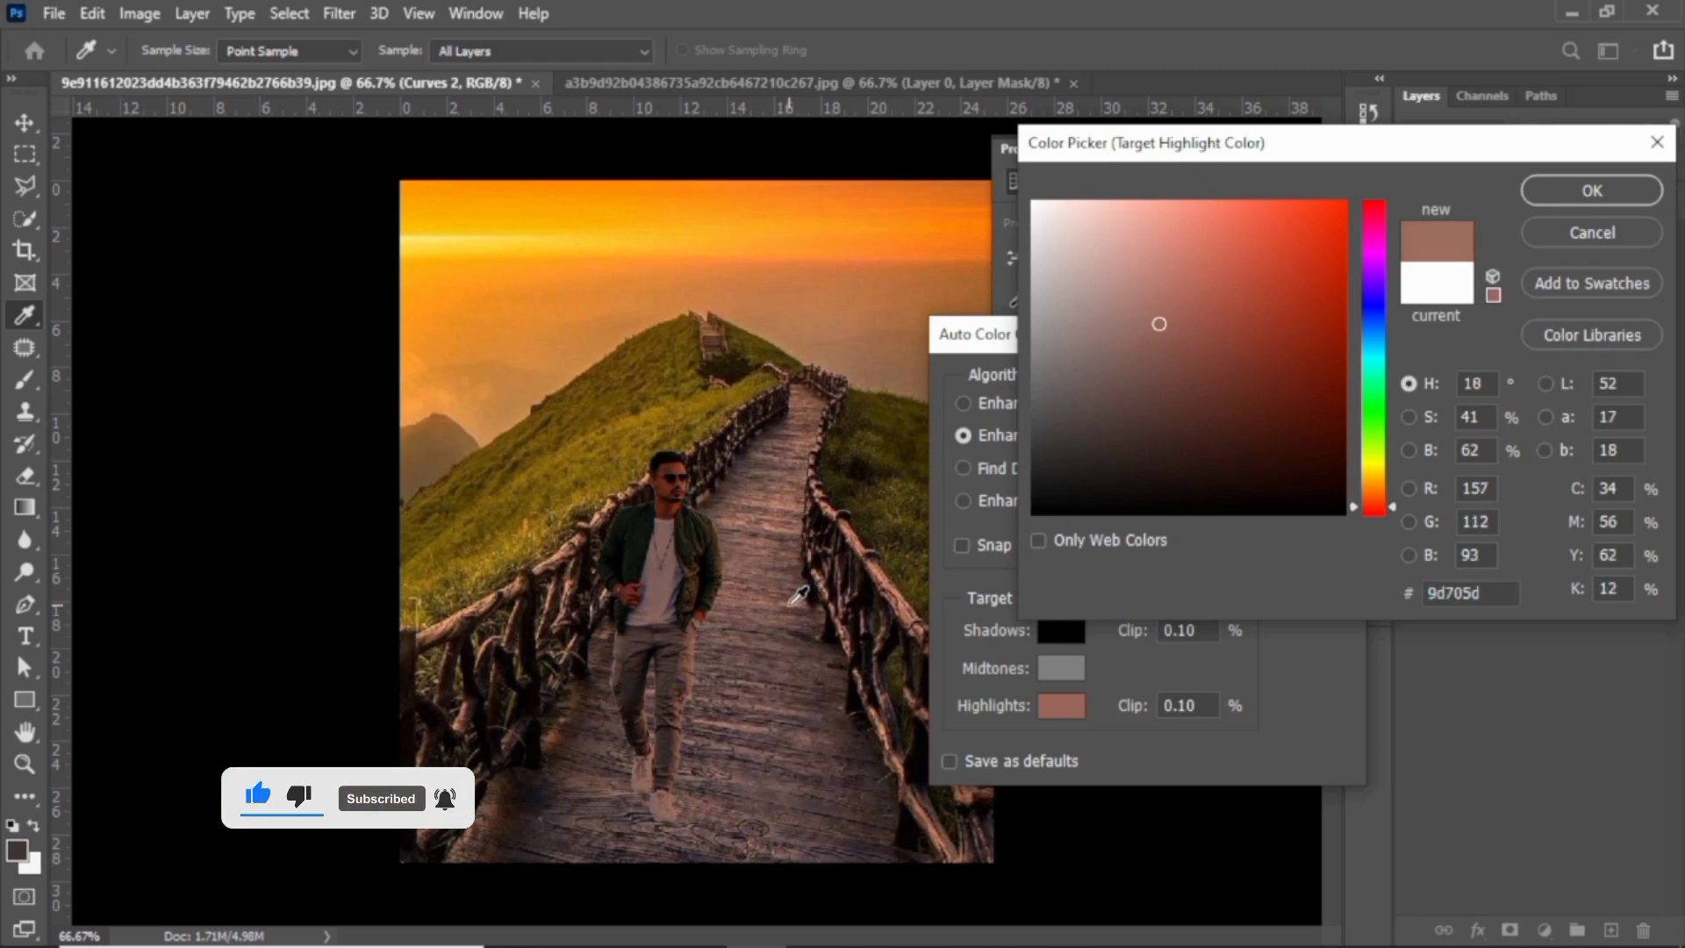
{"action": "left_click", "coordinate": [770, 526]}
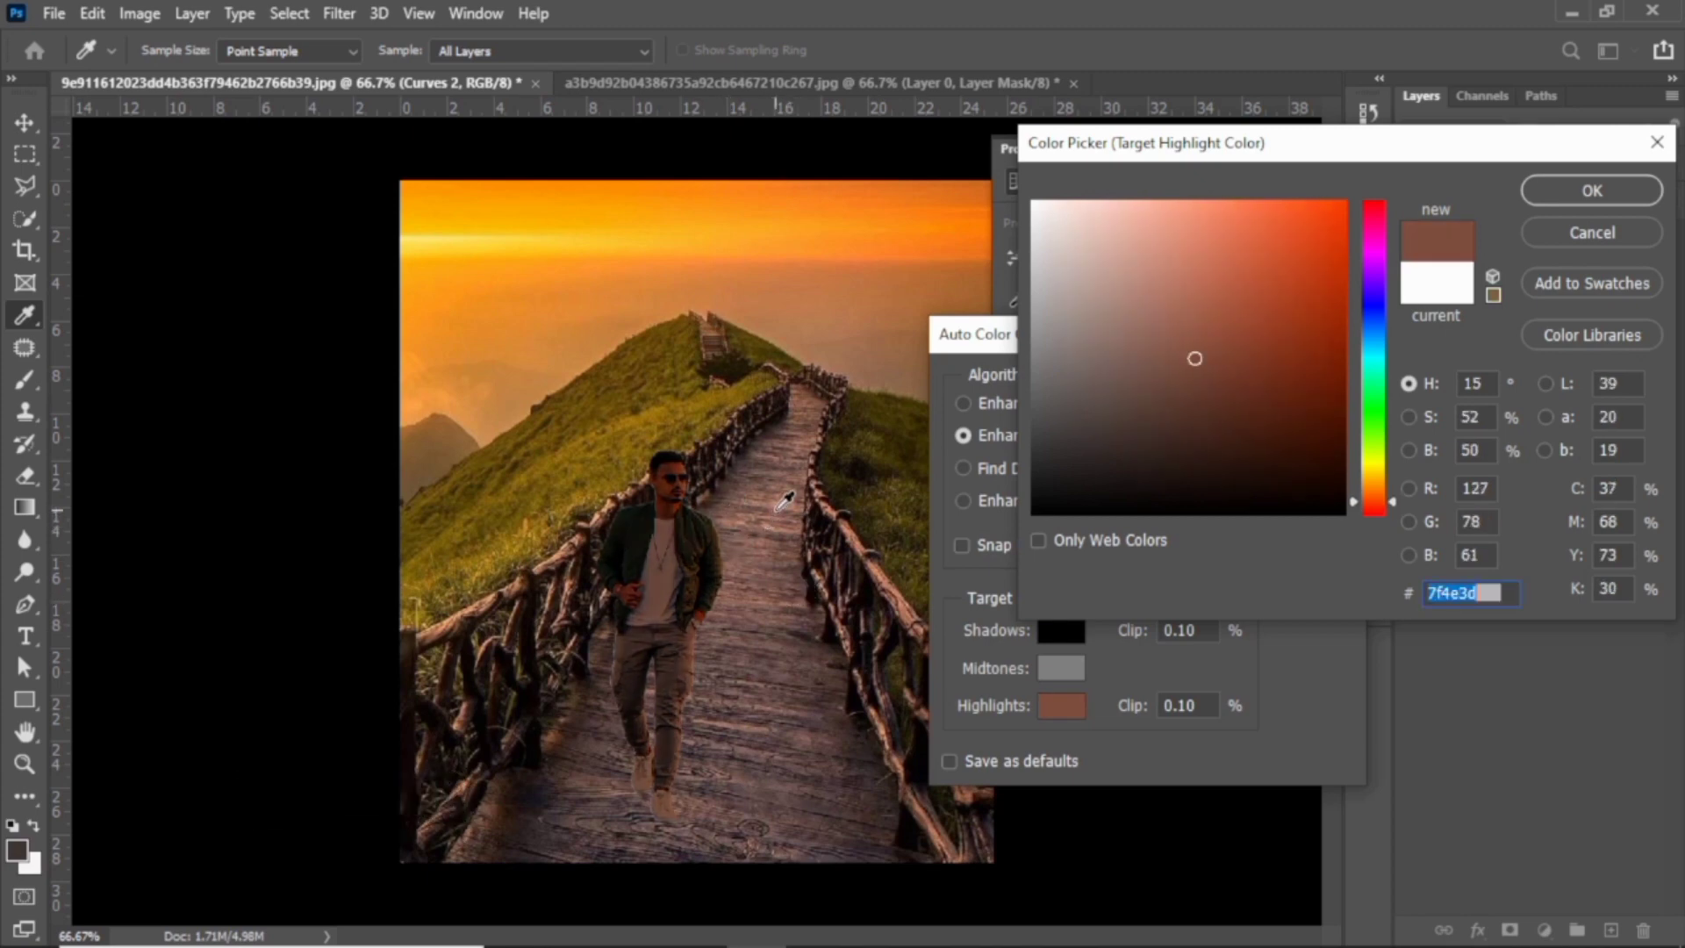
{"action": "left_click", "coordinate": [780, 502]}
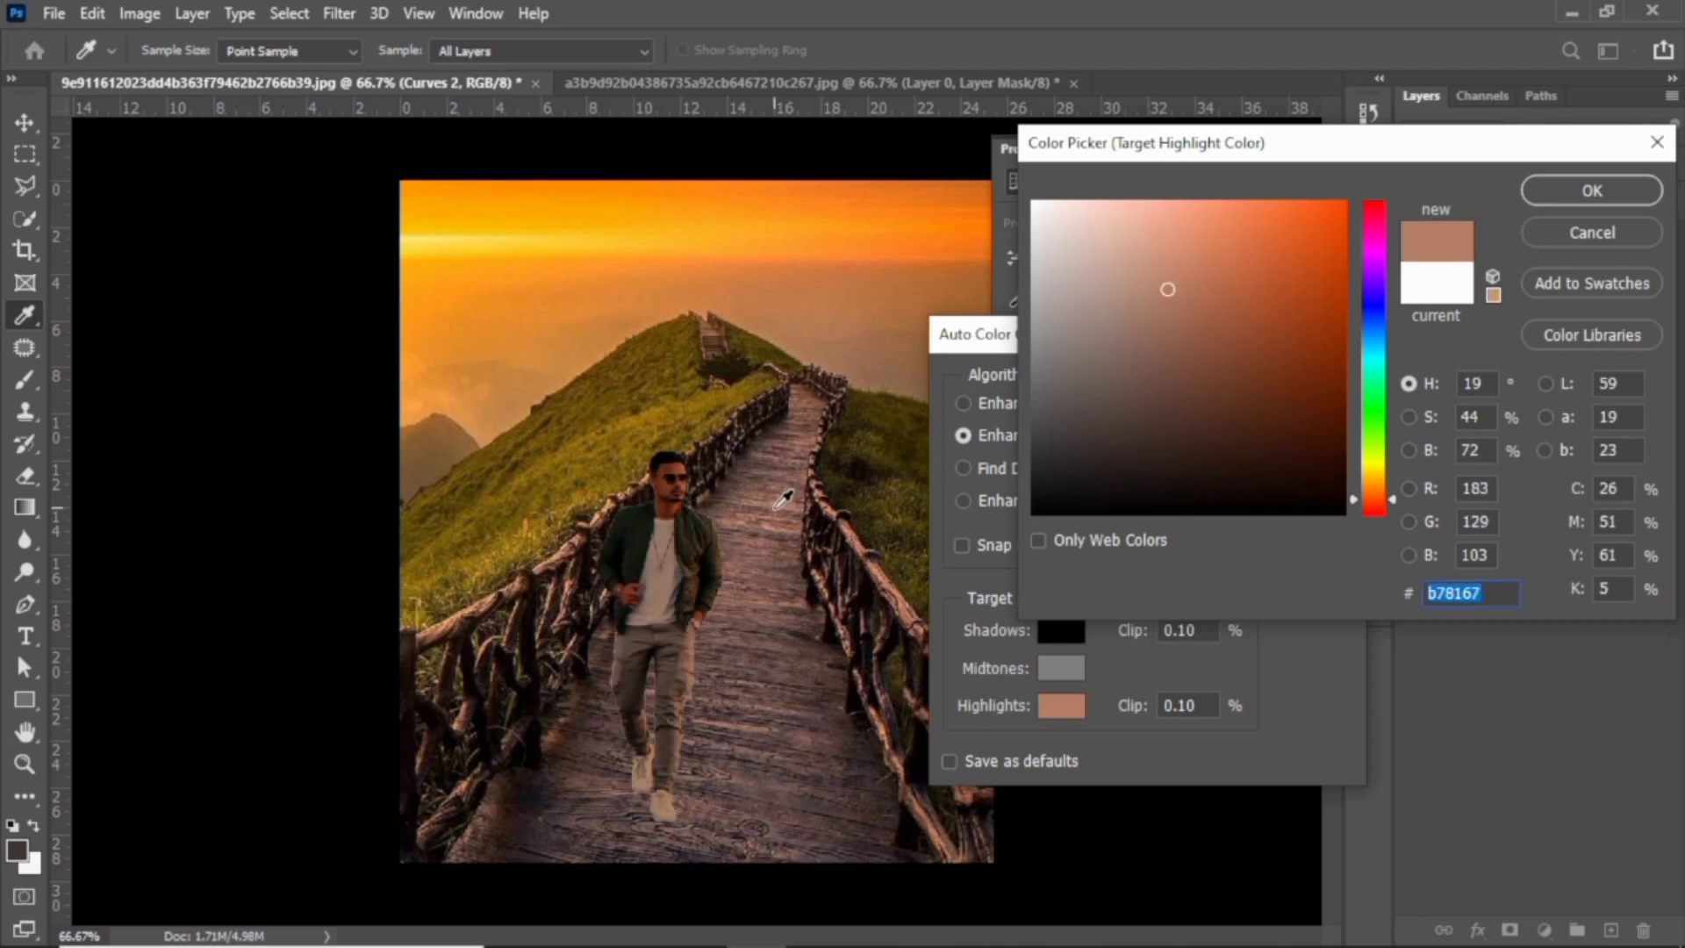
{"action": "left_click", "coordinate": [782, 505]}
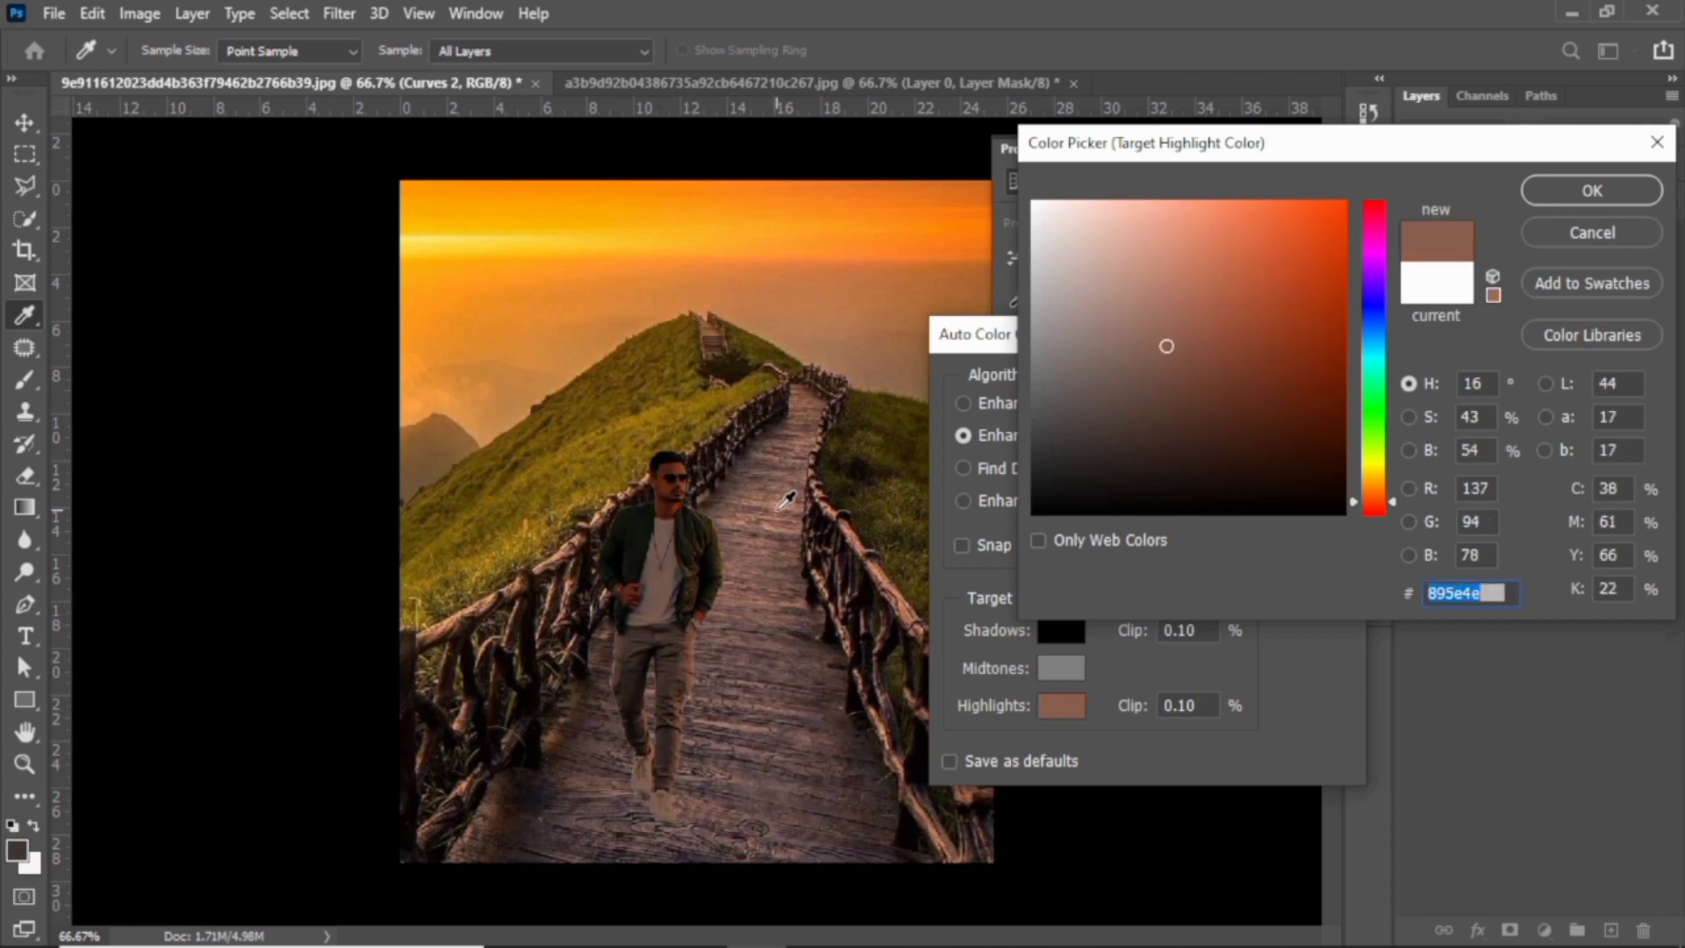
{"action": "left_click", "coordinate": [776, 497]}
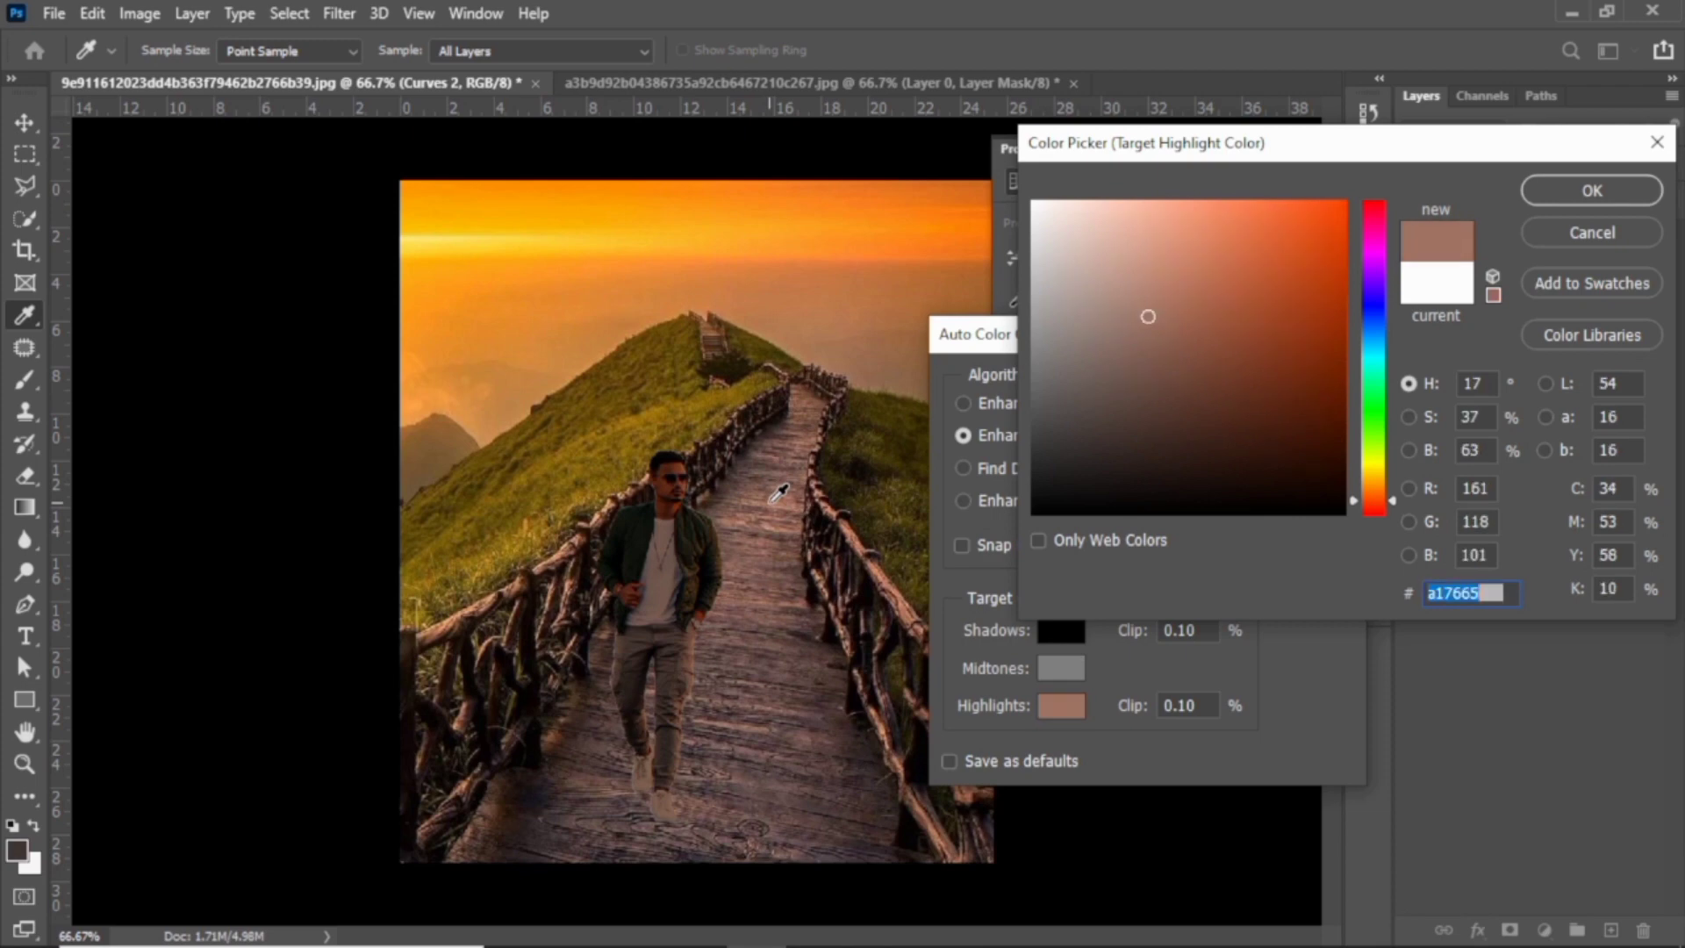
{"action": "left_click", "coordinate": [1549, 190]}
{"action": "left_click", "coordinate": [1321, 394]}
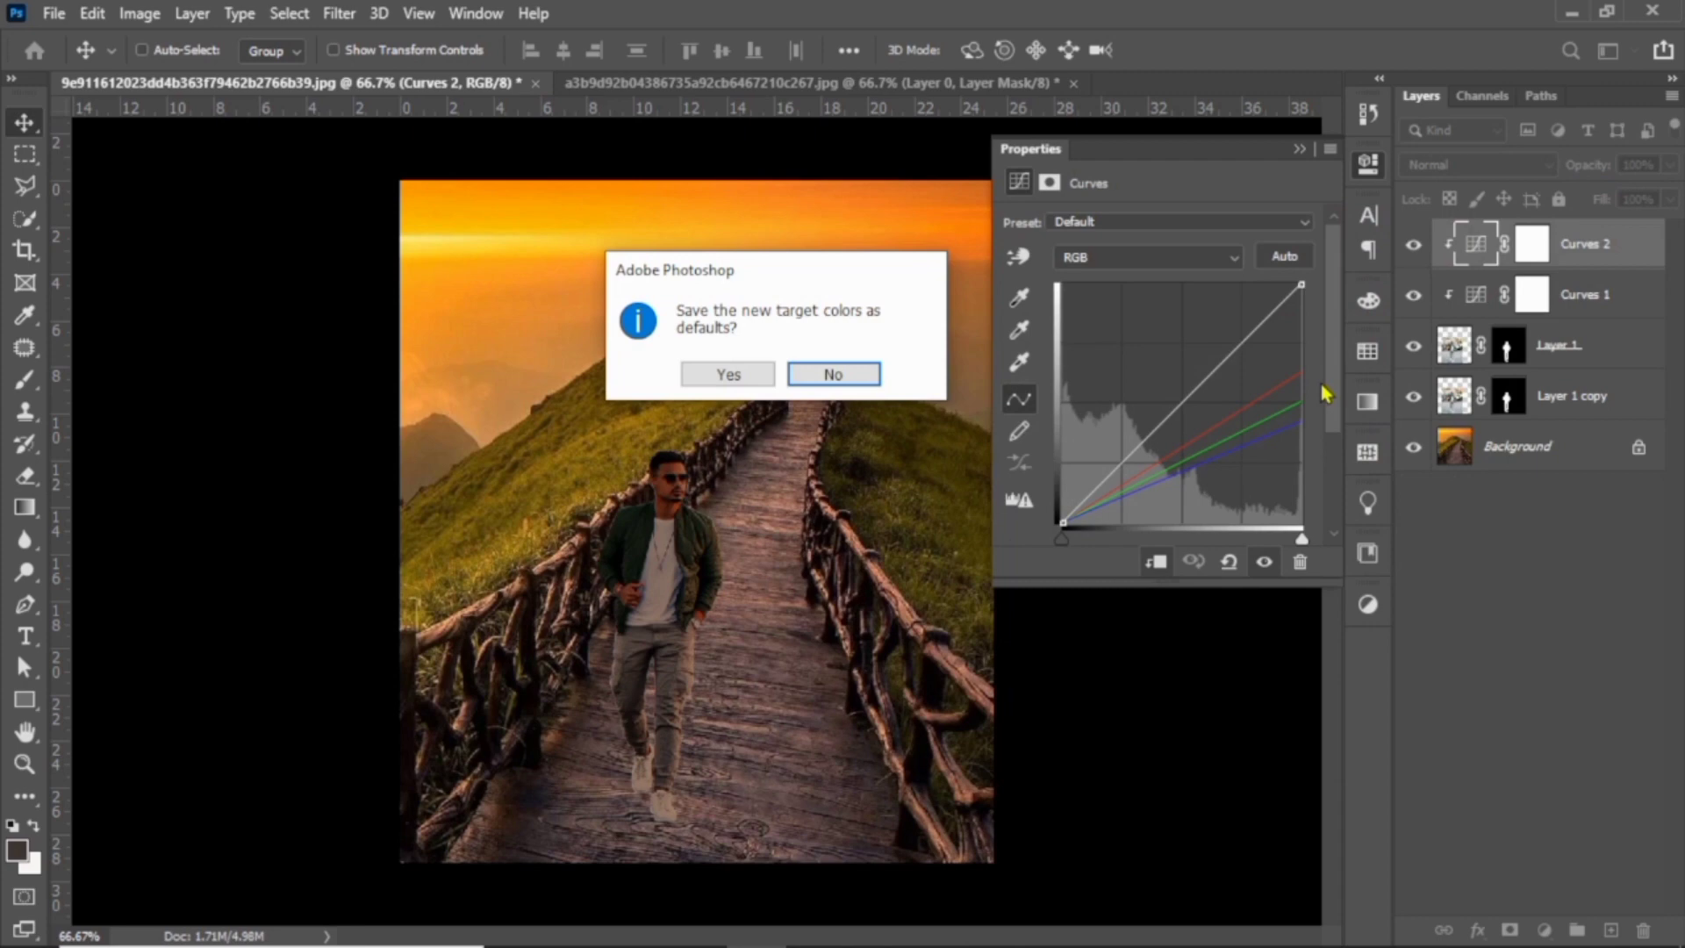
{"action": "left_click", "coordinate": [827, 383]}
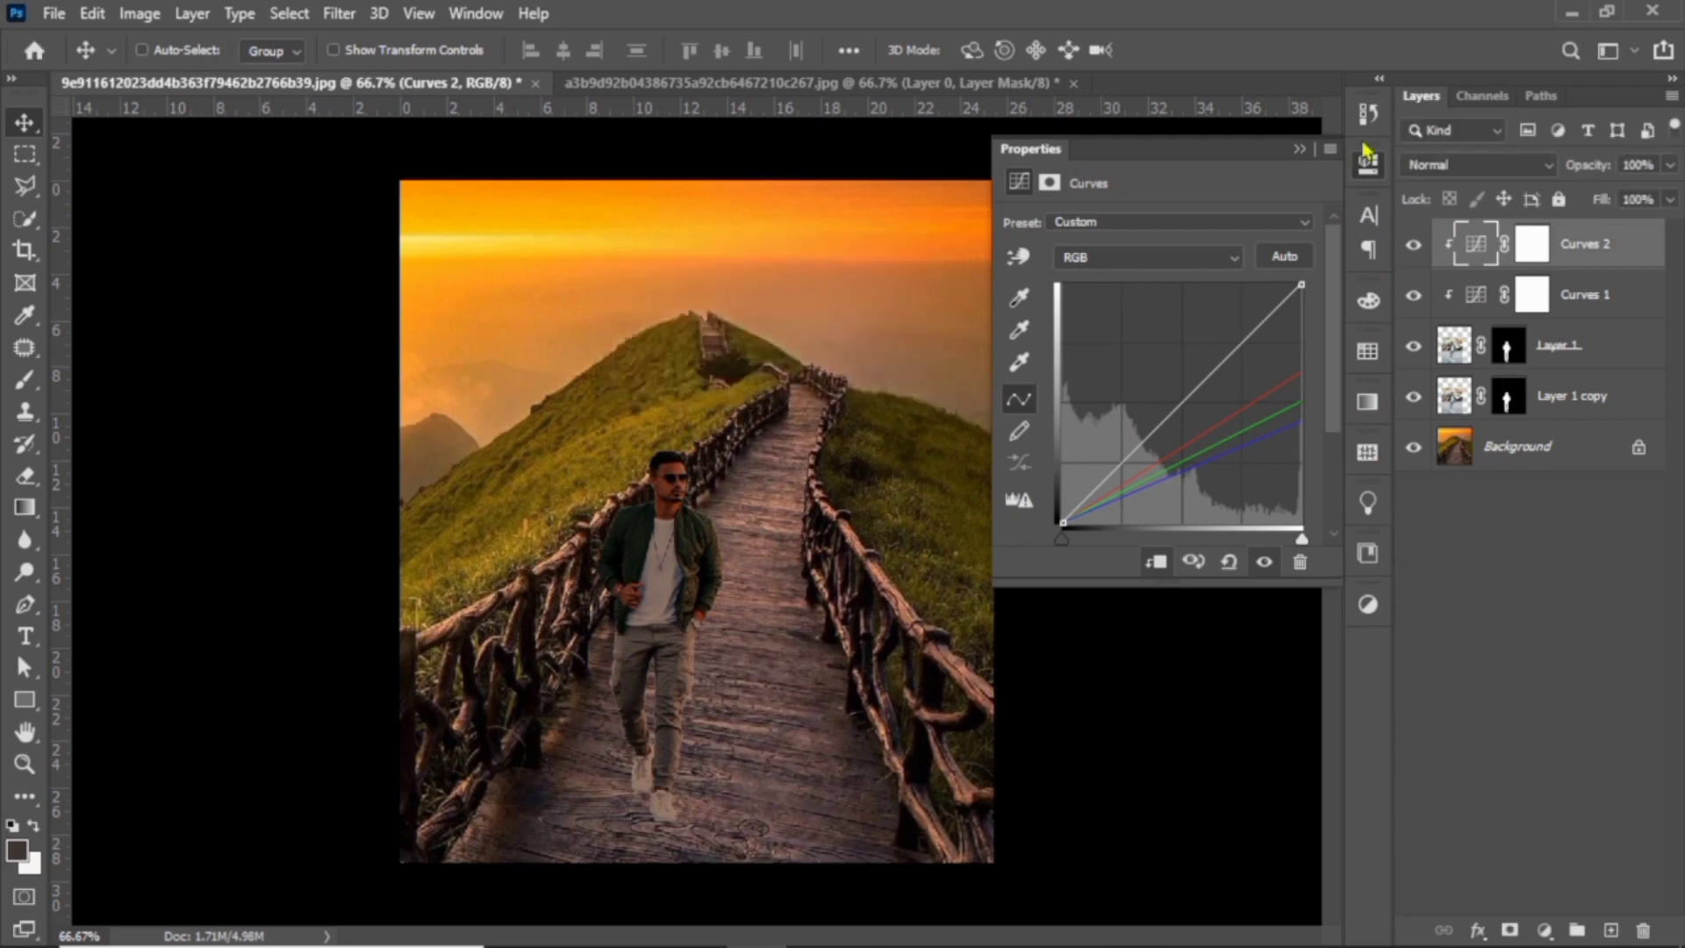
{"action": "left_click", "coordinate": [1300, 149]}
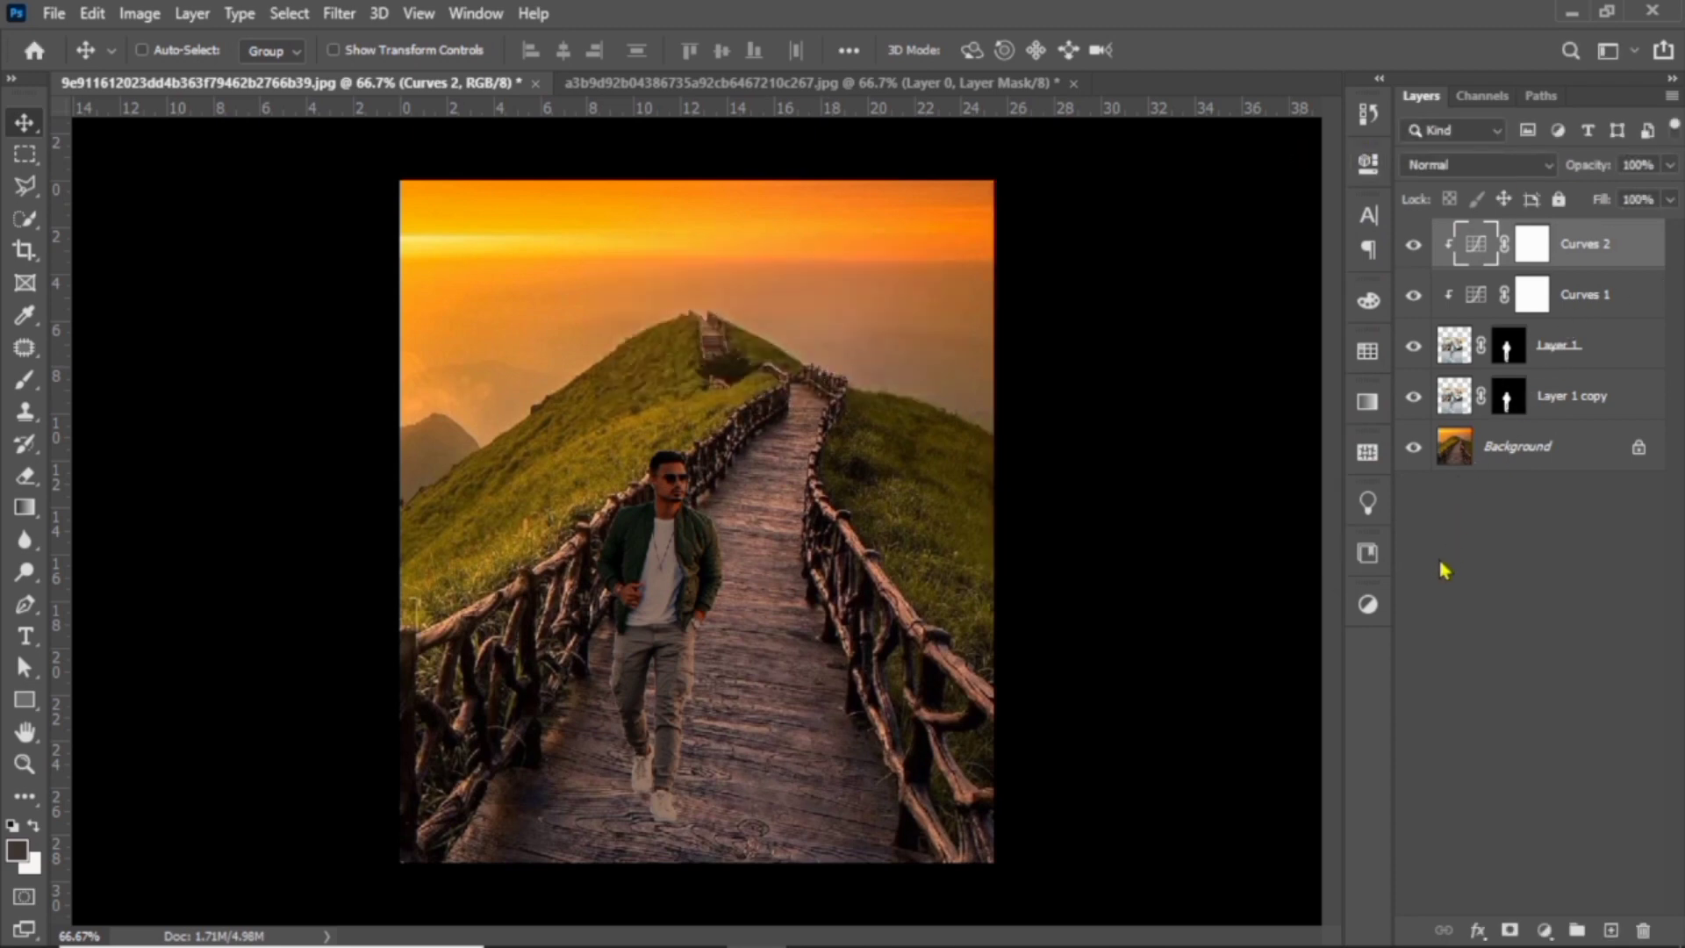
Step: Add a Levels adjustment above Curves 2 and clip it to the man's layer
{"action": "left_click", "coordinate": [1368, 606]}
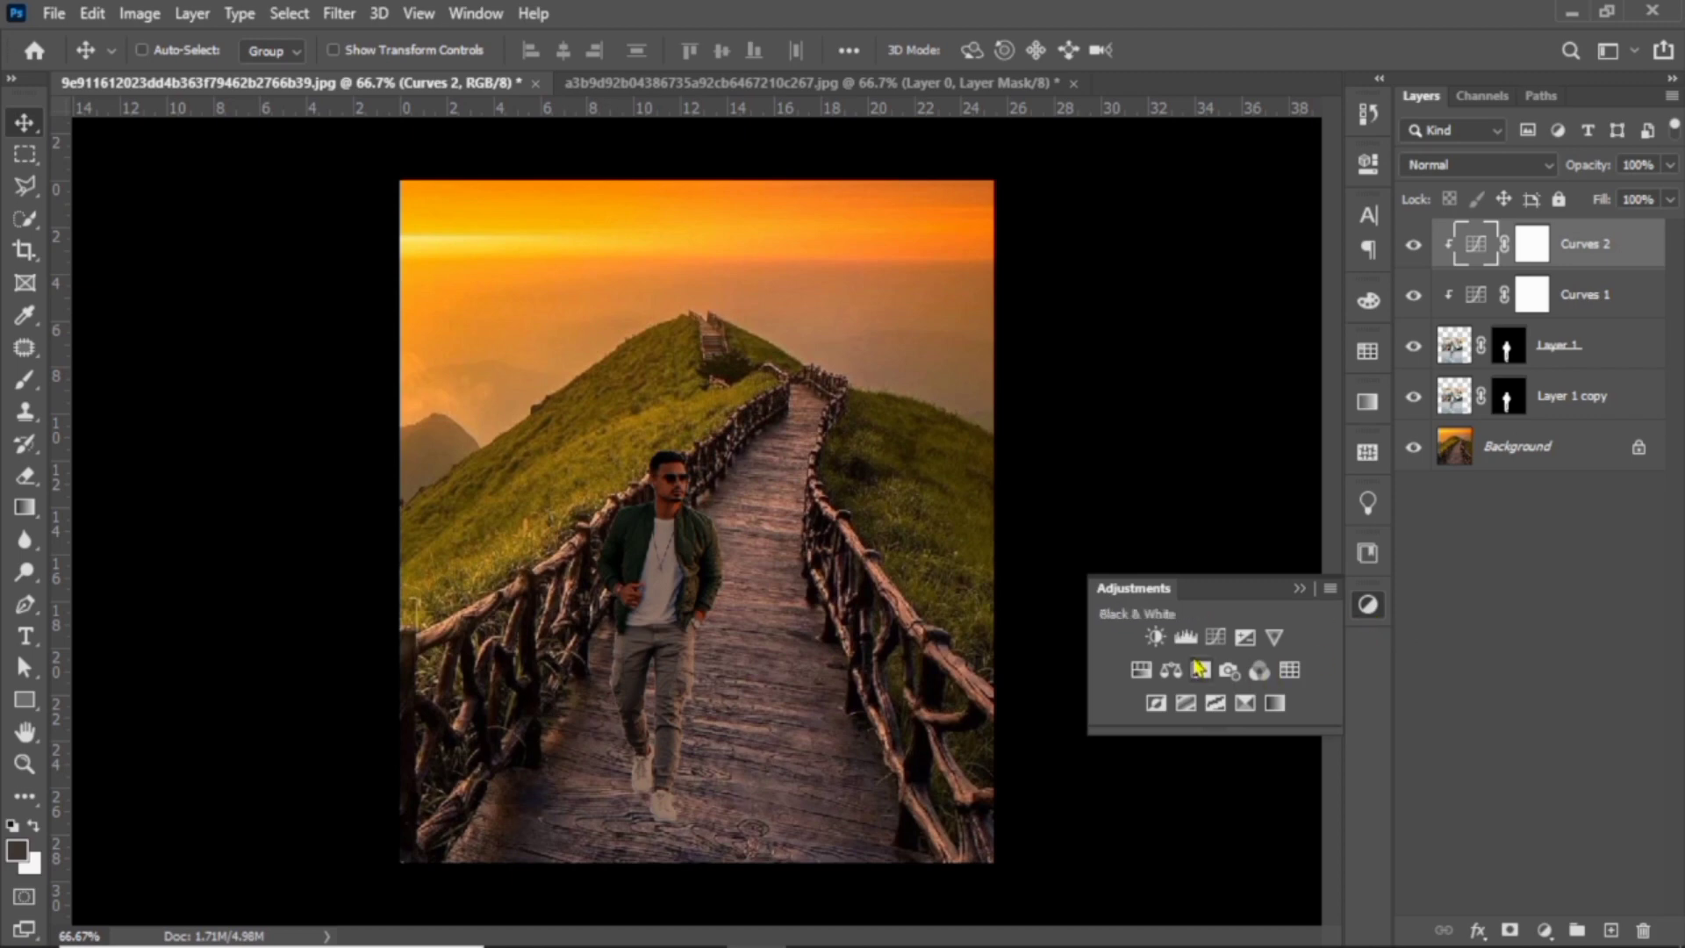
{"action": "left_click", "coordinate": [1181, 638]}
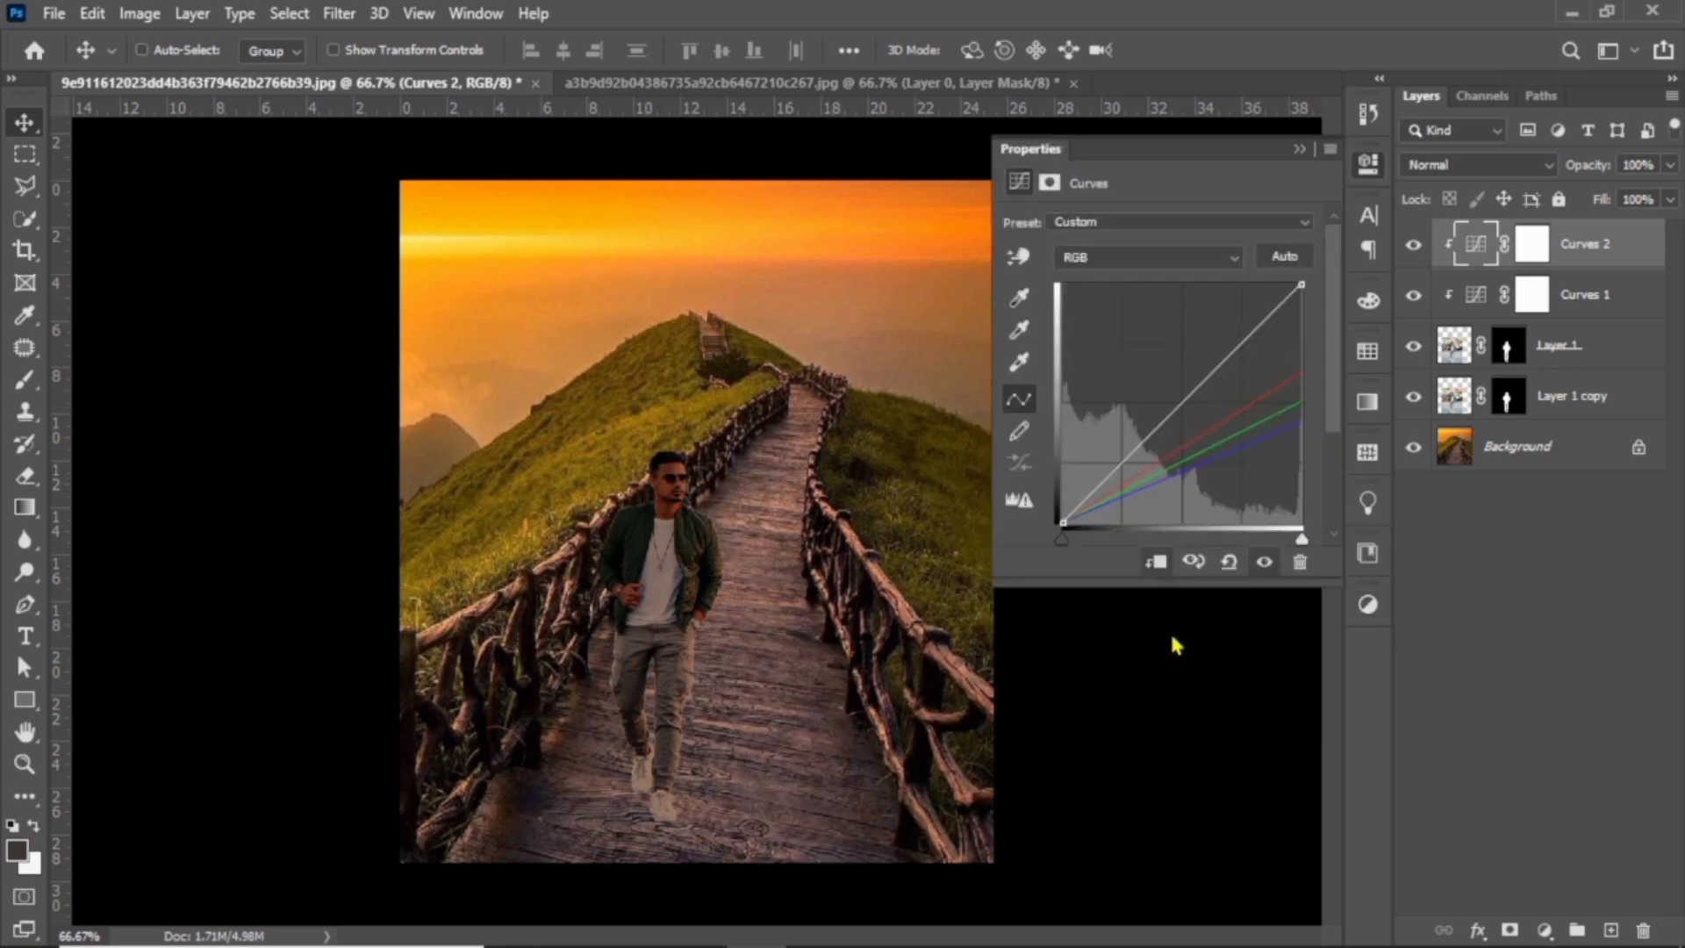
{"action": "left_click", "coordinate": [1160, 564]}
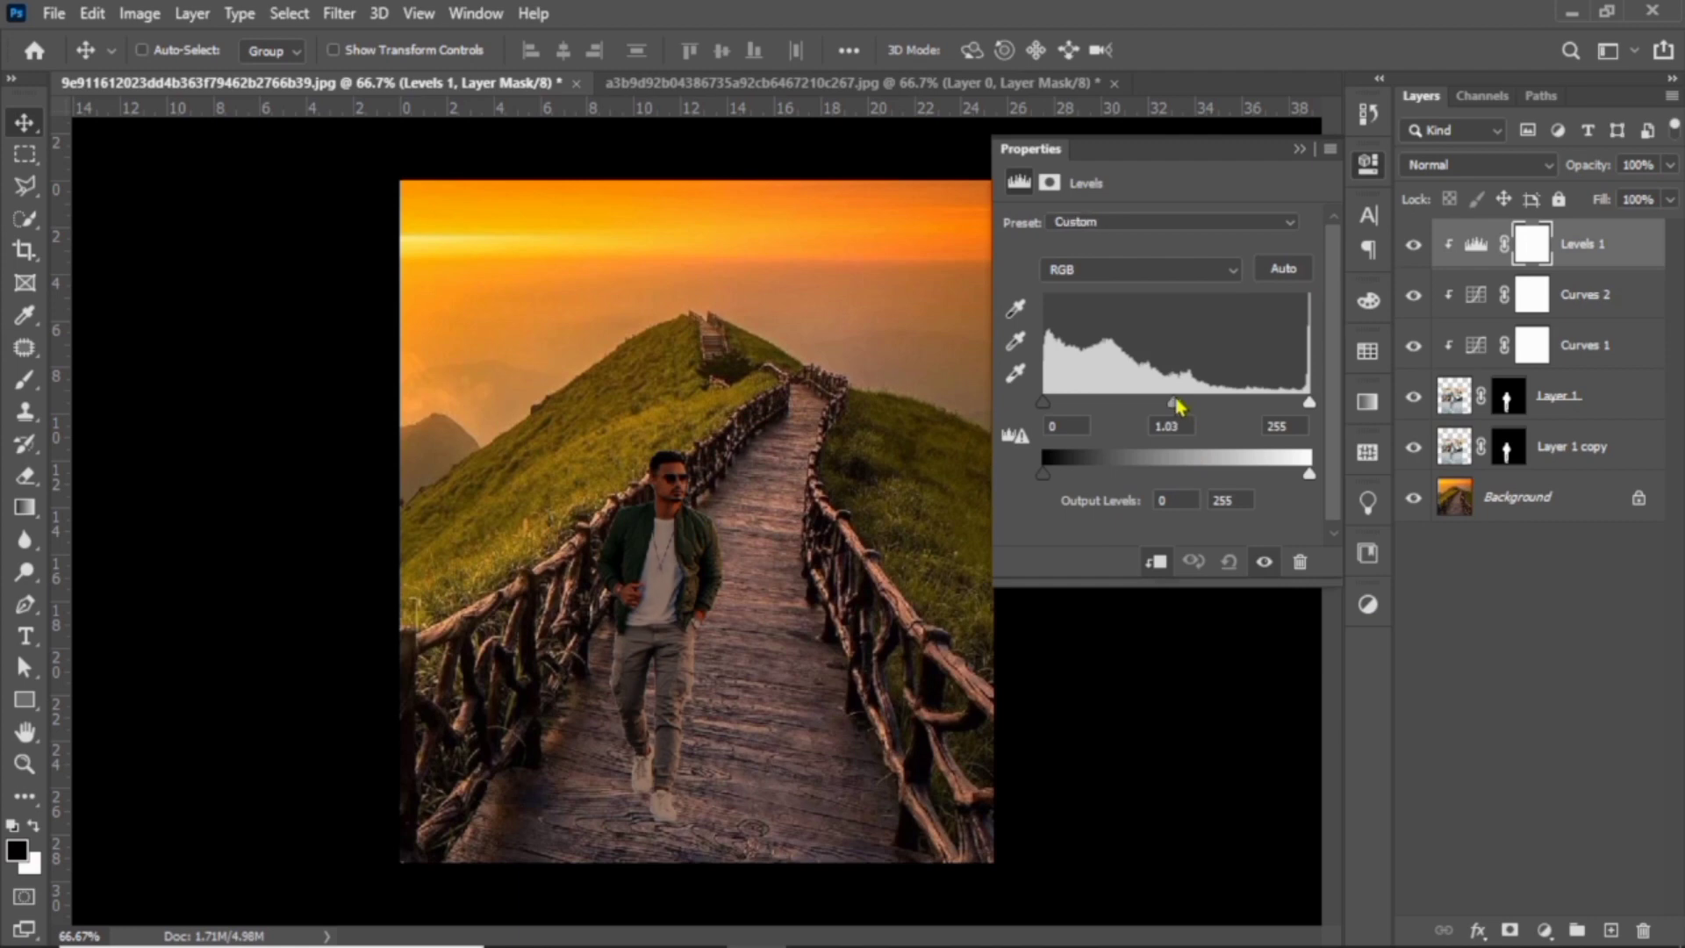
Step: Brighten the man by setting the Levels midtone input to 1.42 and the white input to 240
{"action": "left_click_drag", "start_coordinate": [1179, 406], "coordinate": [1153, 413]}
{"action": "left_click_drag", "start_coordinate": [1148, 413], "coordinate": [1145, 417]}
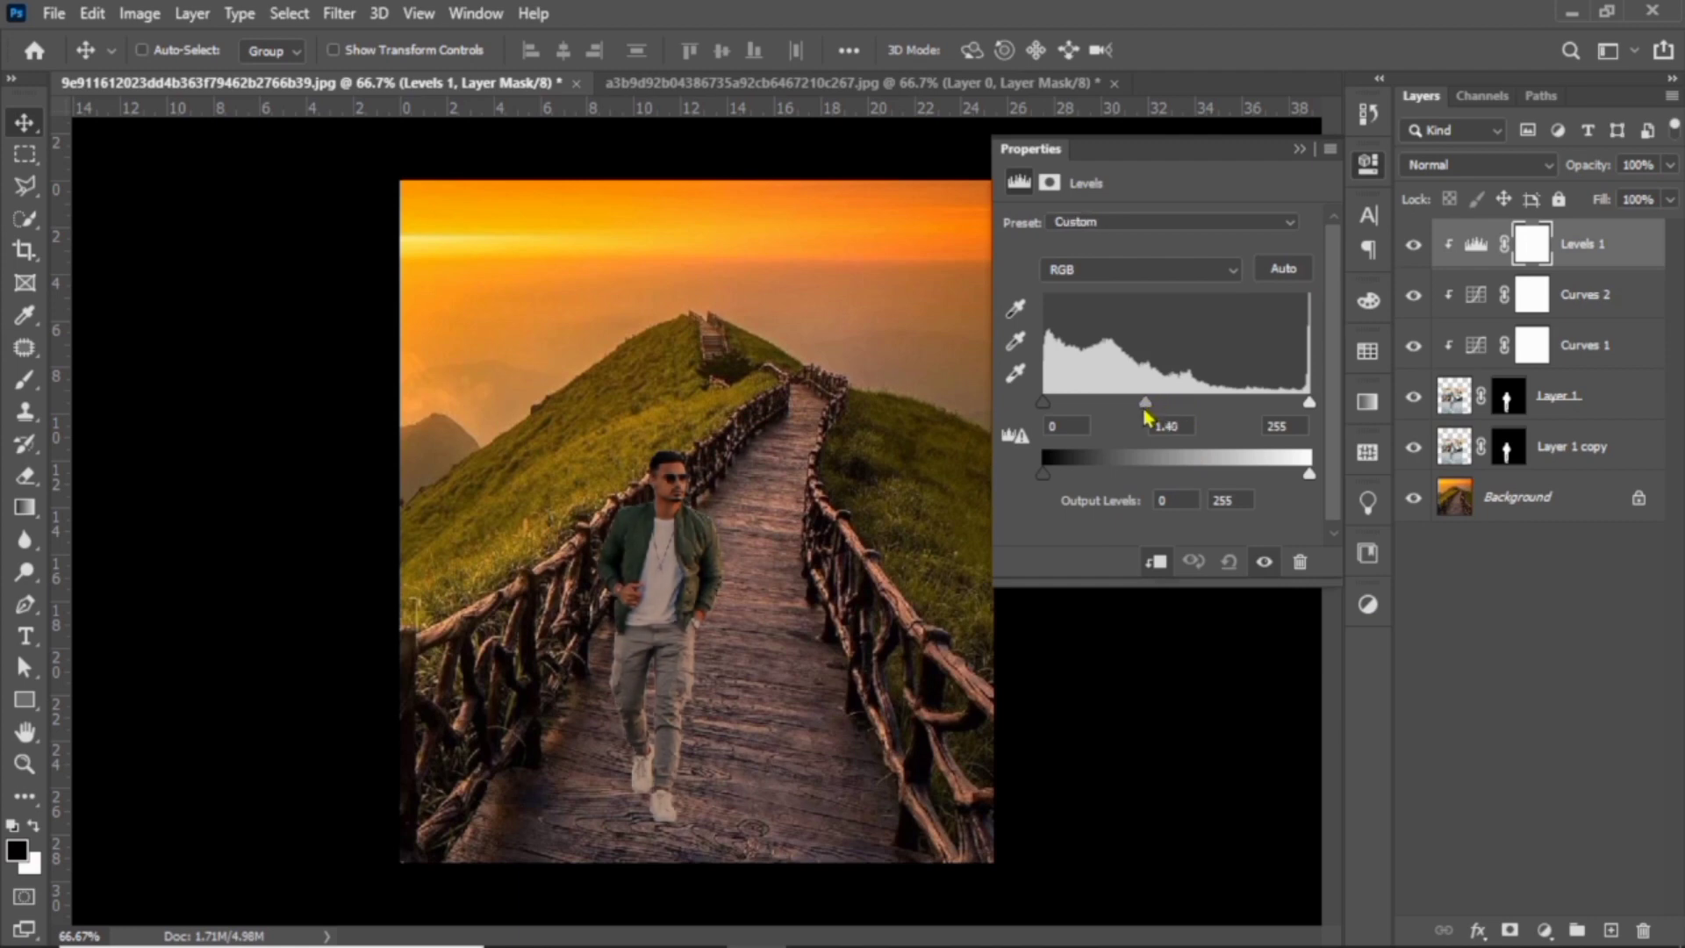
{"action": "mouse_move", "coordinate": [1309, 405]}
{"action": "left_mouse_down"}
{"action": "mouse_move", "coordinate": [1275, 445]}
{"action": "mouse_move", "coordinate": [1297, 439]}
{"action": "left_mouse_up"}
{"action": "left_click_drag", "start_coordinate": [1135, 409], "coordinate": [1144, 427]}
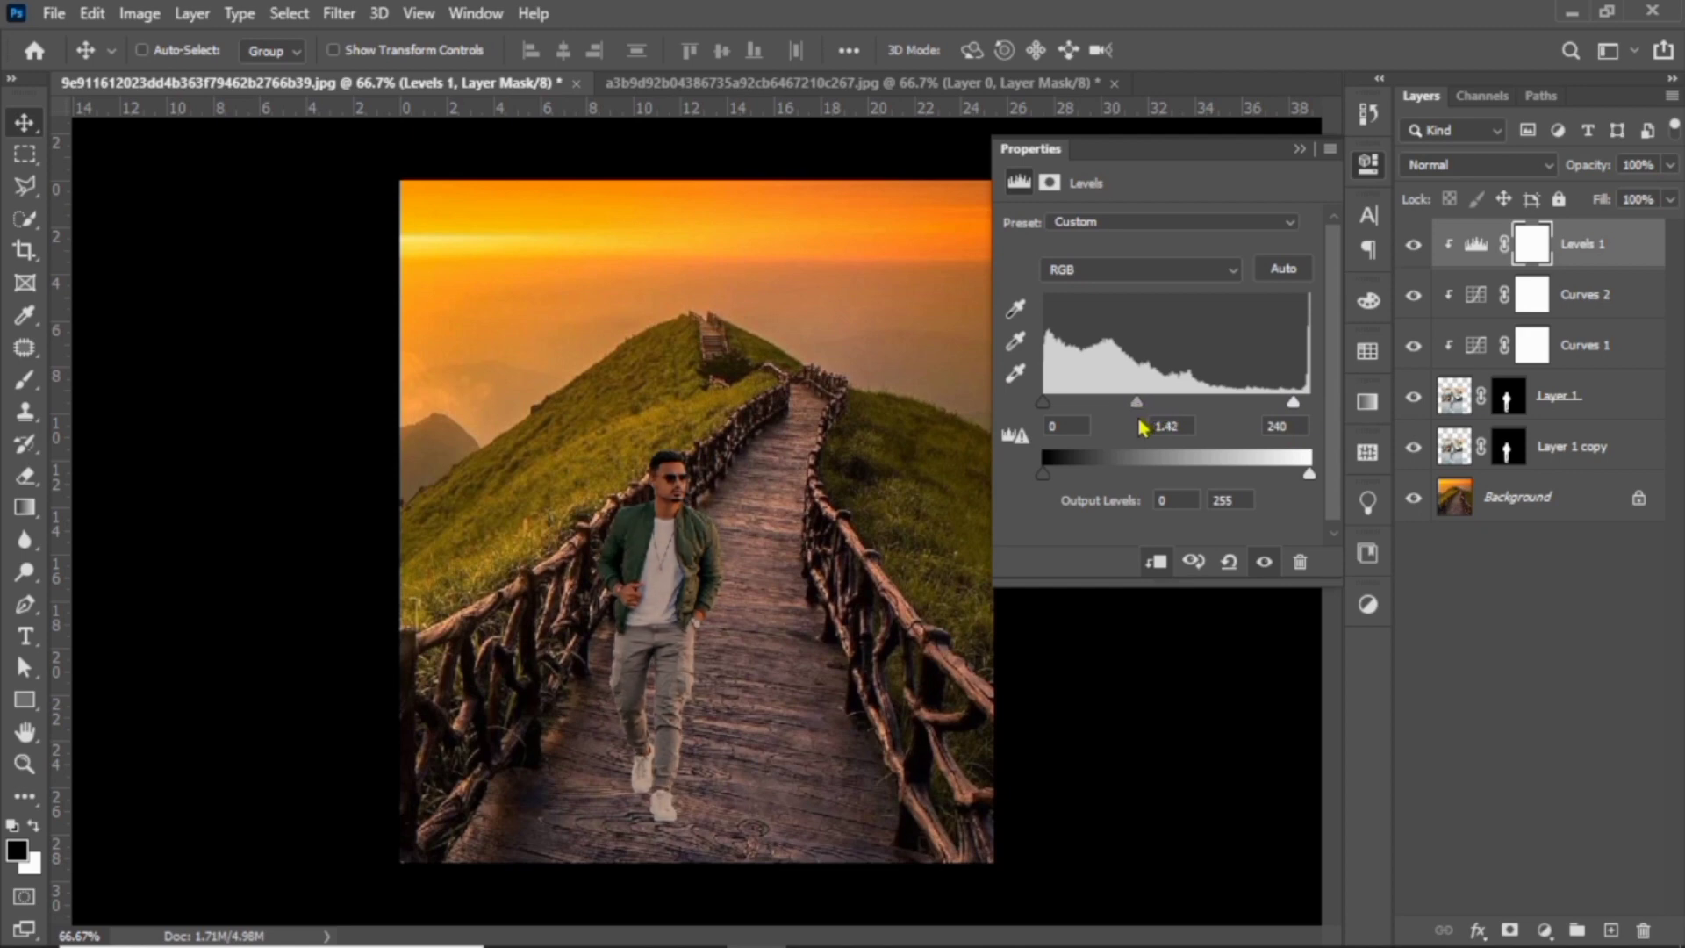
{"action": "left_click", "coordinate": [1299, 151]}
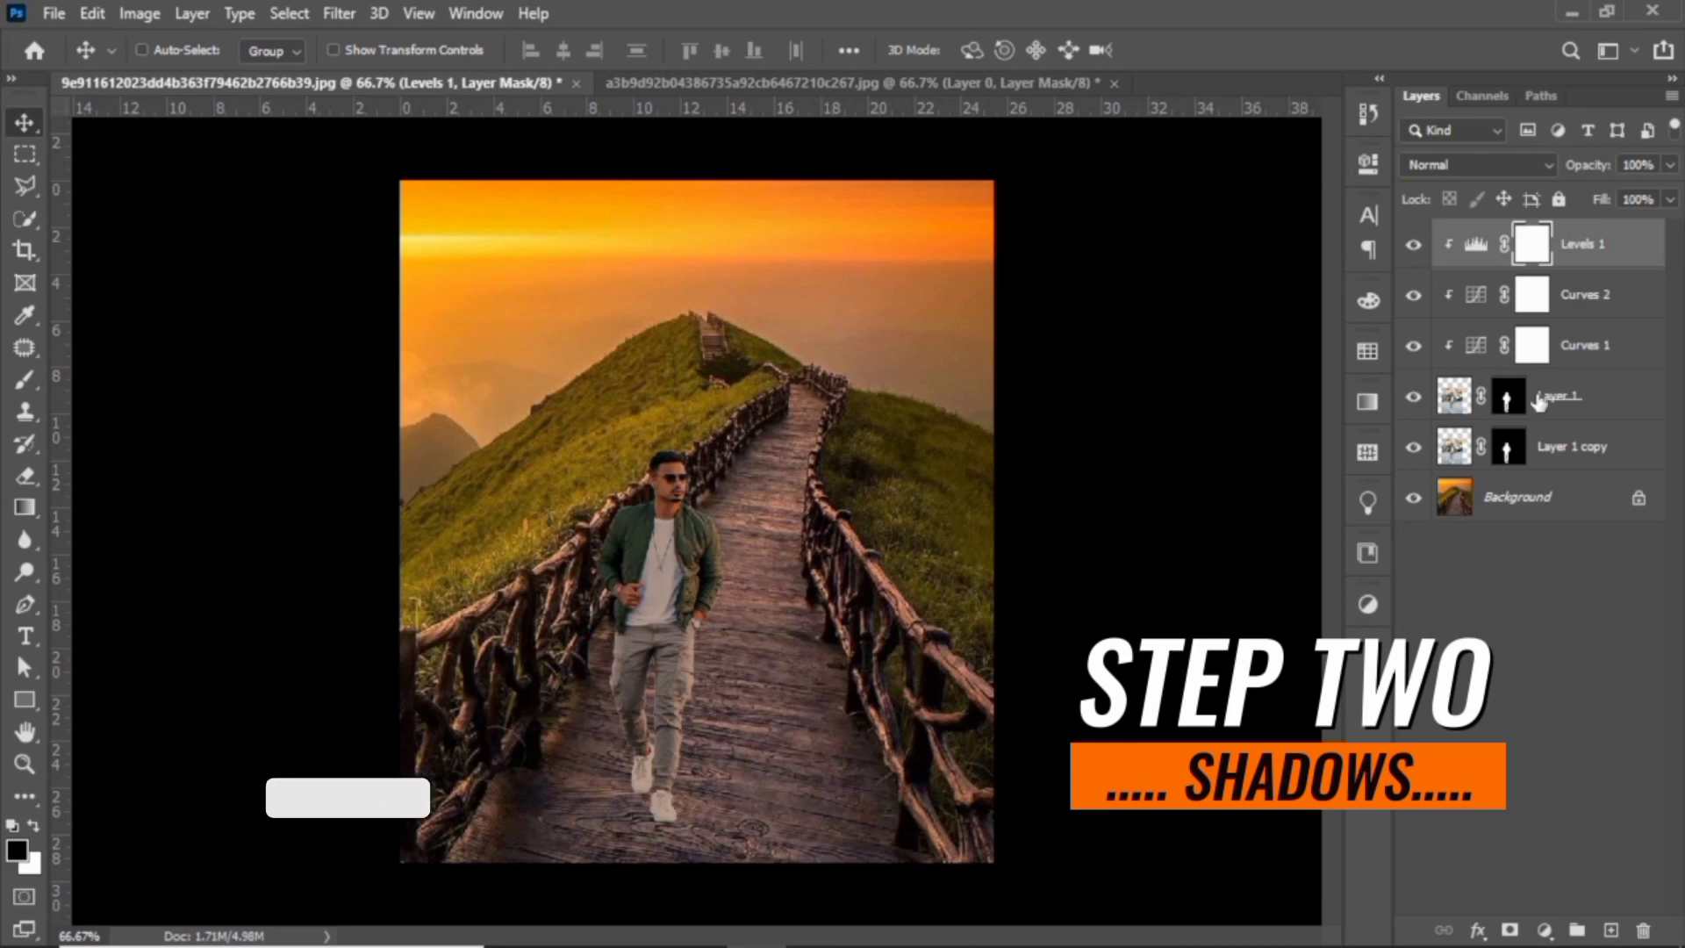
Step: Add a Hue/Saturation adjustment above Layer 1 copy with saturation and lightness both at -100
{"action": "left_click", "coordinate": [1555, 452]}
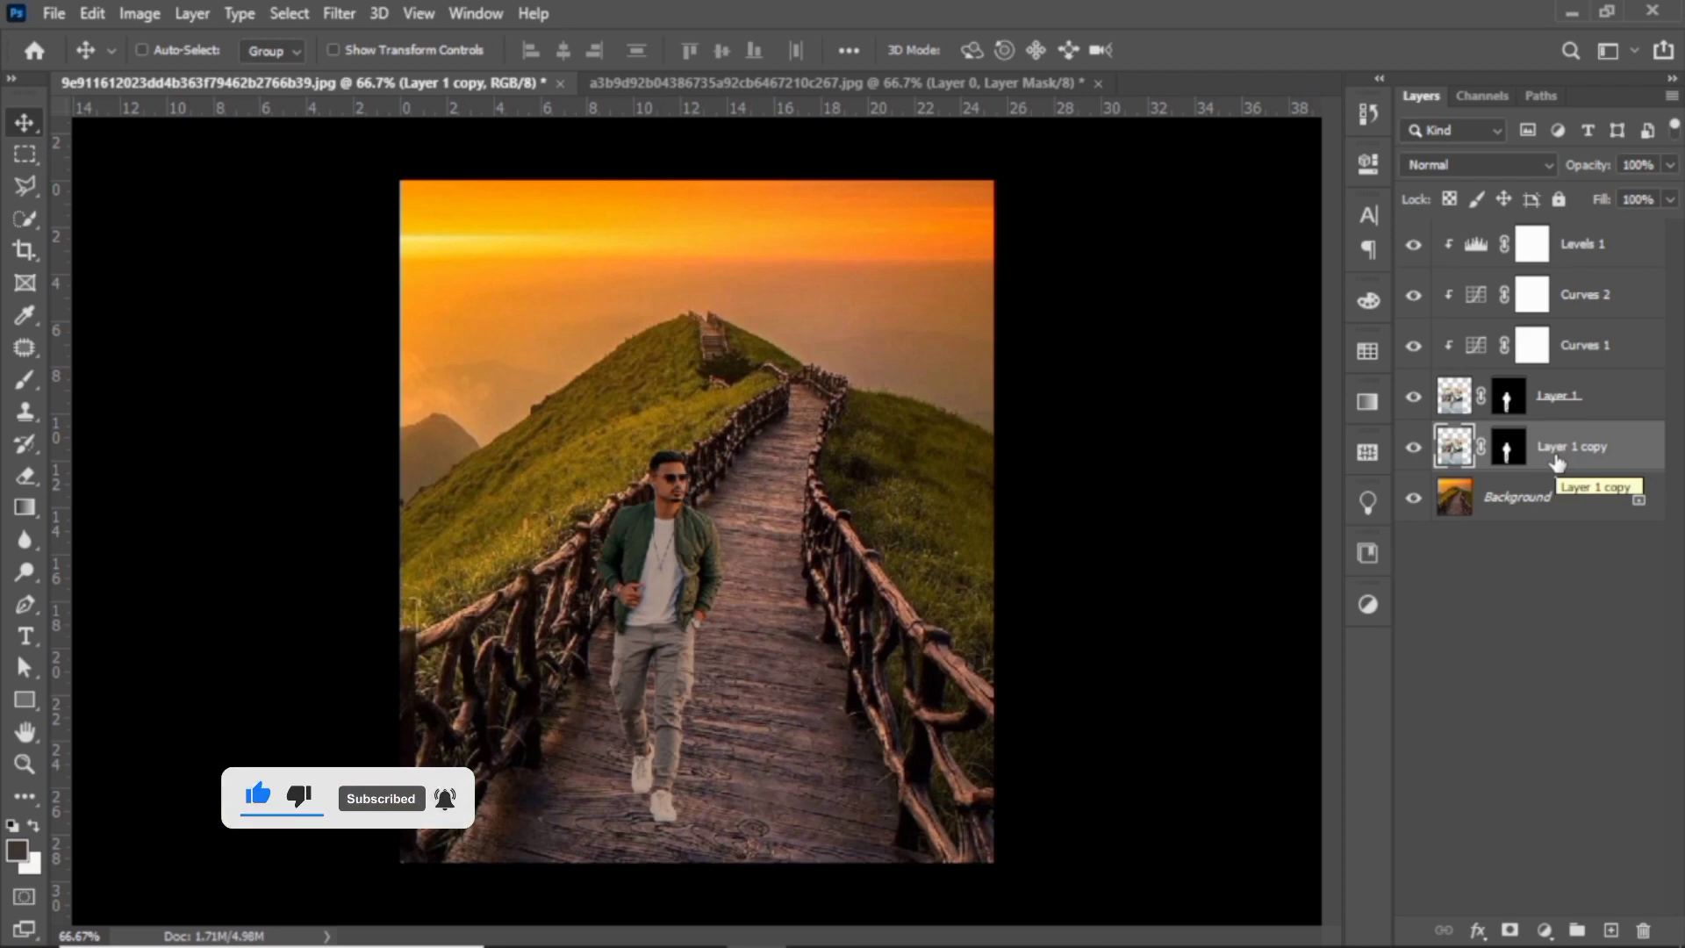
{"action": "left_click", "coordinate": [1542, 933]}
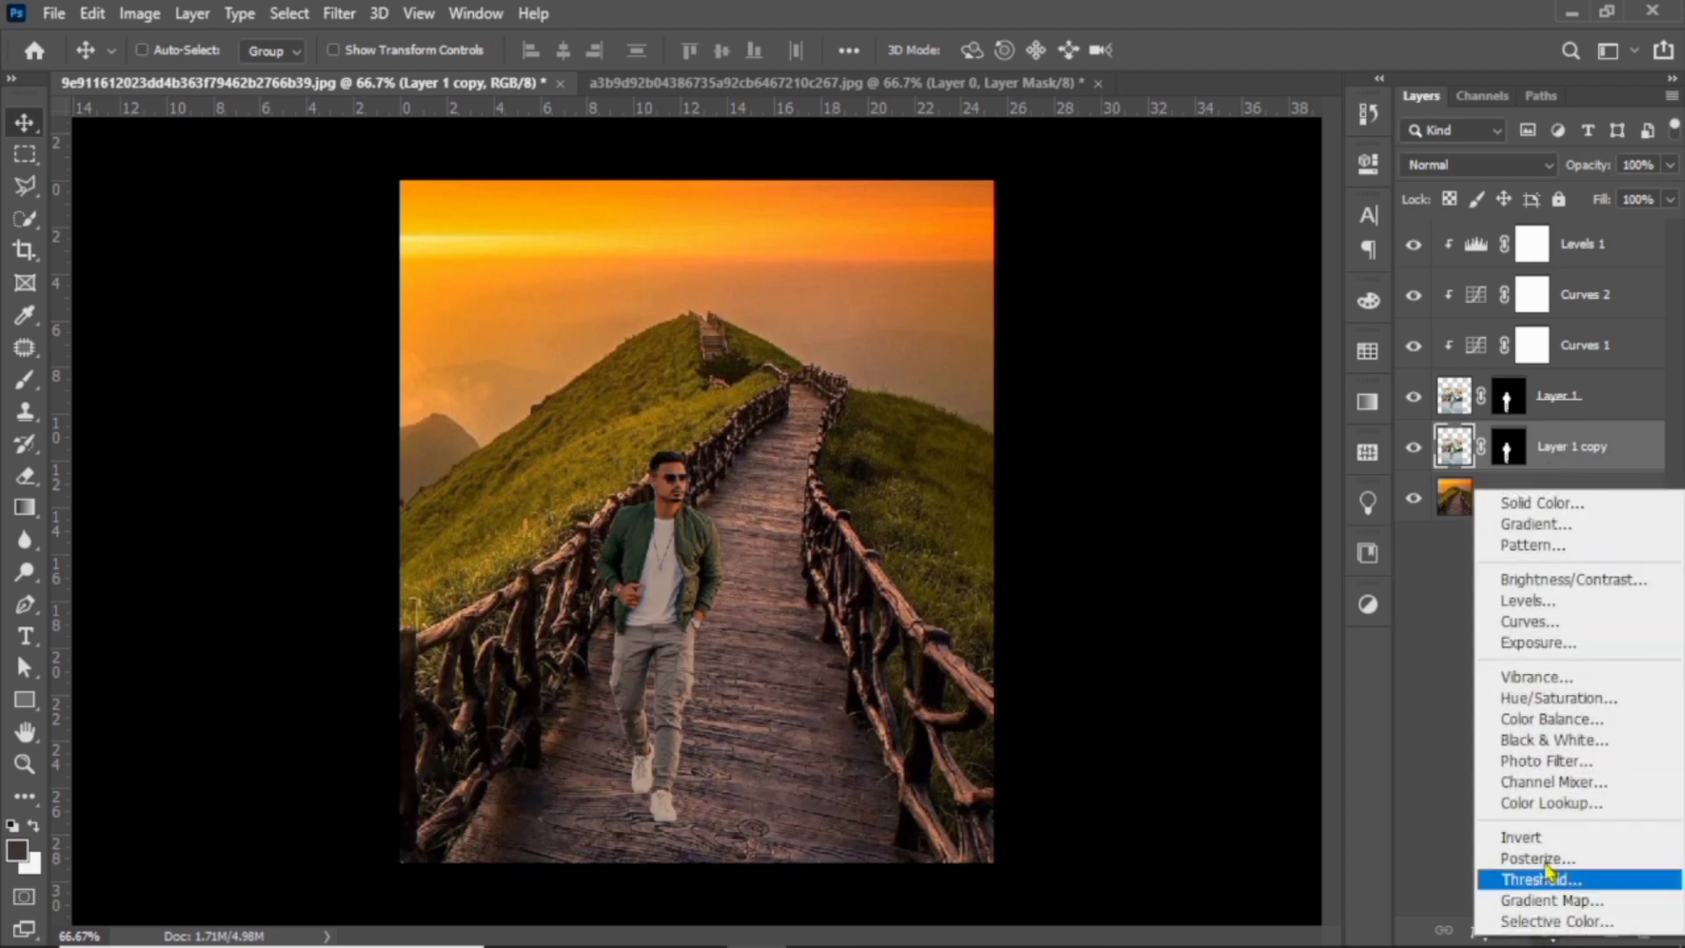
{"action": "left_click", "coordinate": [1583, 712]}
{"action": "left_click_drag", "start_coordinate": [1158, 368], "coordinate": [971, 365]}
{"action": "left_click_drag", "start_coordinate": [1157, 413], "coordinate": [977, 439]}
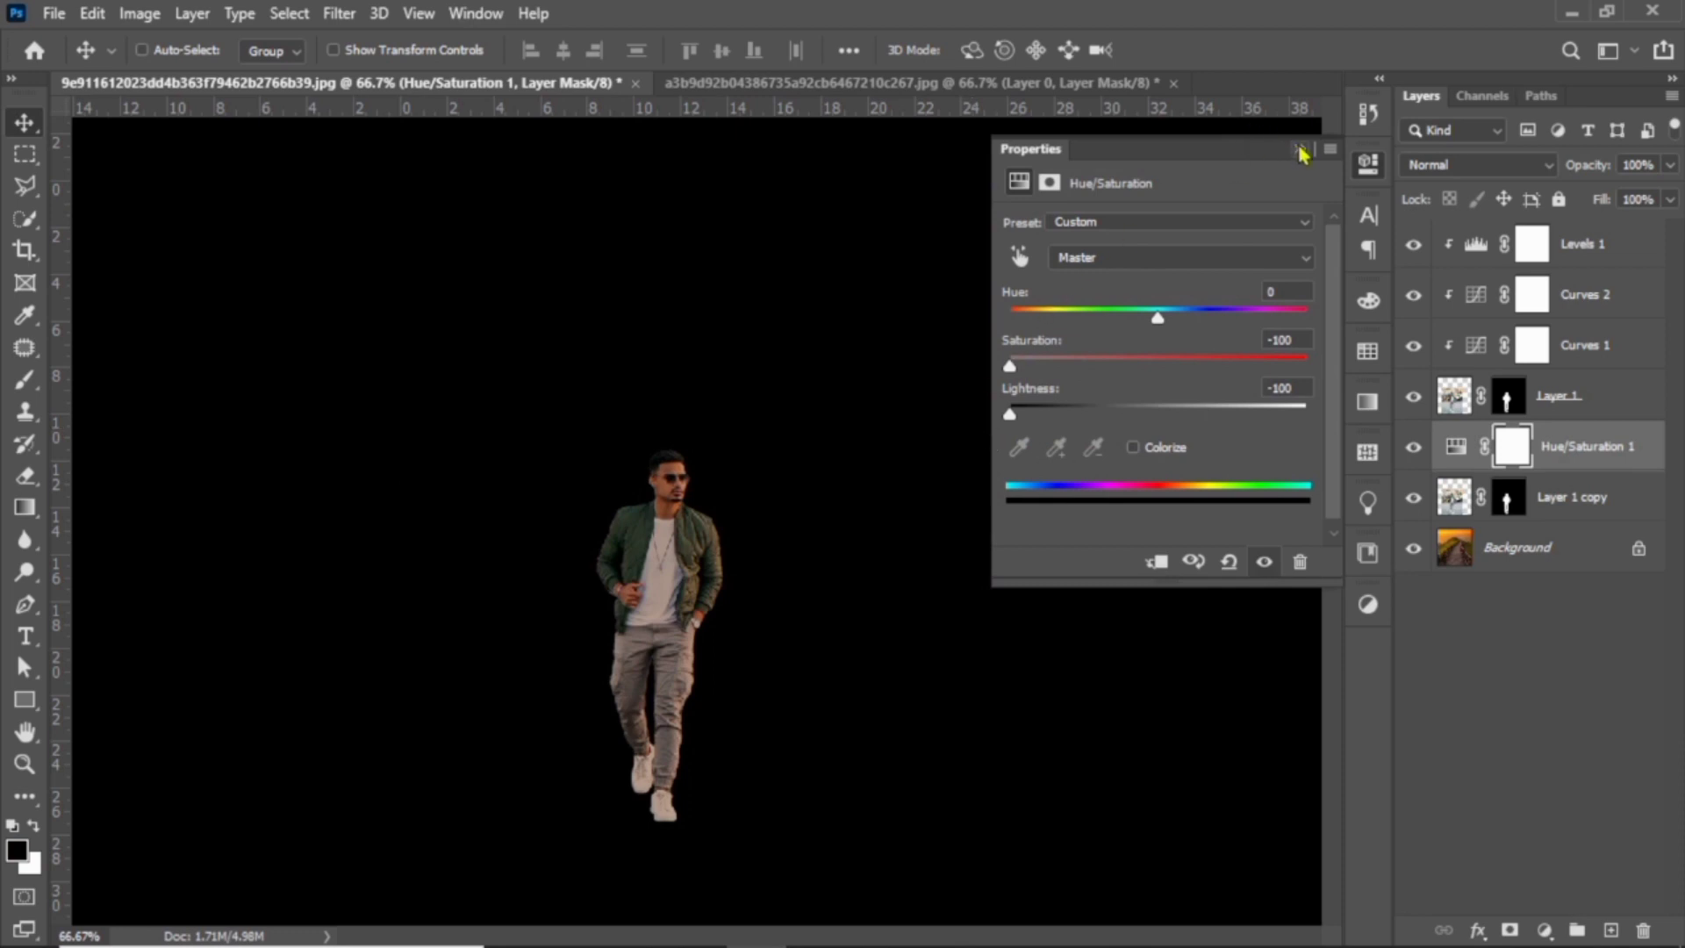
Step: Clip the Hue/Saturation adjustment to Layer 1 copy and merge it down into that layer
{"action": "left_click", "coordinate": [1150, 564]}
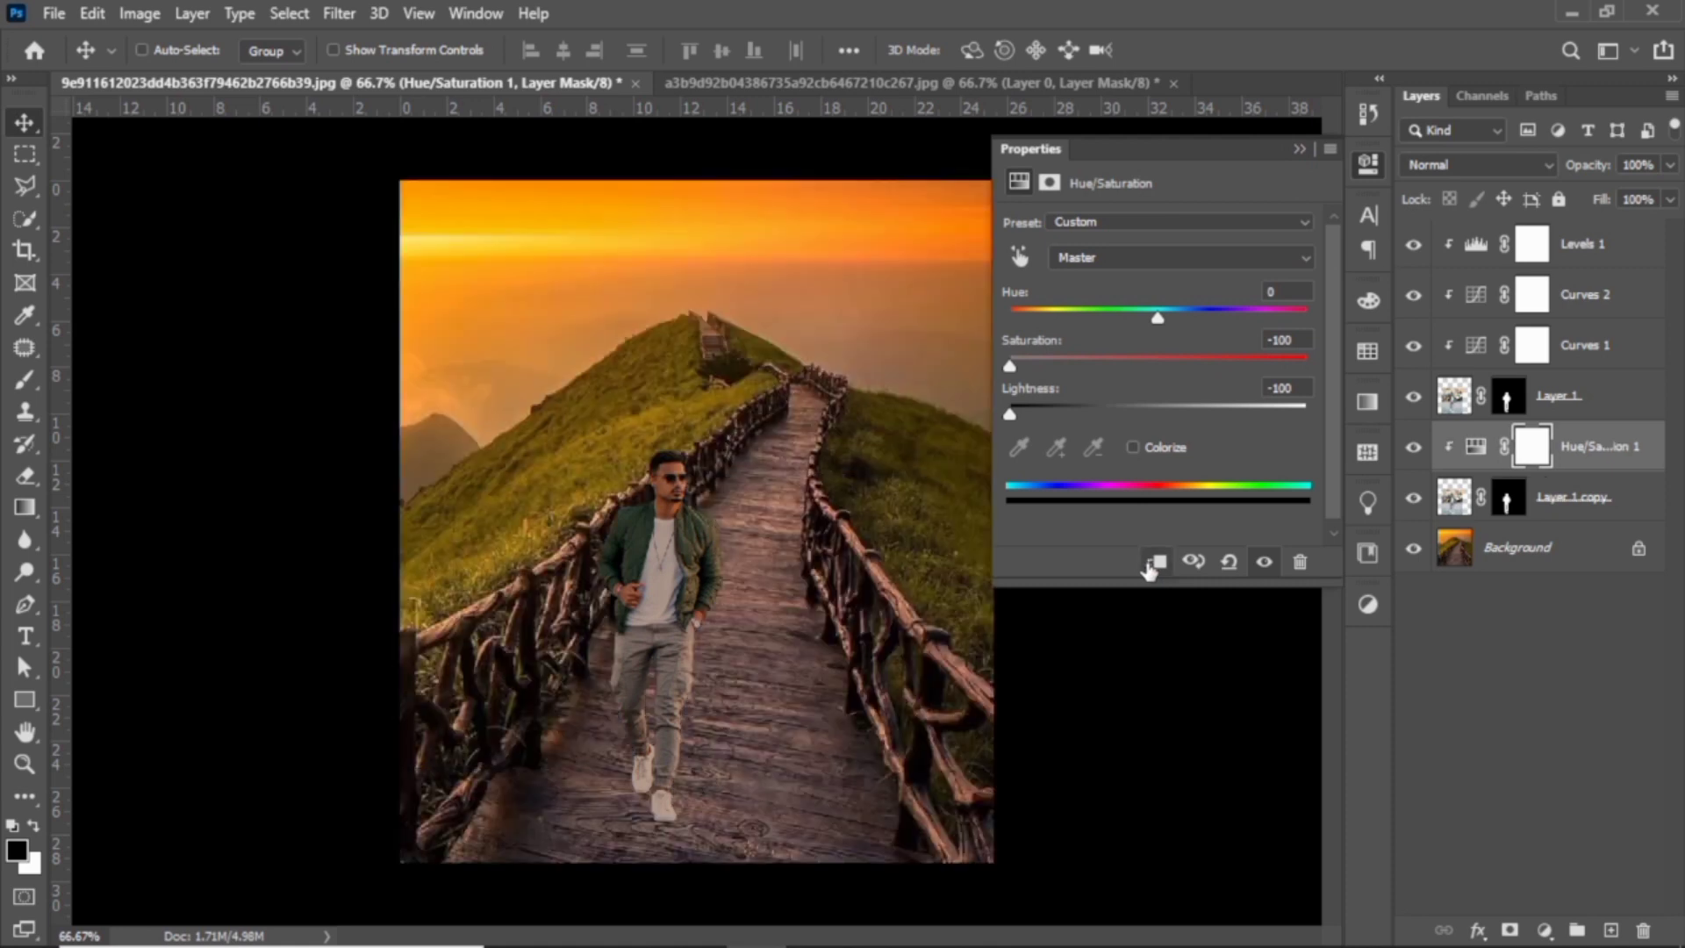
{"action": "left_click", "coordinate": [1299, 150]}
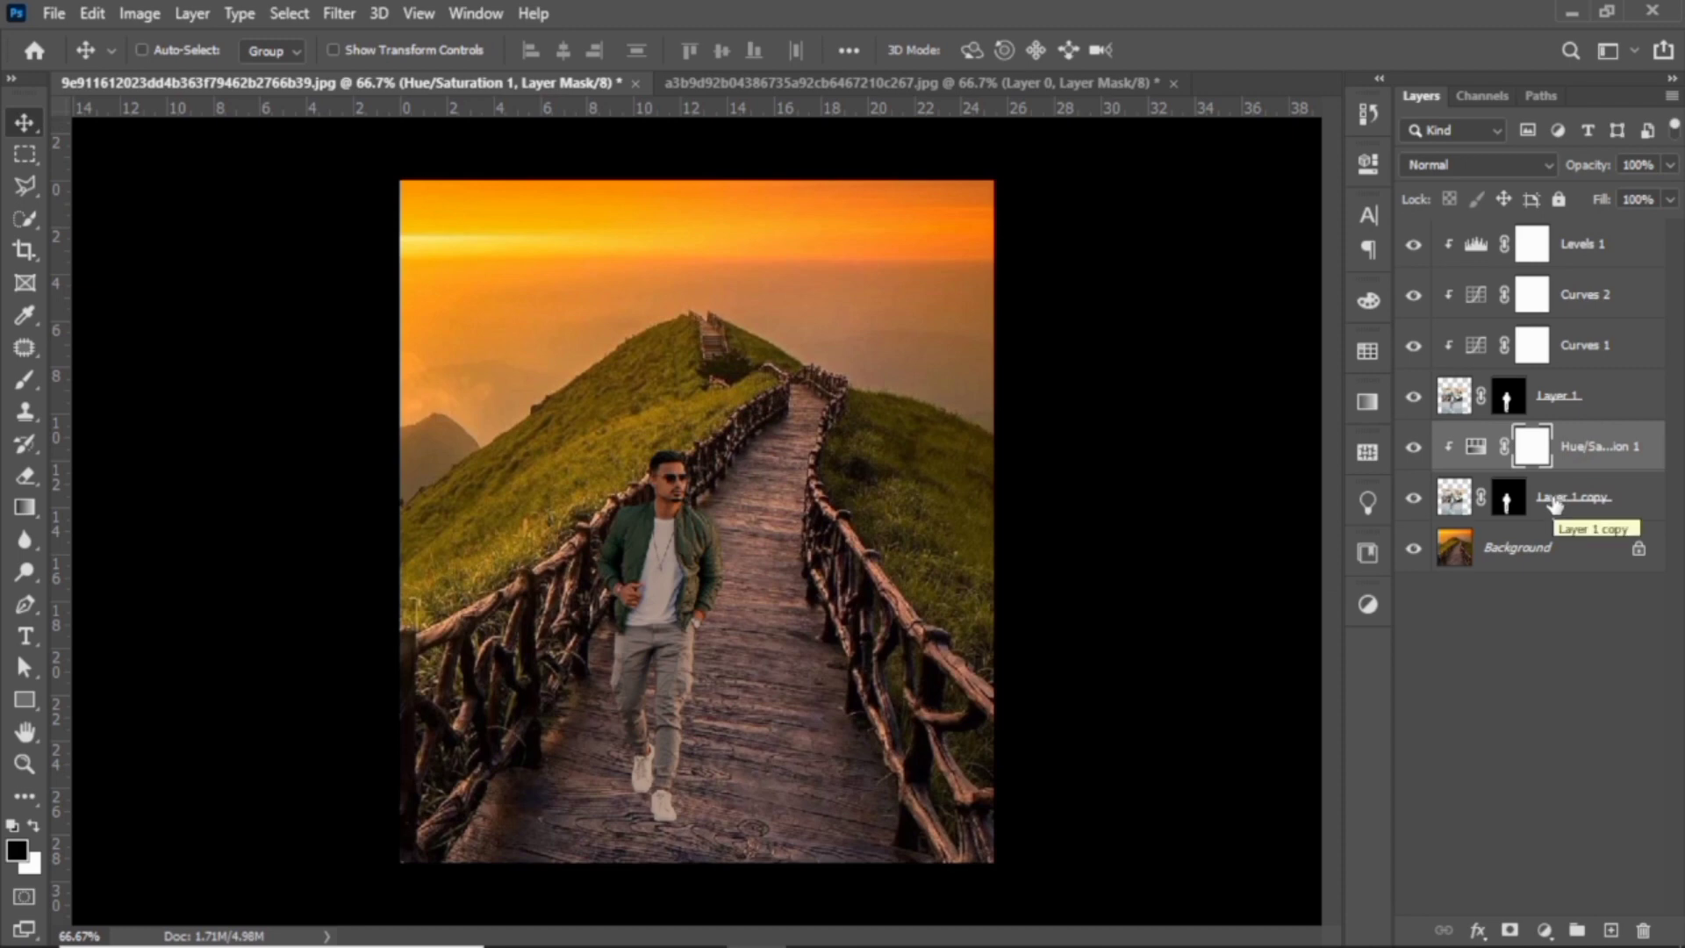
{"action": "right_click", "coordinate": [1596, 458]}
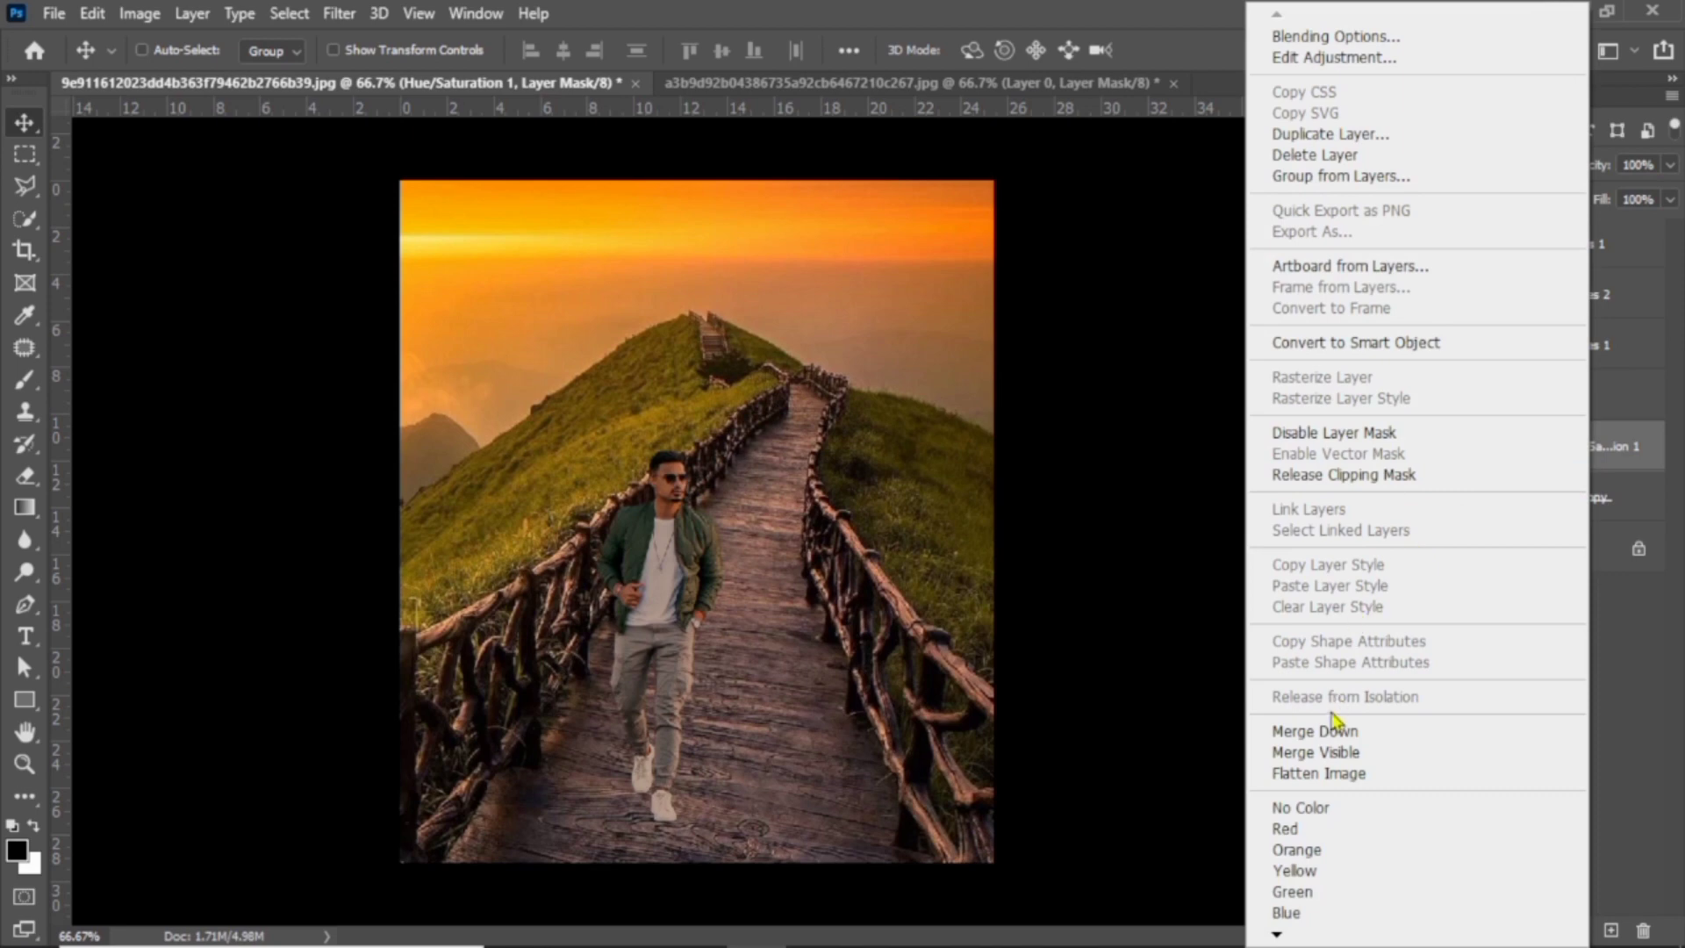
{"action": "left_click", "coordinate": [1338, 732]}
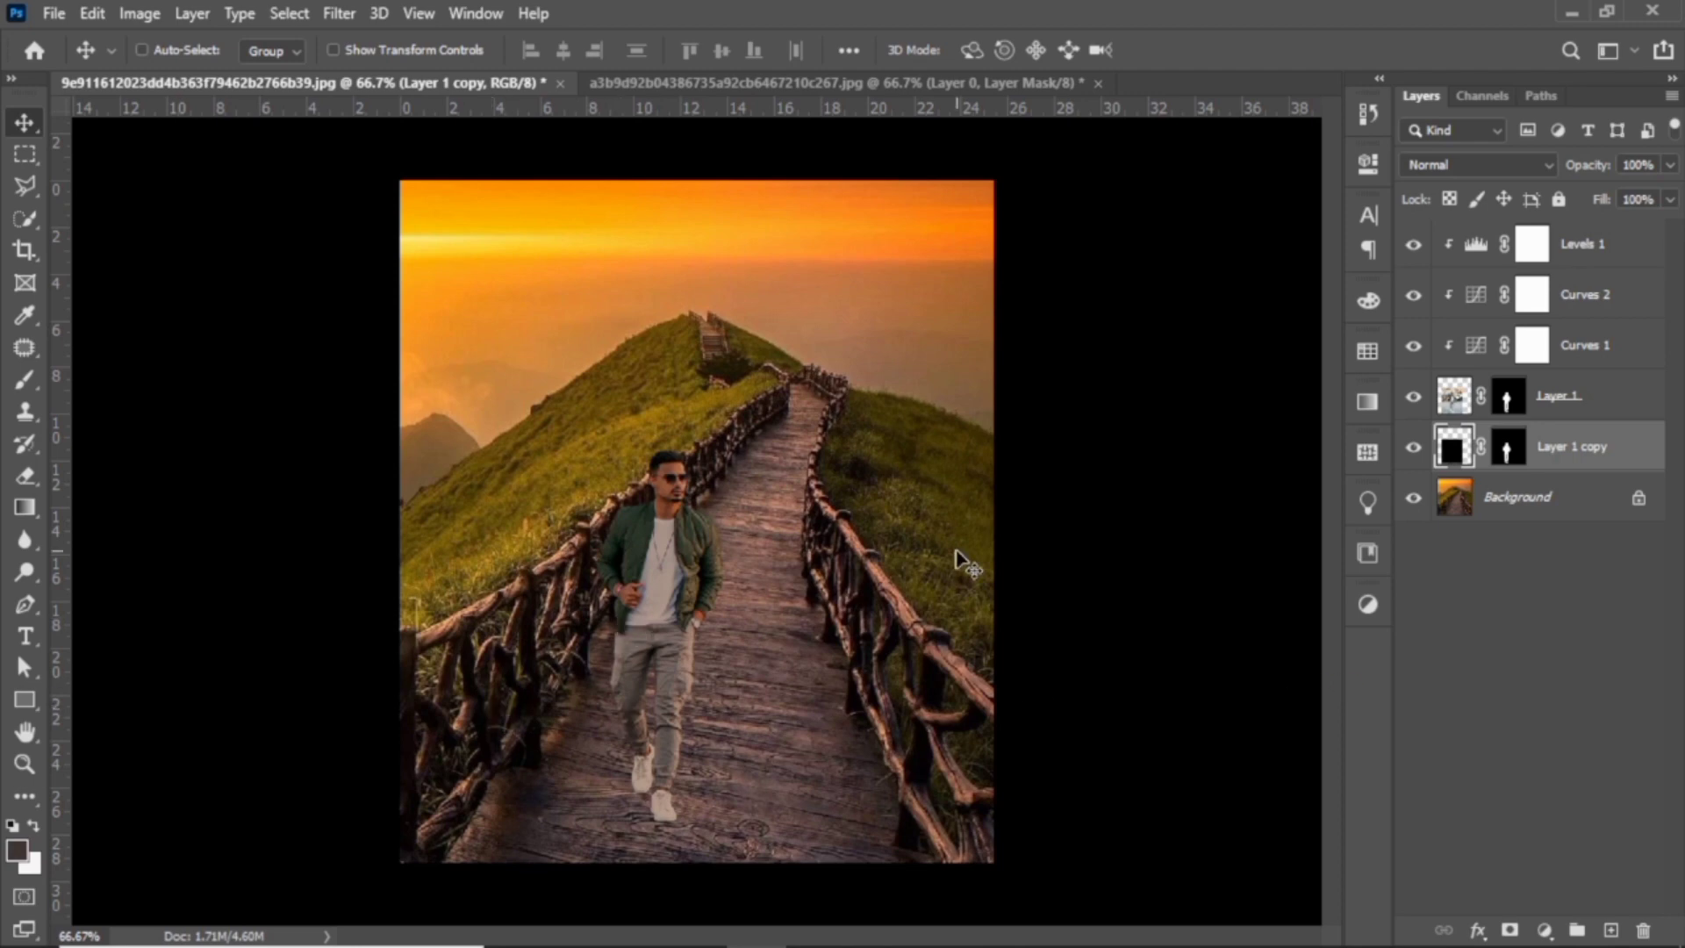
Step: Try to distort the black silhouette on Layer 1 copy into a cast shadow with a Perspective transform
{"action": "key", "text": "ctrl+t"}
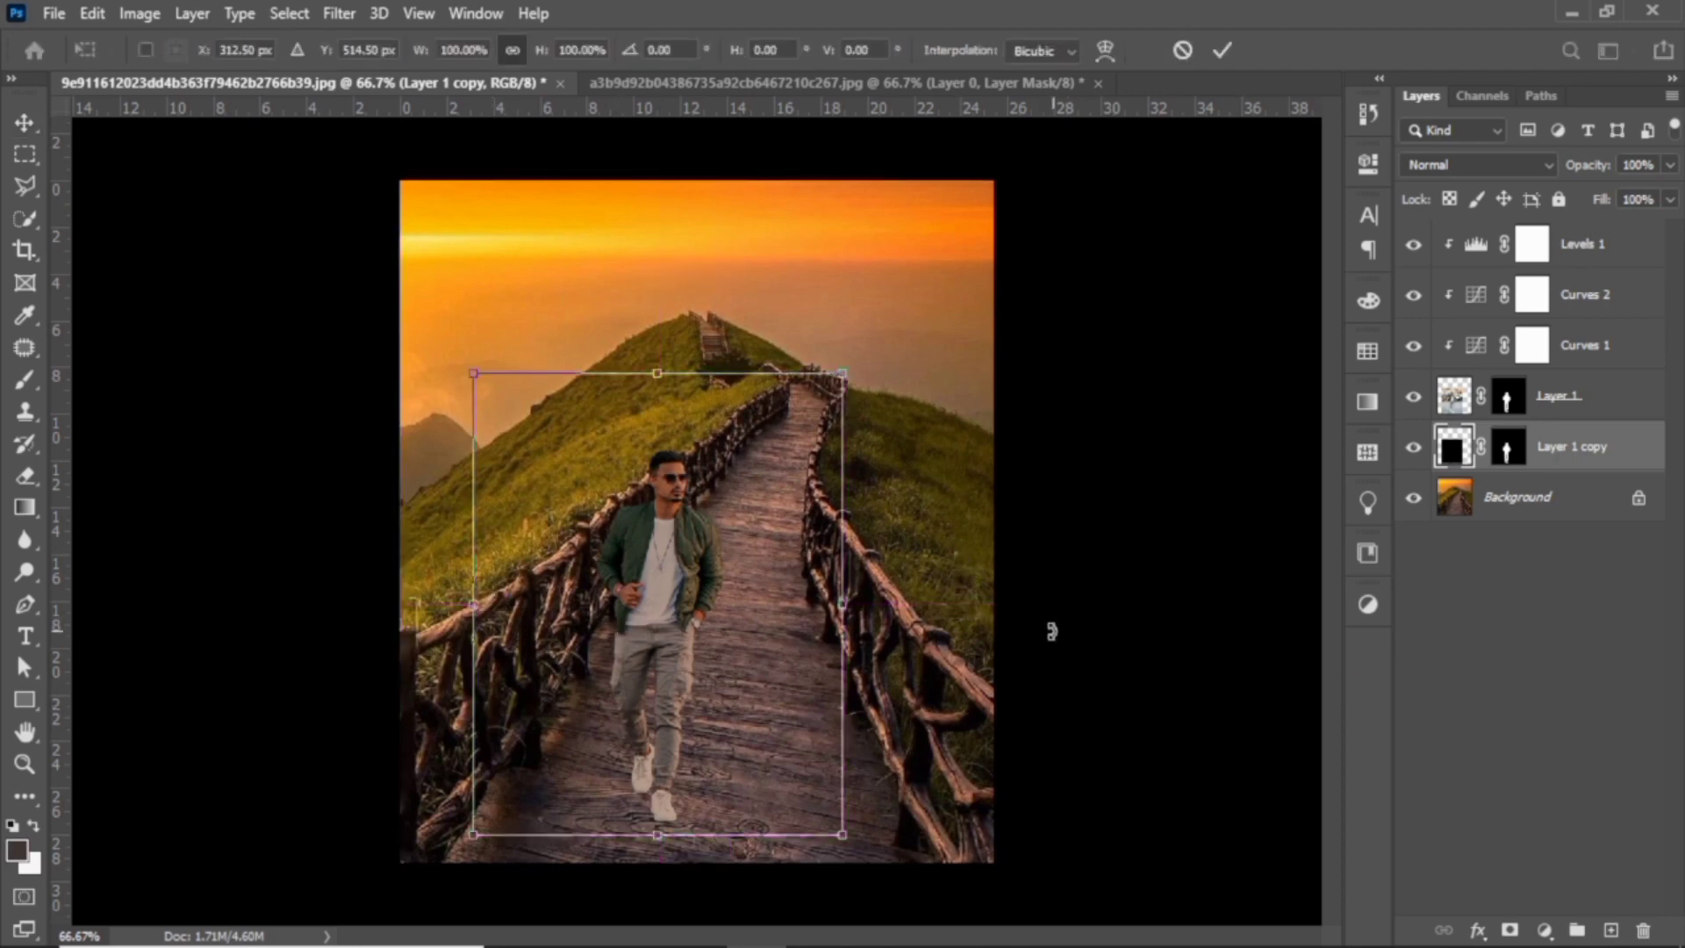
{"action": "right_click", "coordinate": [840, 521]}
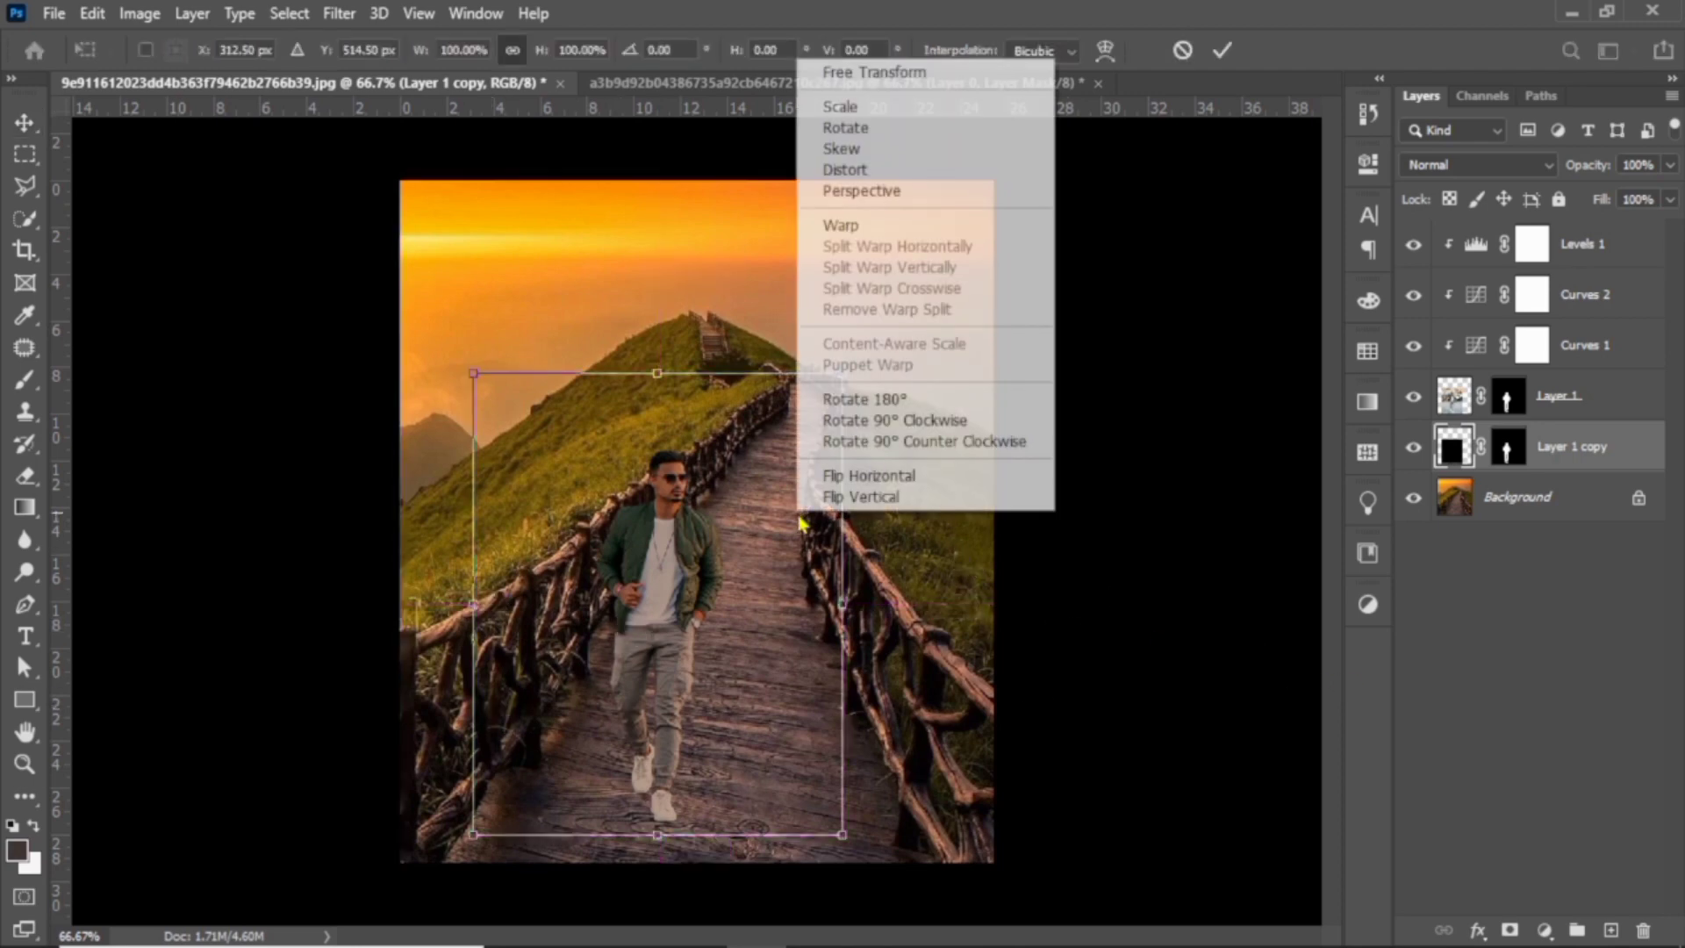
{"action": "left_click", "coordinate": [827, 195]}
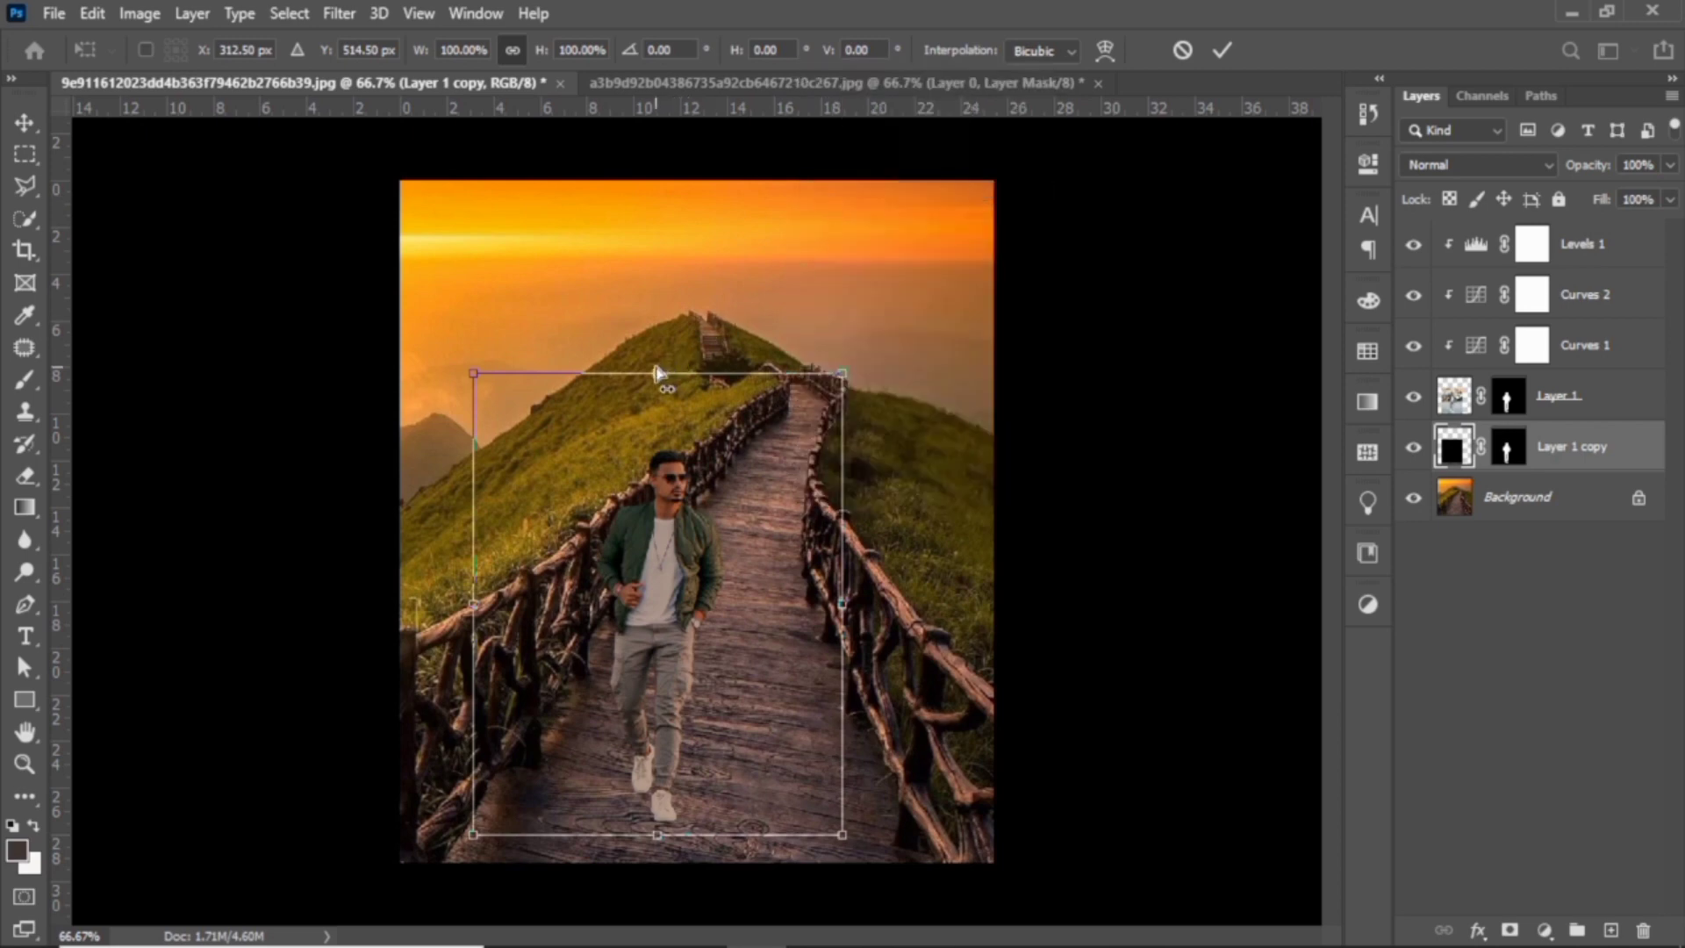
{"action": "left_click_drag", "start_coordinate": [662, 372], "coordinate": [712, 436]}
{"action": "left_click_drag", "start_coordinate": [894, 375], "coordinate": [887, 452]}
{"action": "left_click_drag", "start_coordinate": [526, 375], "coordinate": [553, 468]}
{"action": "left_click_drag", "start_coordinate": [886, 451], "coordinate": [877, 513]}
{"action": "left_click_drag", "start_coordinate": [802, 570], "coordinate": [749, 677]}
{"action": "left_click_drag", "start_coordinate": [444, 713], "coordinate": [563, 692]}
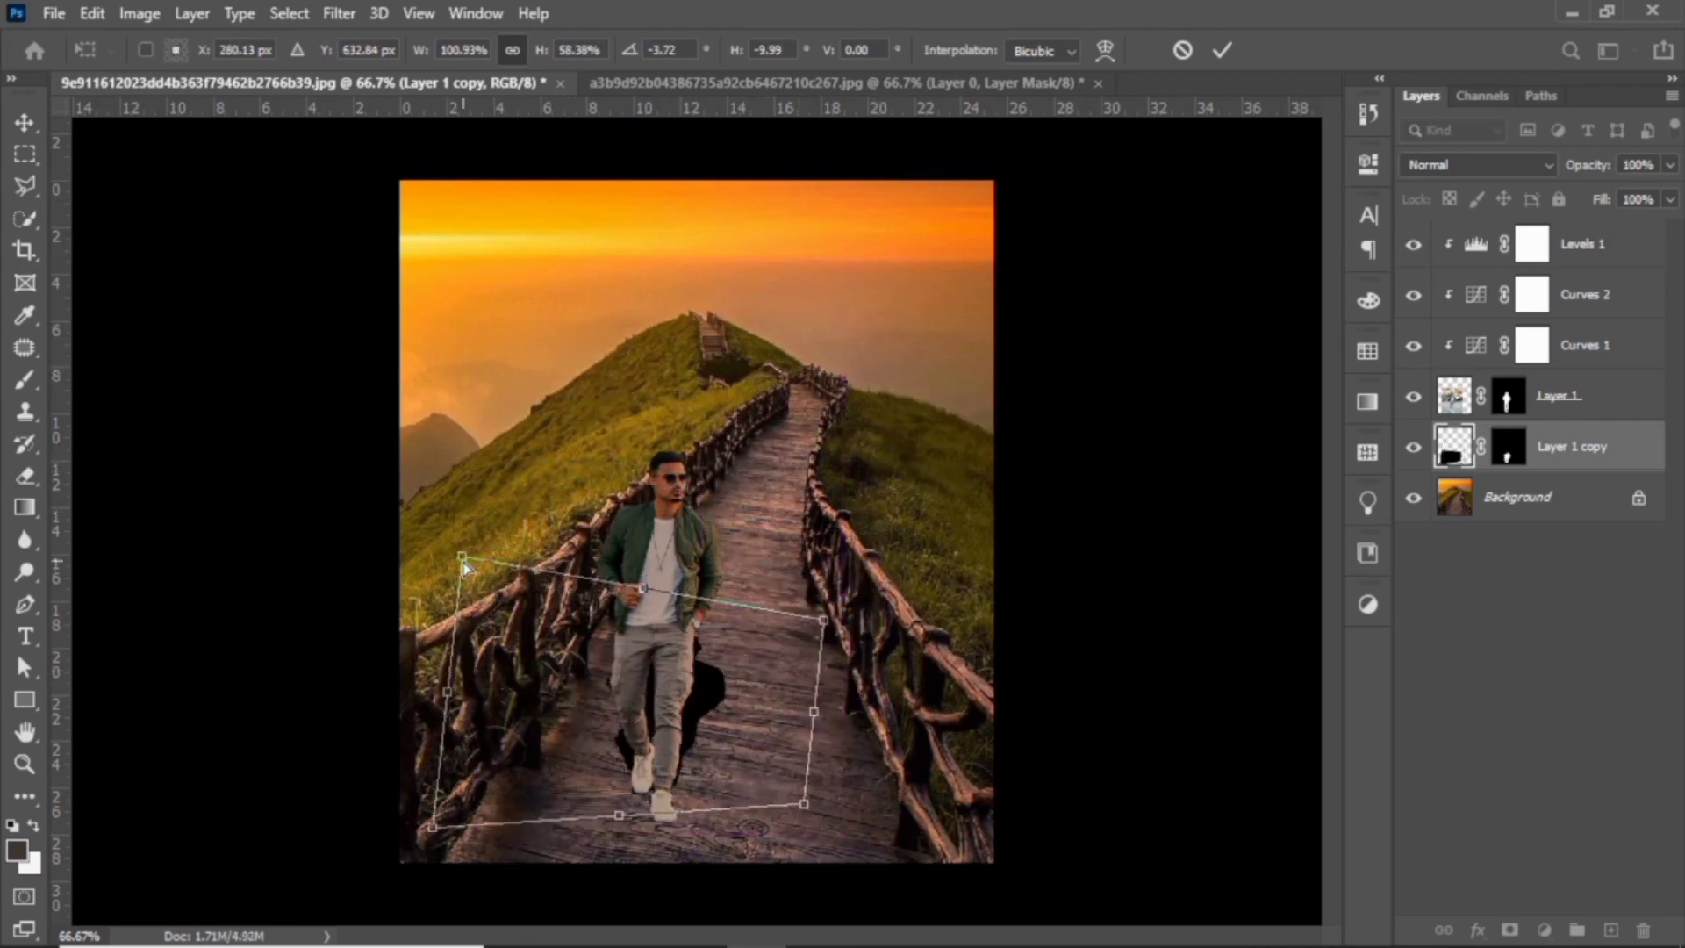
{"action": "left_click_drag", "start_coordinate": [463, 559], "coordinate": [526, 523]}
{"action": "left_click_drag", "start_coordinate": [804, 803], "coordinate": [836, 800]}
{"action": "left_click_drag", "start_coordinate": [771, 611], "coordinate": [818, 622]}
Step: Undo the trial distortions and apply a flattened silhouette rotated about 20° clockwise, as a shadow on the planks beside the man
{"action": "key", "text": "ctrl+z"}
{"action": "key", "text": "ctrl+z"}
{"action": "key", "text": "ctrl+z"}
{"action": "key", "text": "ctrl+z"}
{"action": "key", "text": "ctrl+z"}
{"action": "key", "text": "ctrl+z"}
{"action": "key", "text": "ctrl+z"}
{"action": "key", "text": "ctrl+z"}
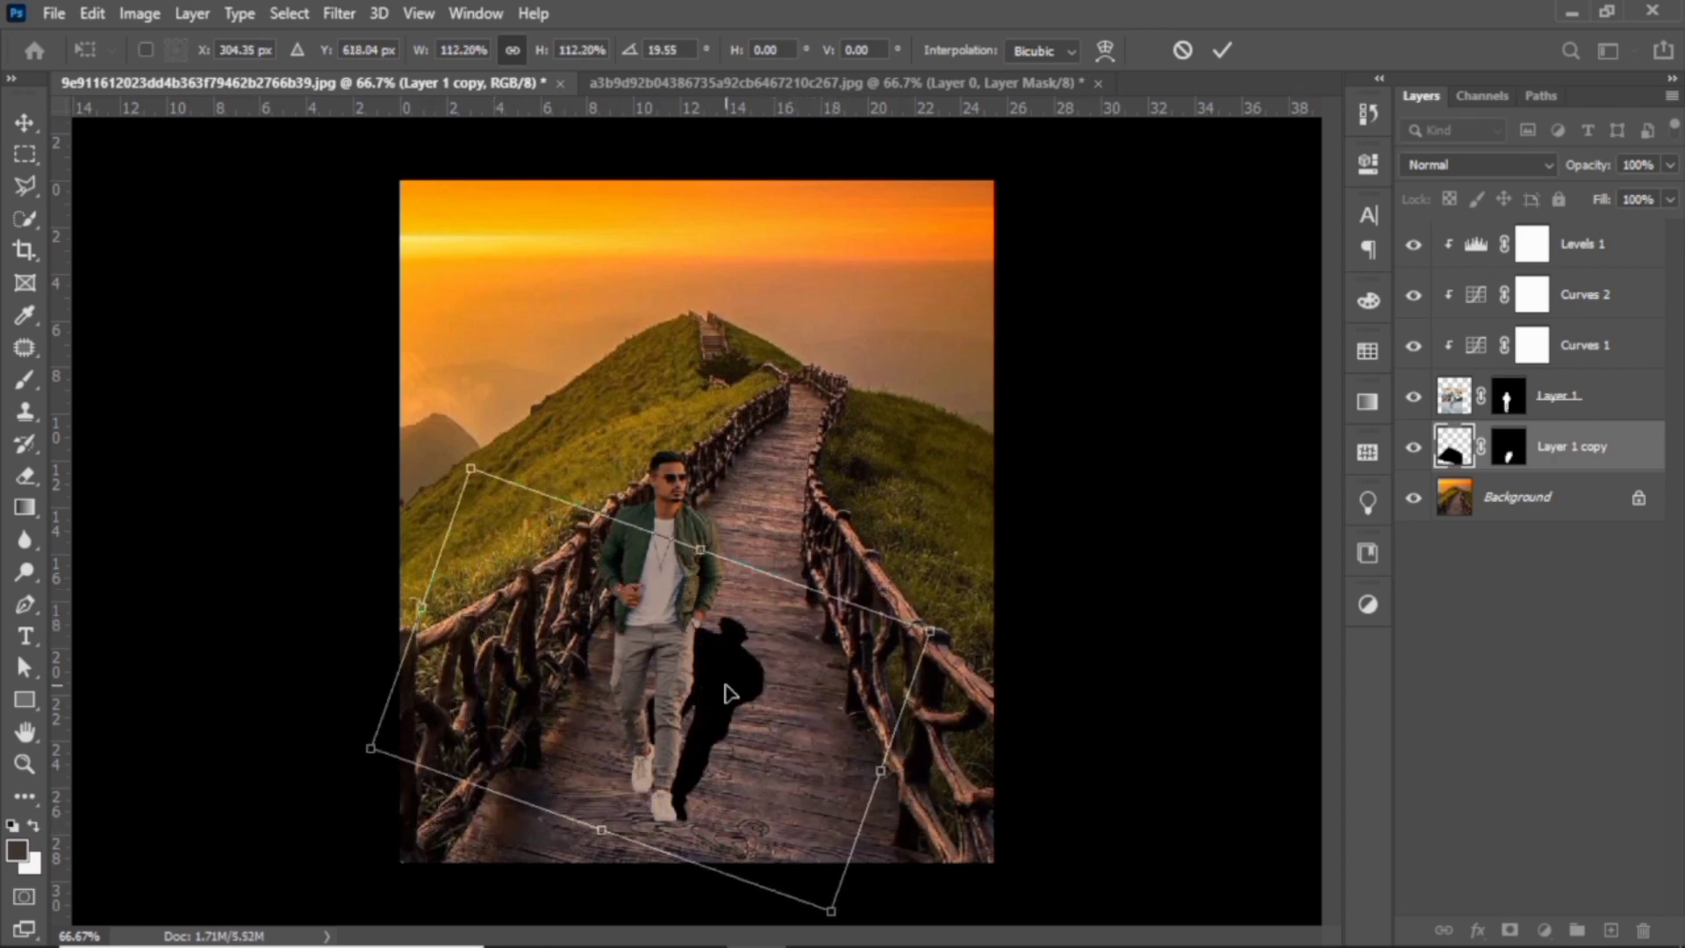
{"action": "key", "text": "Return"}
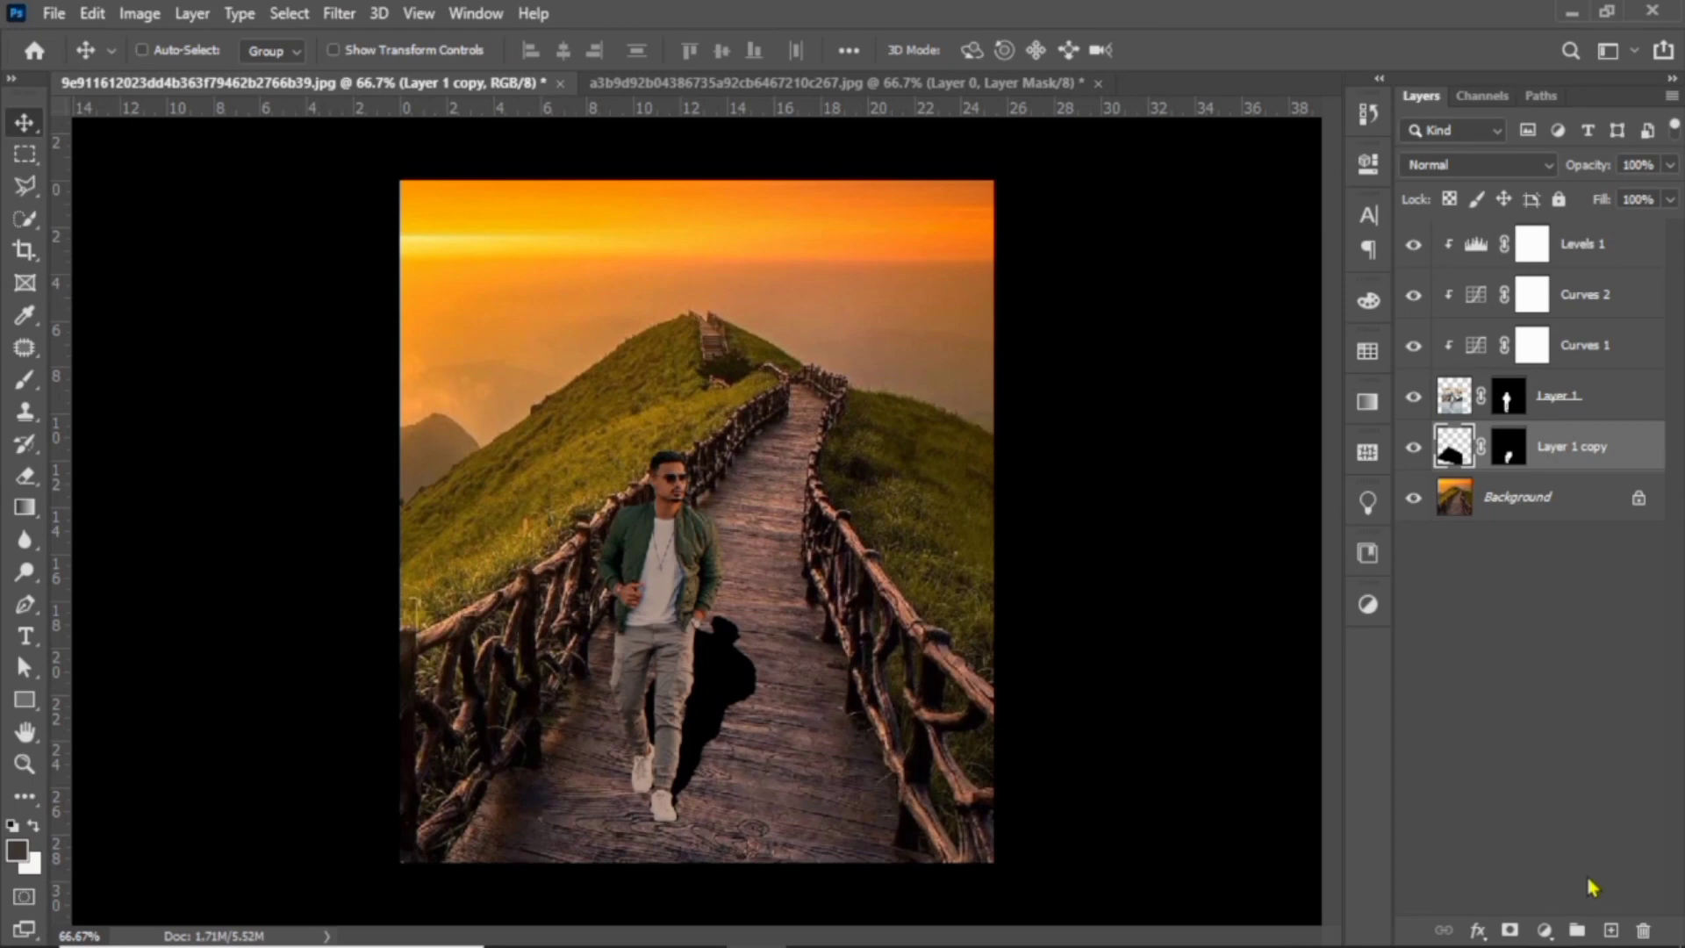
Step: In the shadow layer's Blending Options, split the Underlying Layer white Blend If slider to 0 / 255
{"action": "left_click", "coordinate": [1480, 931]}
{"action": "left_click", "coordinate": [1509, 686]}
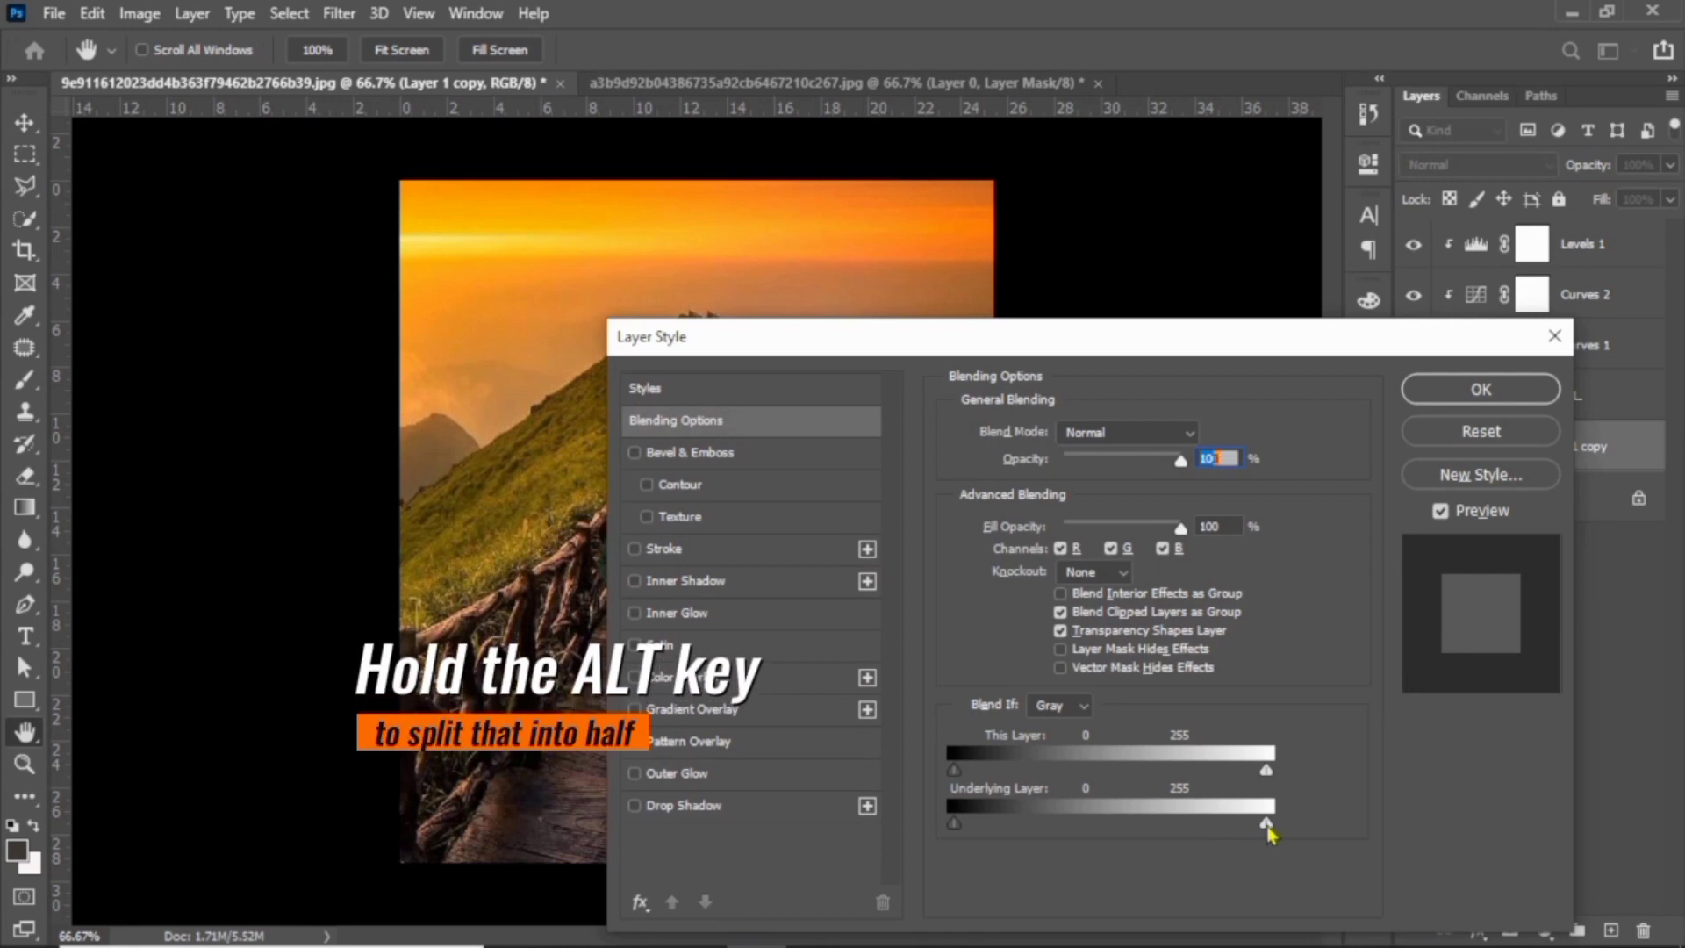
{"action": "left_click_drag", "start_coordinate": [1268, 827], "coordinate": [902, 868], "text": "alt"}
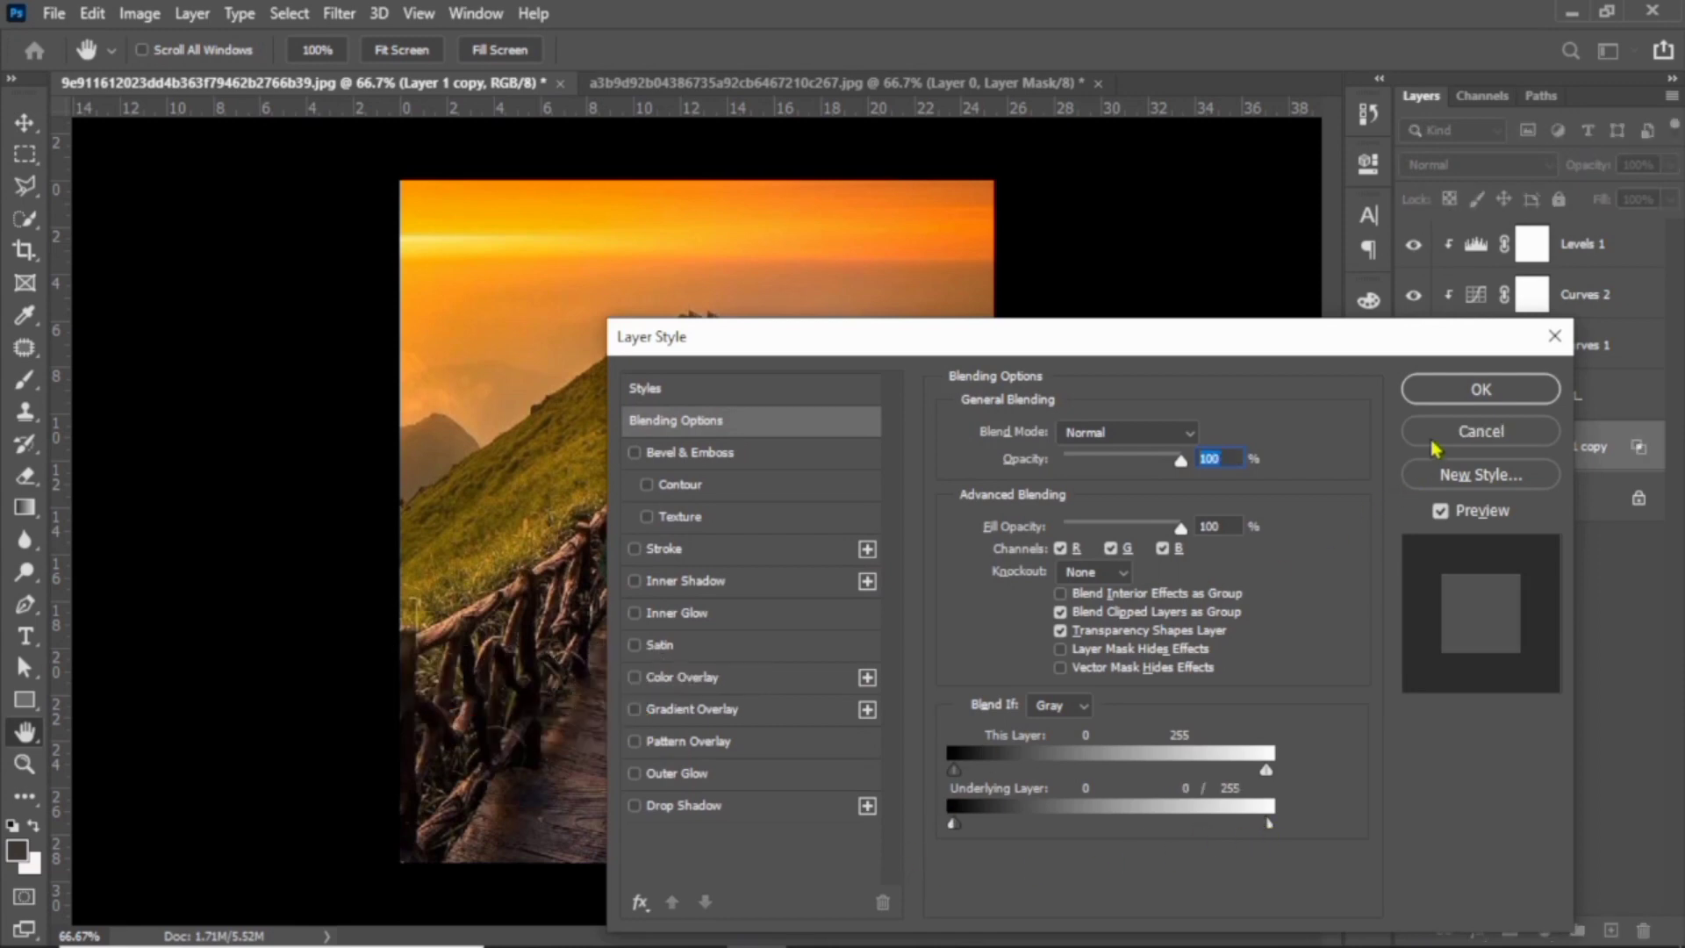
{"action": "left_click", "coordinate": [1472, 391]}
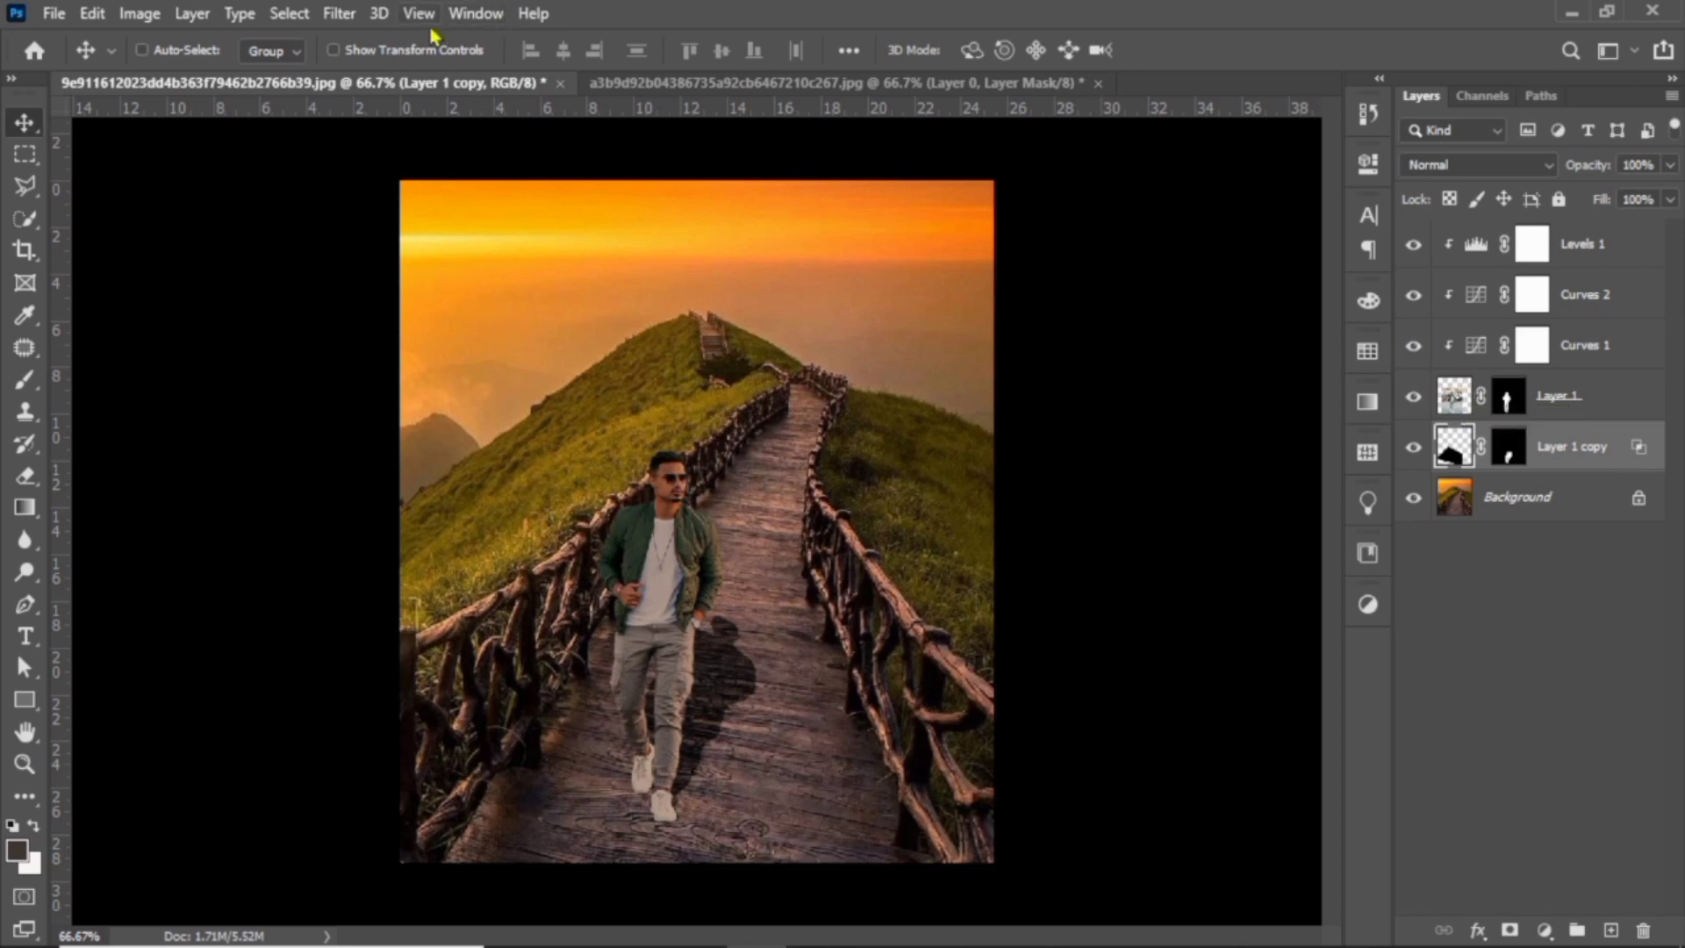
Step: Soften the shadow on Layer 1 copy with a Gaussian Blur of 5.8 pixels radius
{"action": "left_click", "coordinate": [339, 15]}
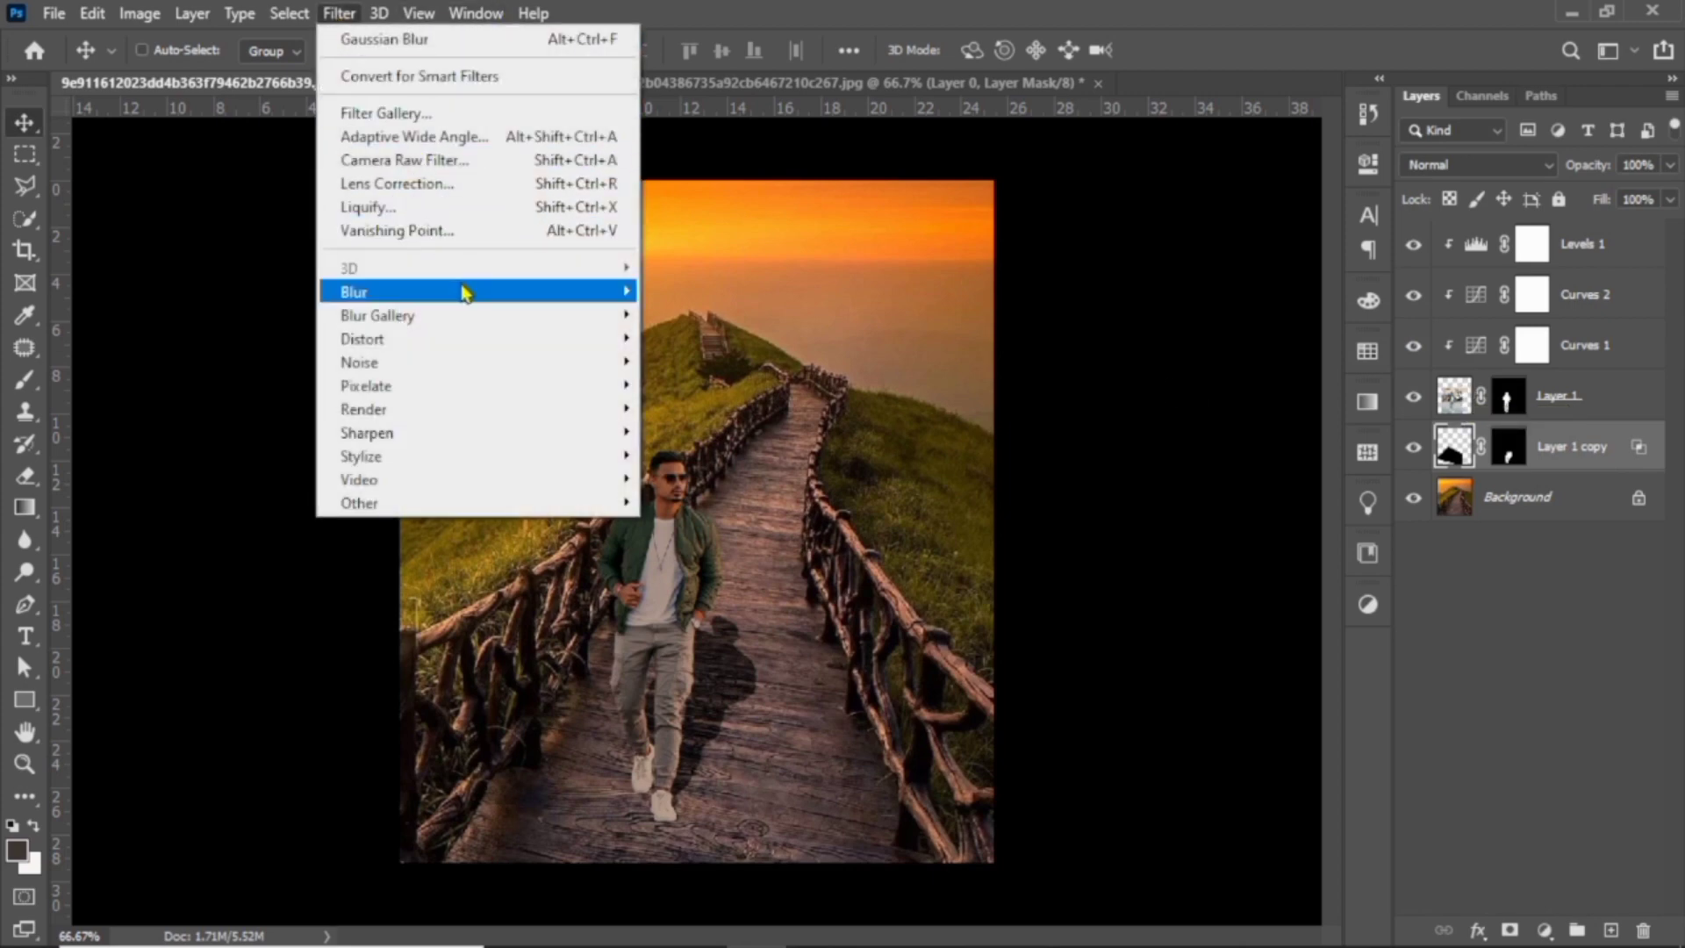
{"action": "mouse_move", "coordinate": [483, 292]}
{"action": "left_click", "coordinate": [707, 386]}
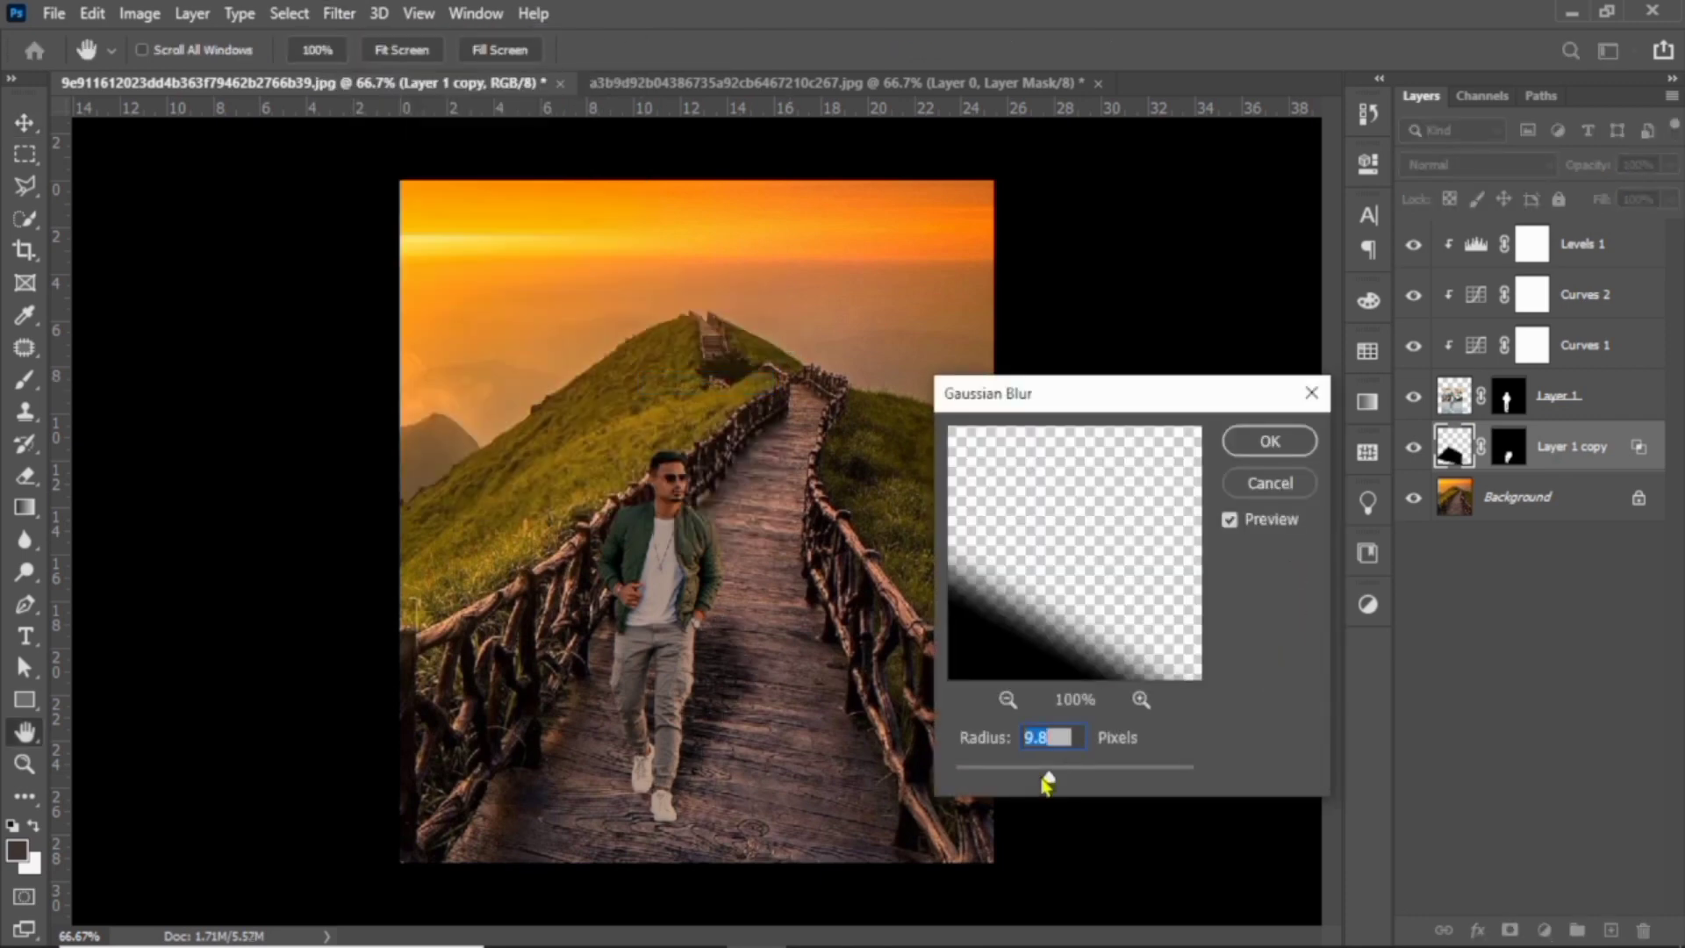
{"action": "left_click", "coordinate": [1048, 779]}
{"action": "left_click_drag", "start_coordinate": [1046, 797], "coordinate": [1024, 814]}
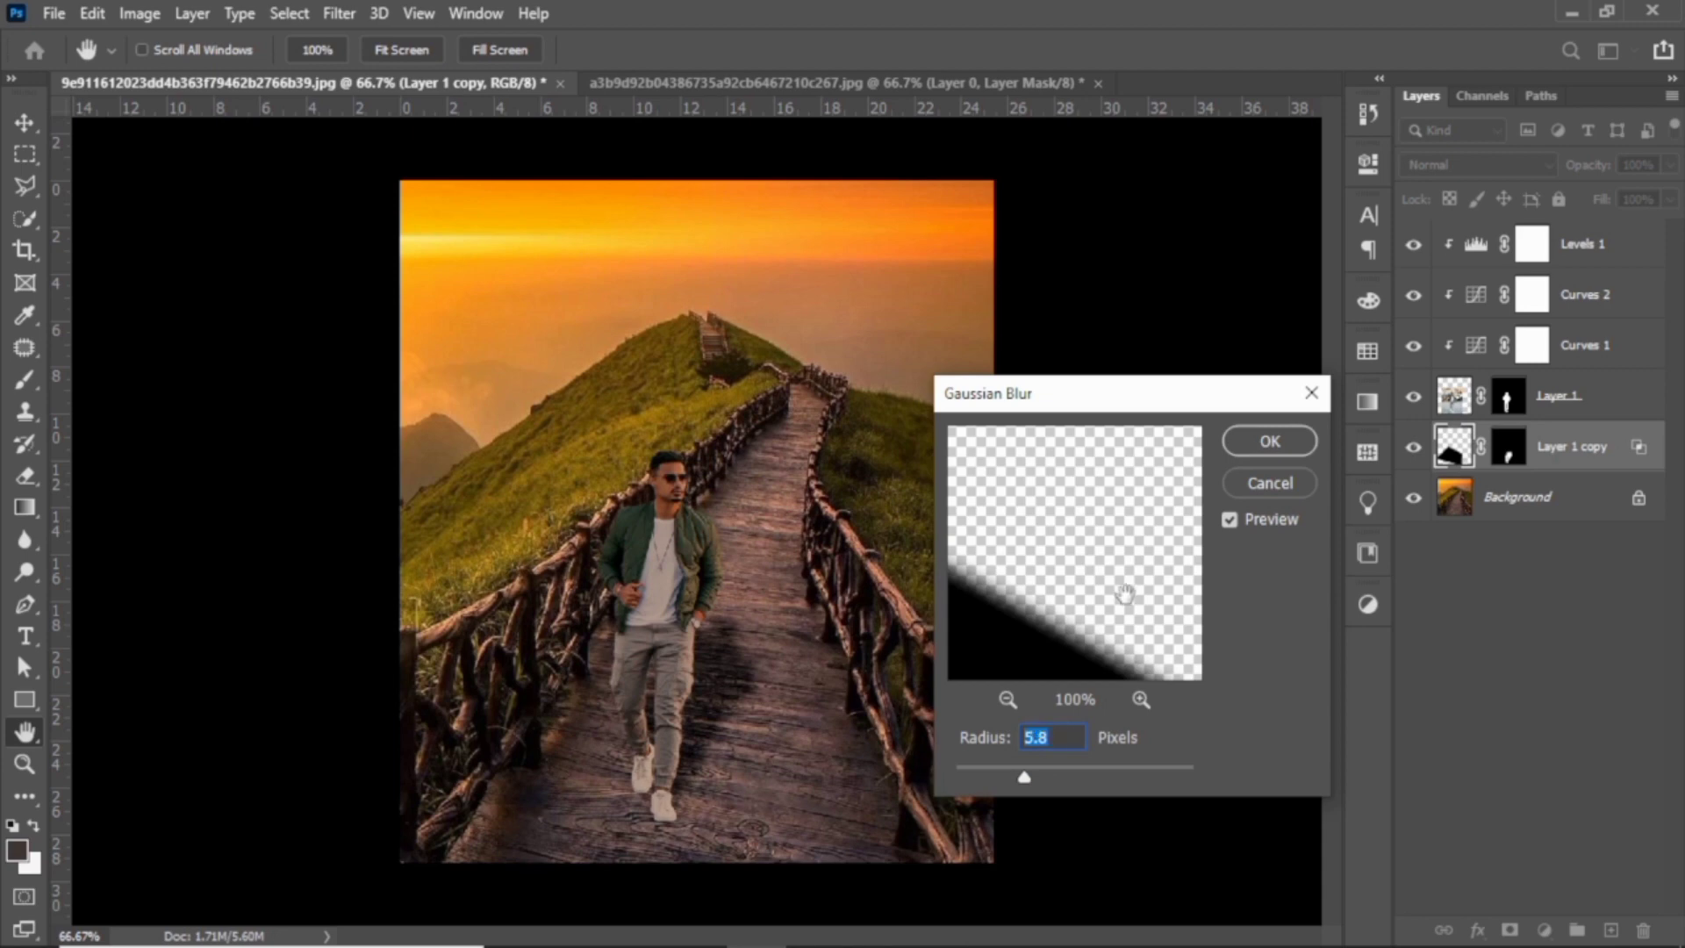
{"action": "left_click", "coordinate": [1273, 445]}
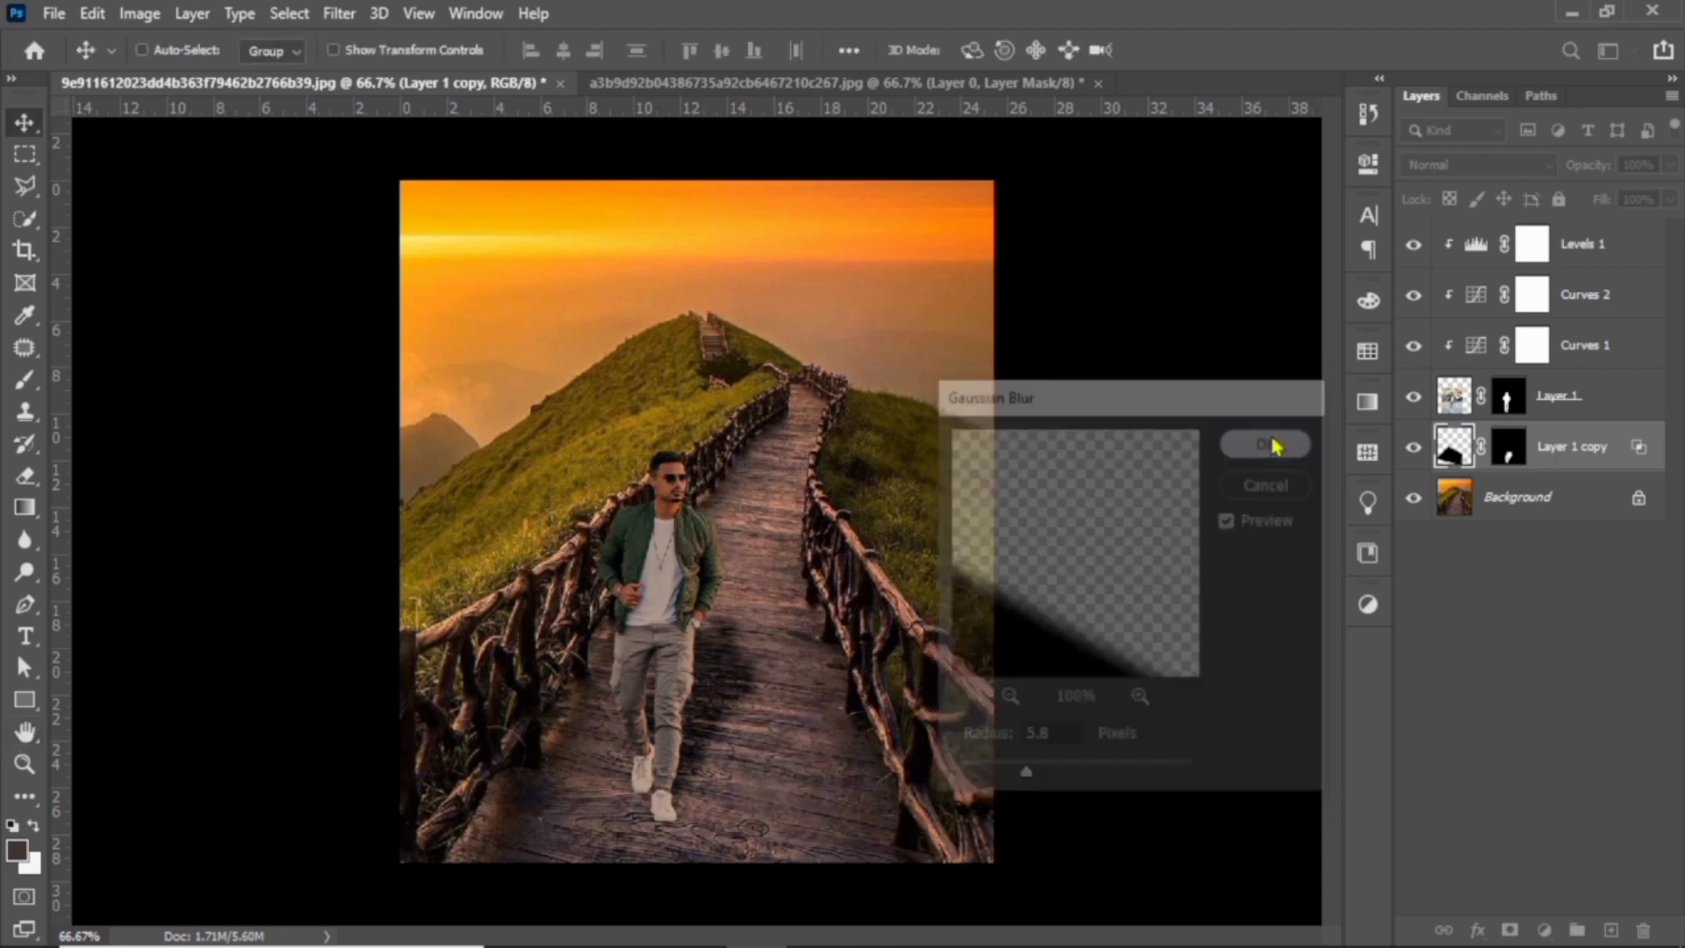